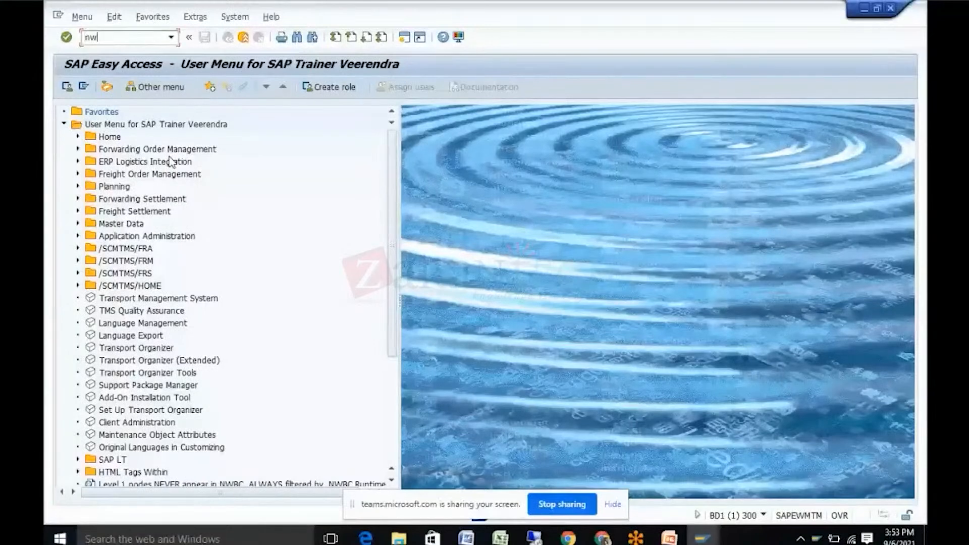
# - Run transaction nwbc, maximize the launcher window and open the /nwbc cockpit
pyautogui.write('bc')
pyautogui.press('Return')
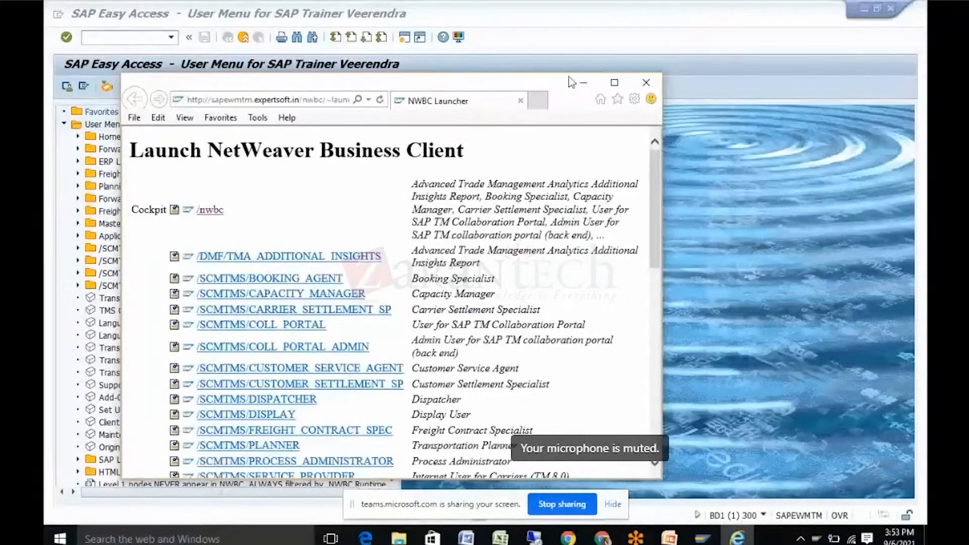
pyautogui.click(614, 83)
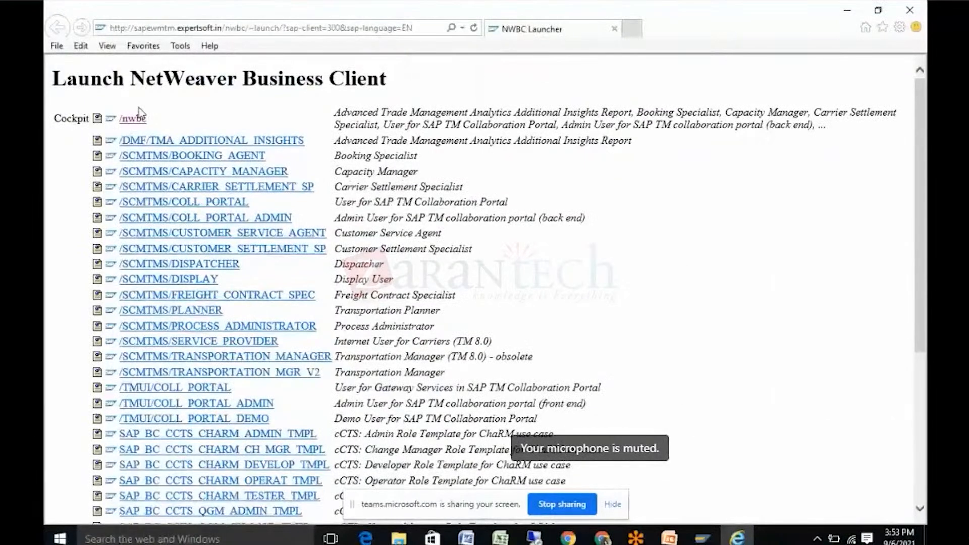
pyautogui.click(135, 121)
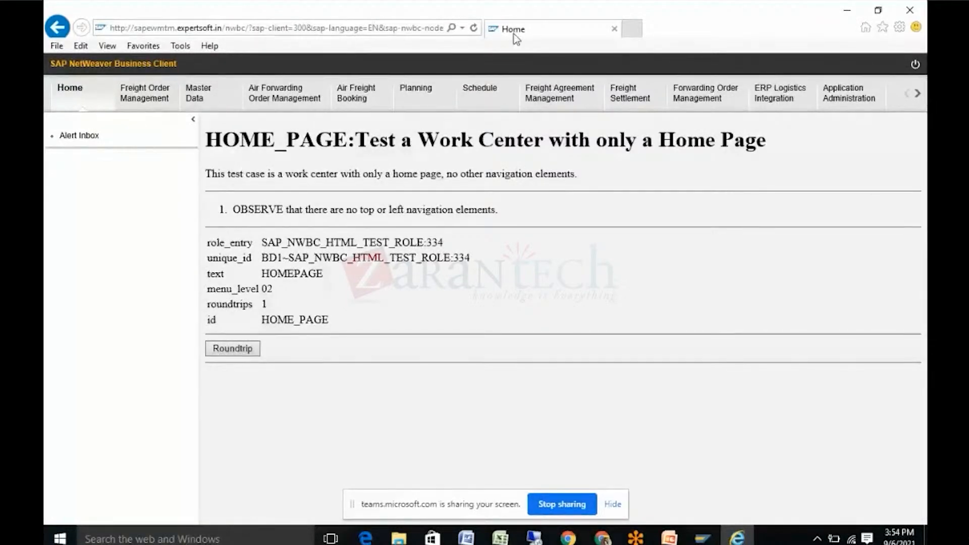
# - List all freight agreements in the Freight Agreement Management overview worklist and open agreement DXC_FR_DOT-CAR-03
pyautogui.click(555, 96)
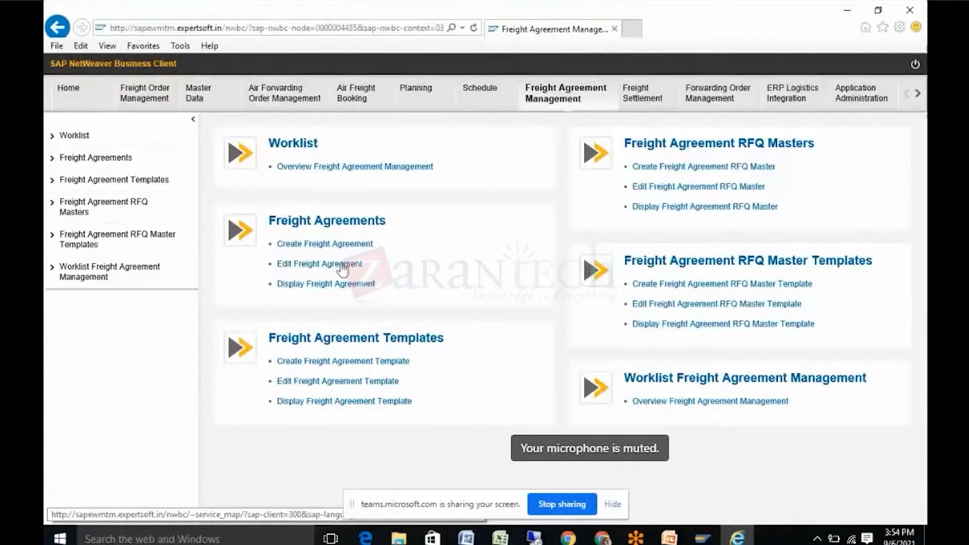
pyautogui.click(374, 167)
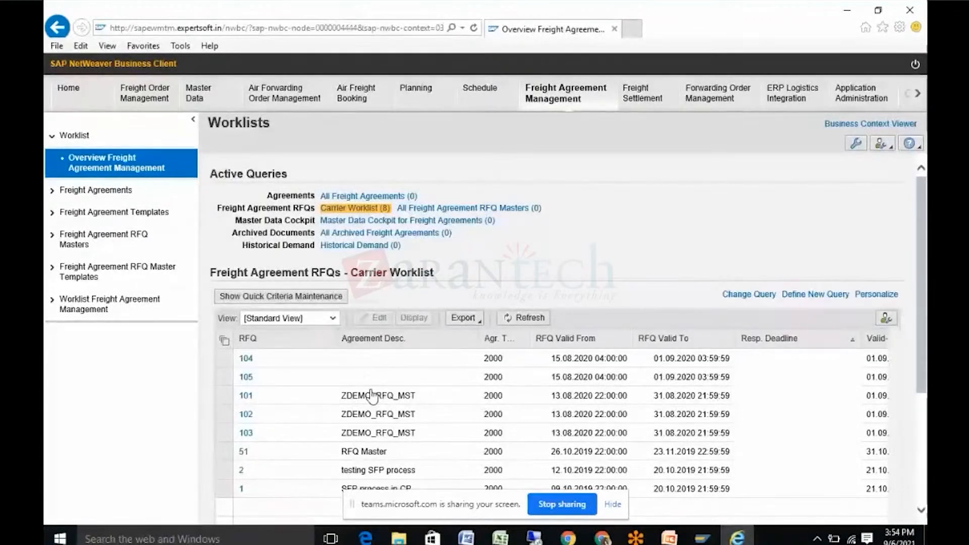
pyautogui.click(356, 197)
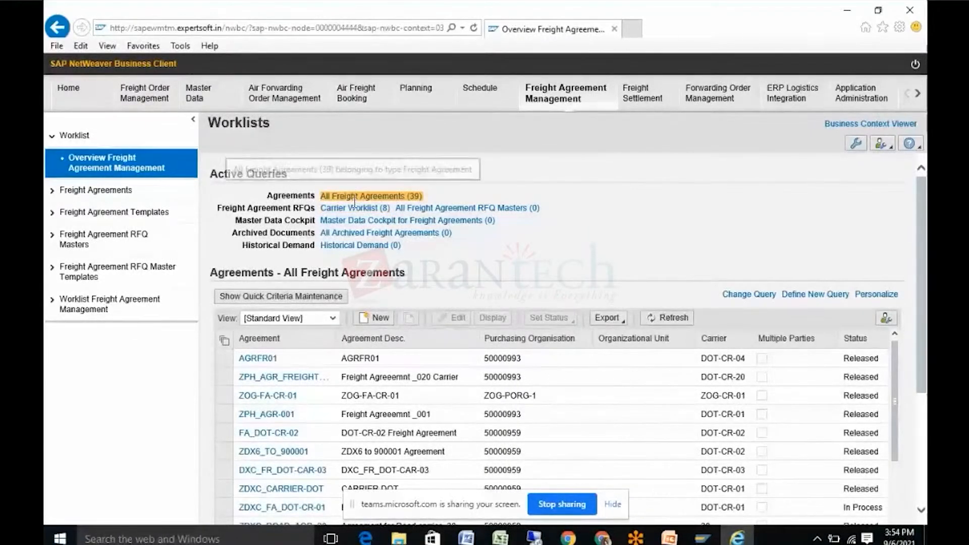
pyautogui.click(292, 472)
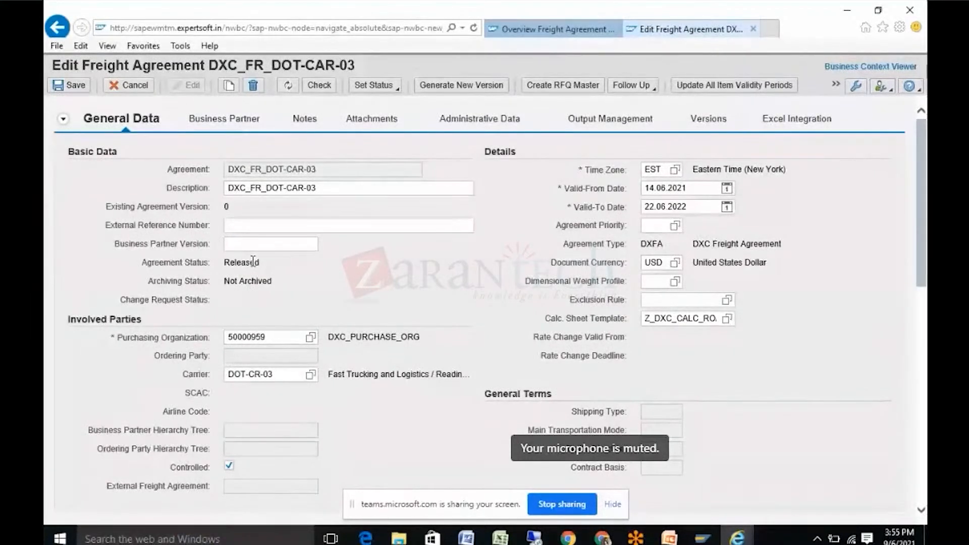
# - Review the statuses that can be set for the freight agreement without changing its status
pyautogui.click(401, 93)
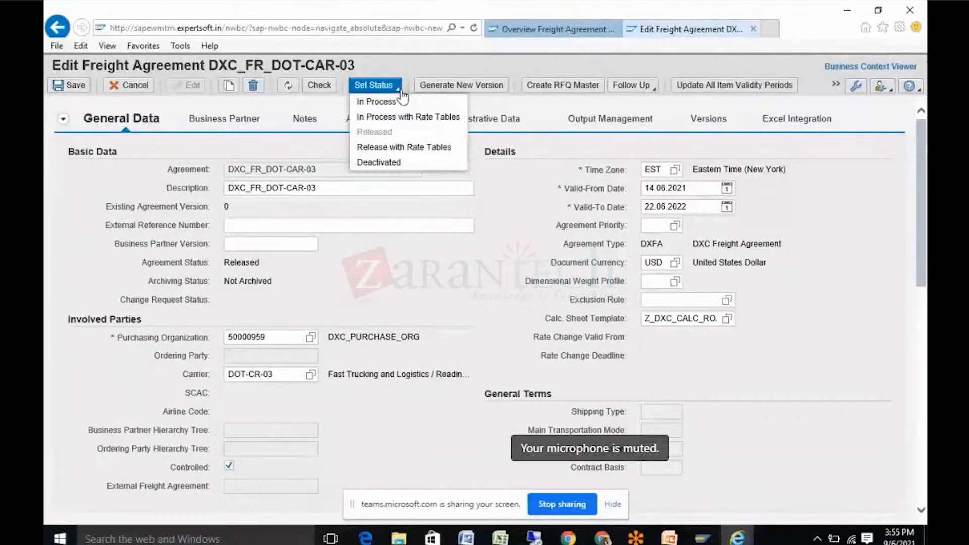
pyautogui.click(259, 144)
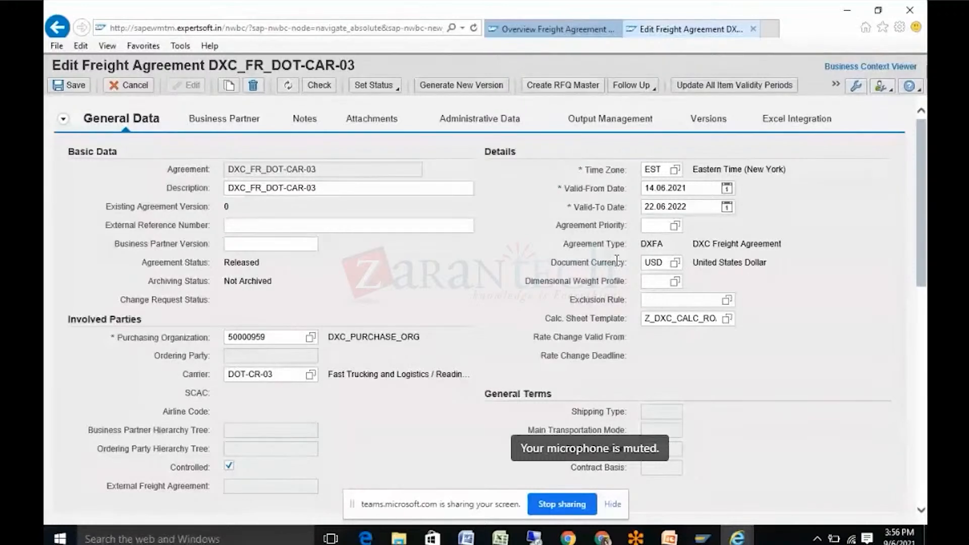
pyautogui.click(653, 280)
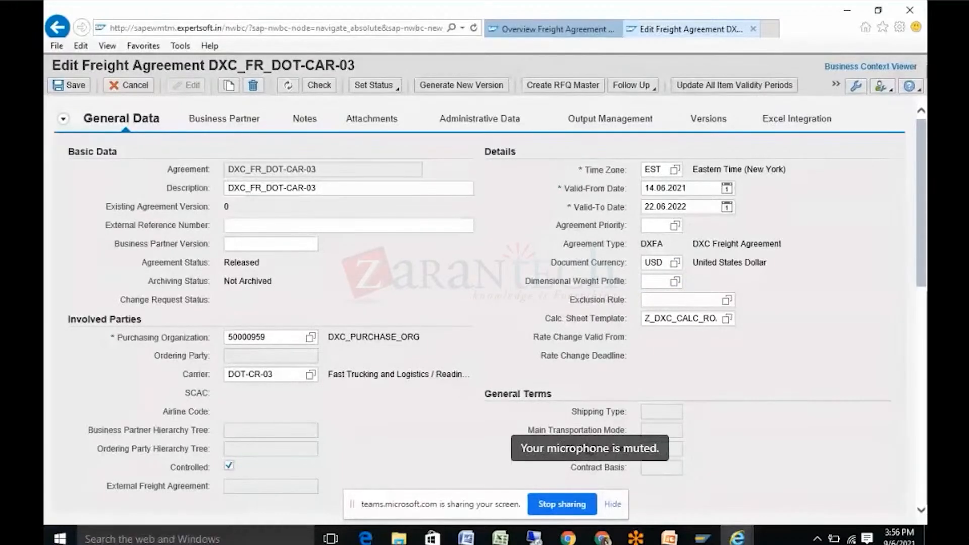
# - Switch to the SAP TM overview presentation in PowerPoint, view the Overall SAP TM Process slide, and return to the agreement
pyautogui.click(670, 538)
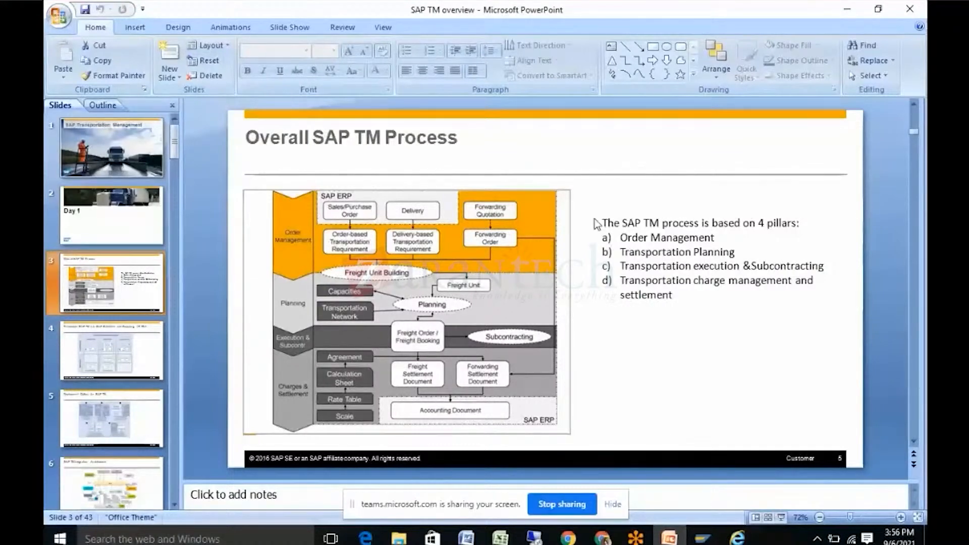
pyautogui.click(857, 9)
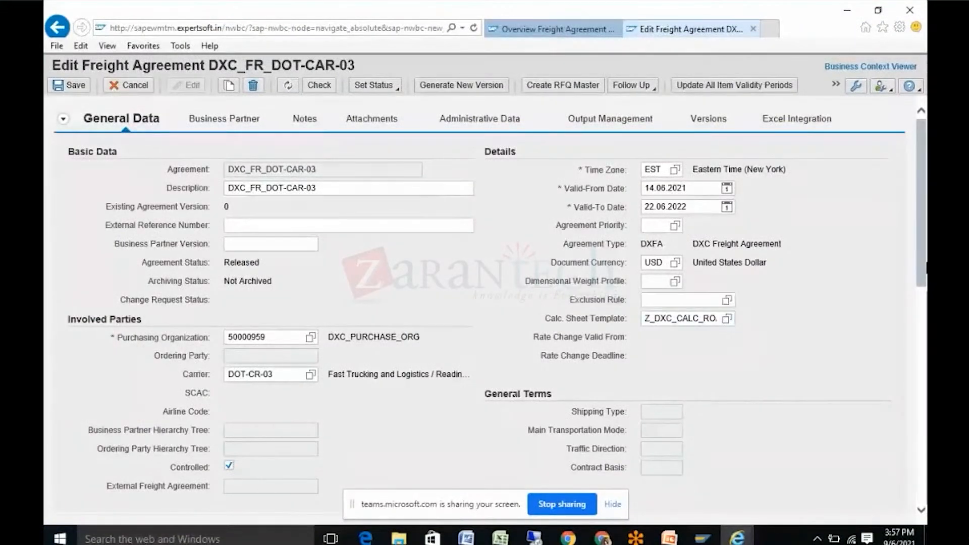
# - Examine the agreement's general data and its item line, comparing calculation sheet template and validity dates
pyautogui.scroll(-5, 924, 356)
pyautogui.moveTo(921, 356); pyautogui.dragTo(915, 379)
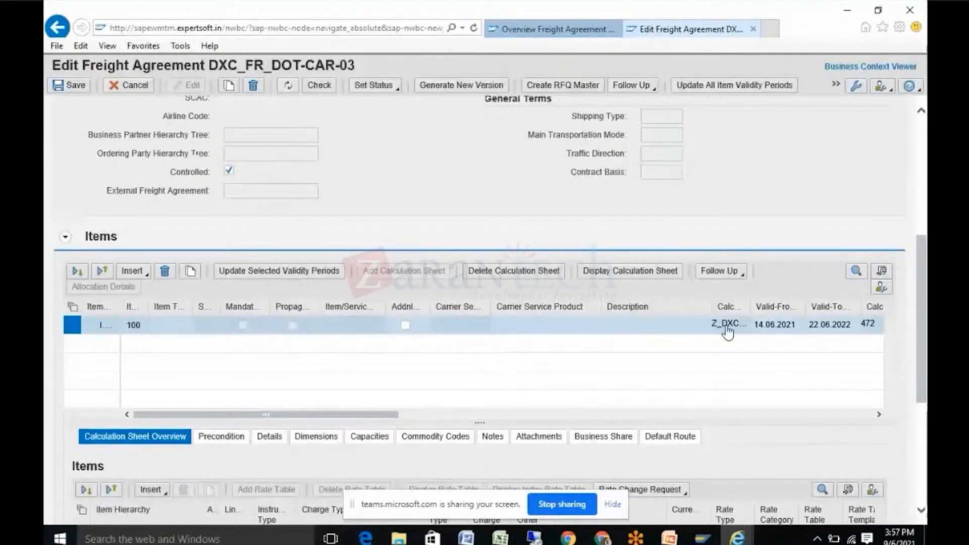
pyautogui.moveTo(925, 295); pyautogui.dragTo(916, 209)
pyautogui.click(678, 241)
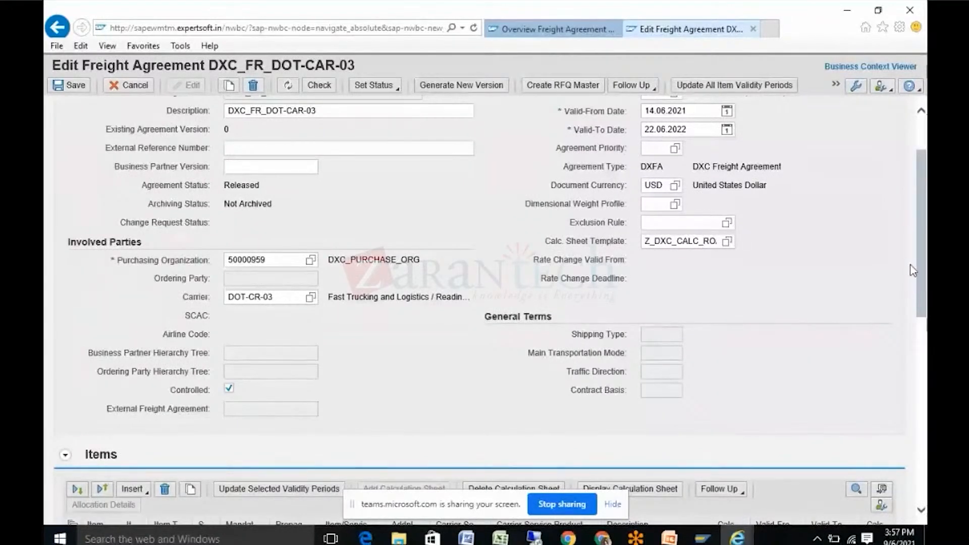
pyautogui.moveTo(922, 292); pyautogui.dragTo(918, 375)
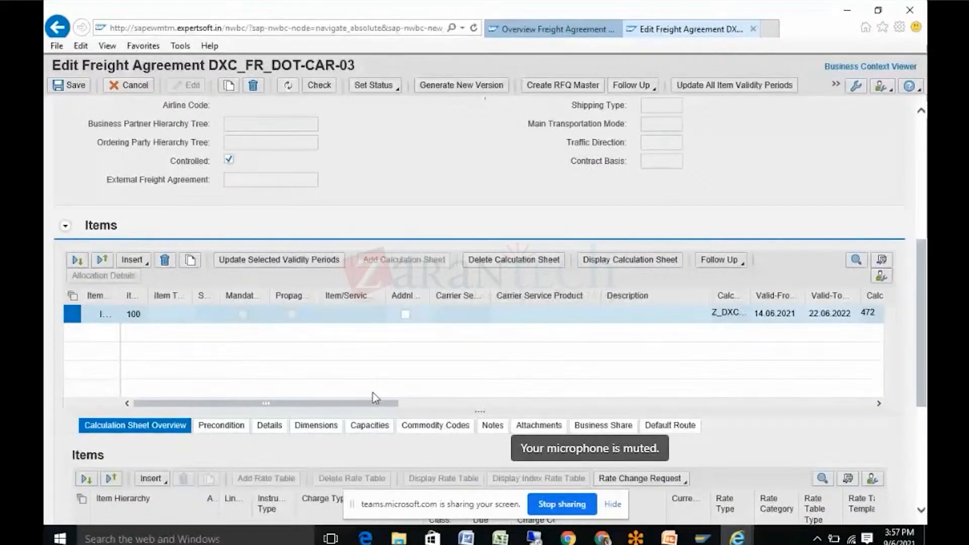
pyautogui.moveTo(389, 402); pyautogui.dragTo(442, 392)
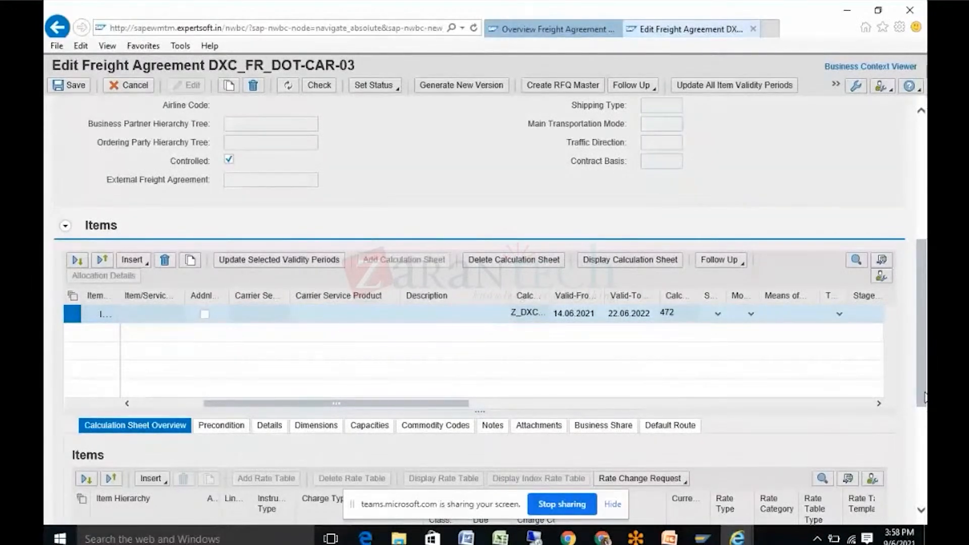
pyautogui.moveTo(925, 397); pyautogui.dragTo(912, 313)
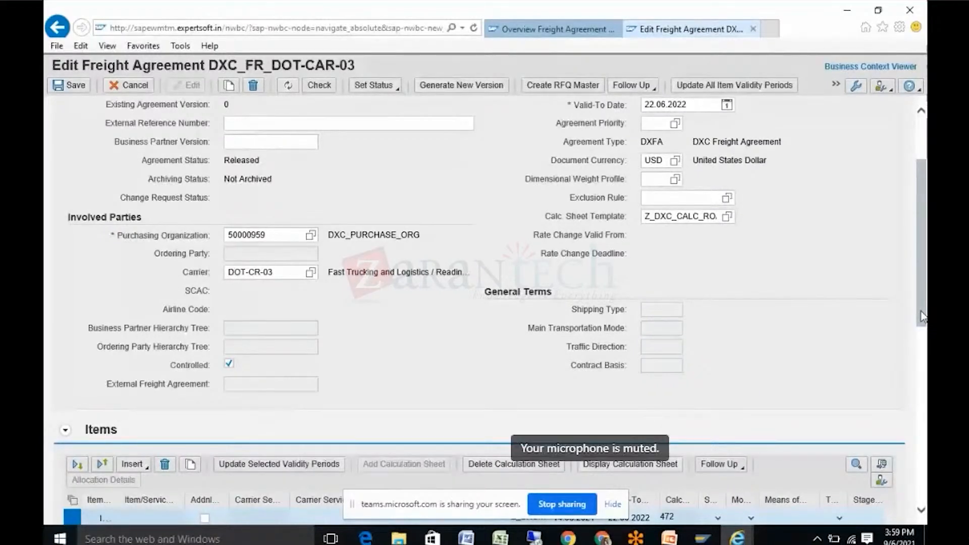
pyautogui.moveTo(921, 316); pyautogui.dragTo(903, 234)
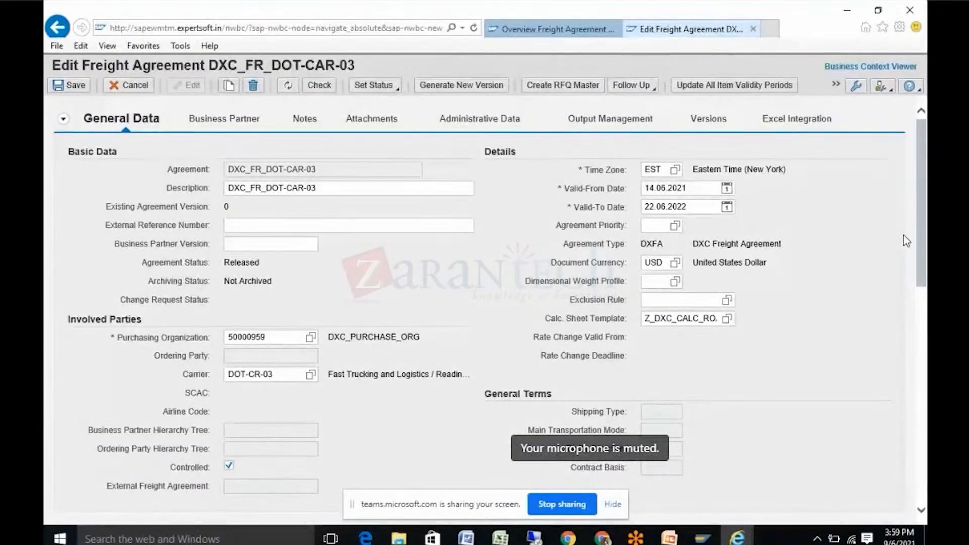
pyautogui.scroll(-1, 904, 262)
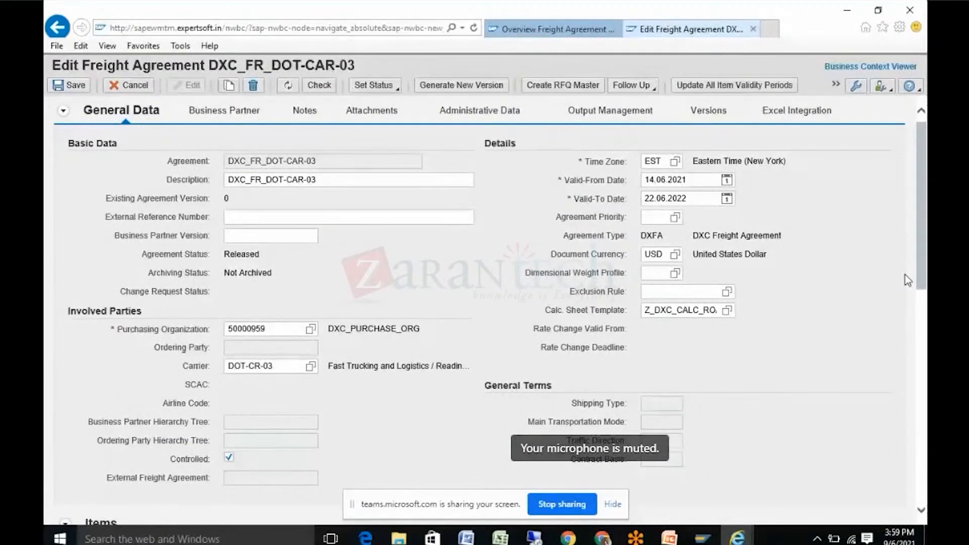
pyautogui.scroll(-2, 904, 275)
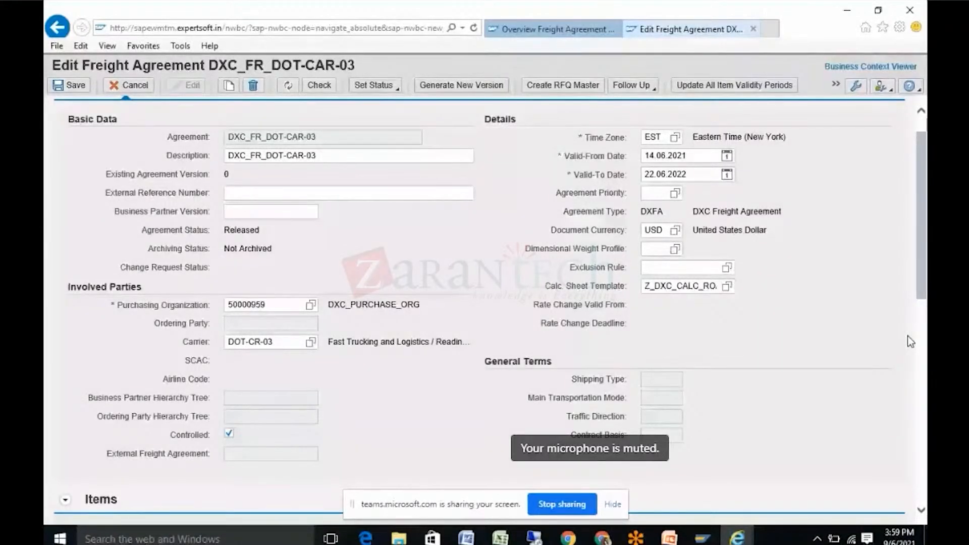
pyautogui.scroll(-3, 907, 335)
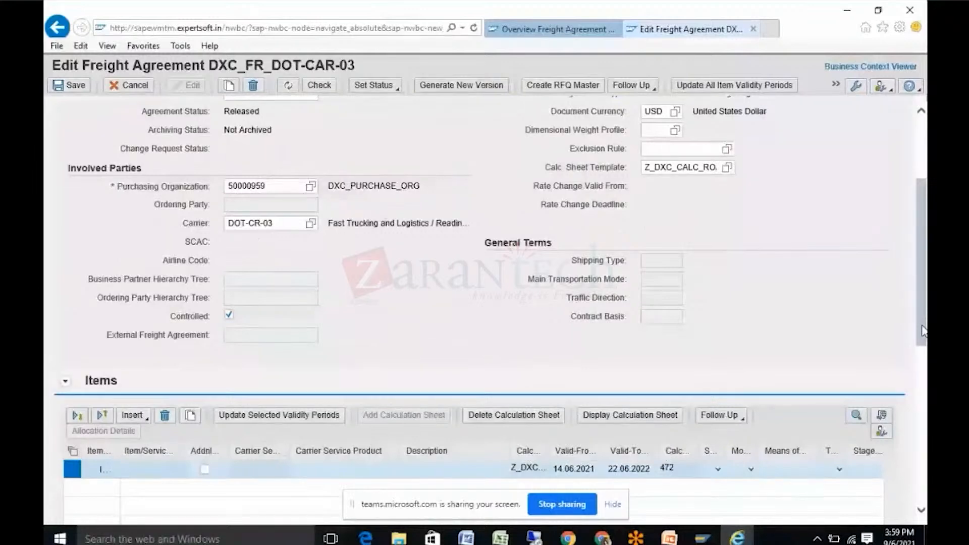
pyautogui.moveTo(923, 331); pyautogui.dragTo(923, 368)
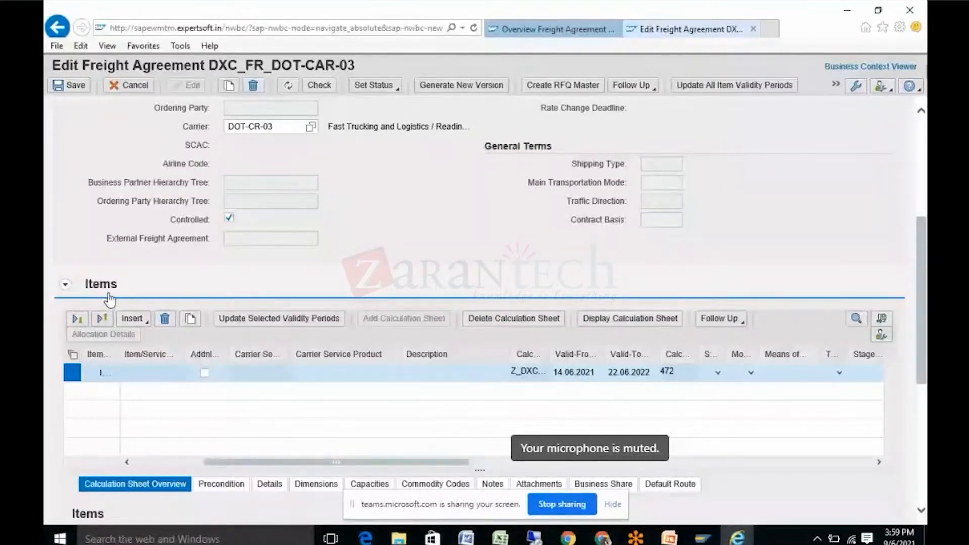
# - Search the available item types for agreement item 100 without entering any criteria, and close the search
pyautogui.click(162, 378)
pyautogui.click(200, 374)
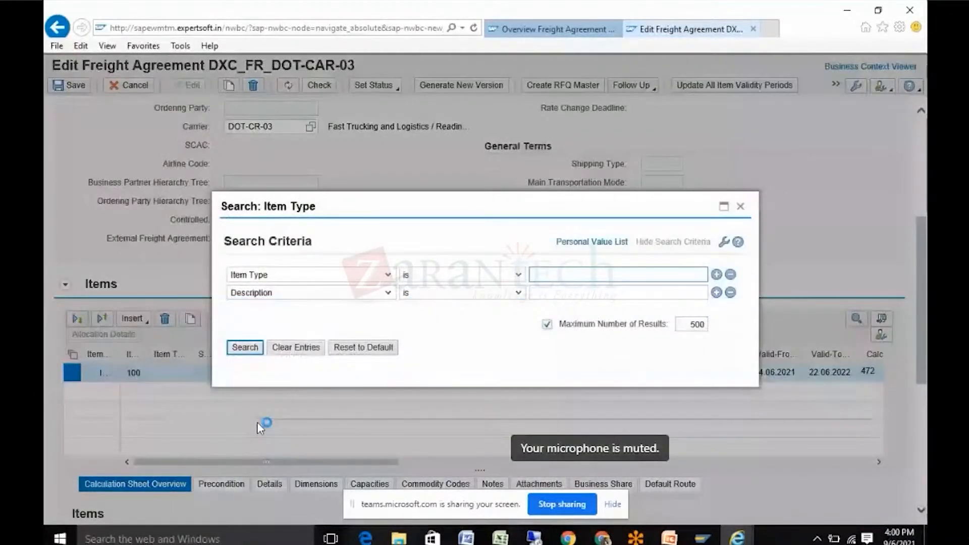
pyautogui.click(247, 348)
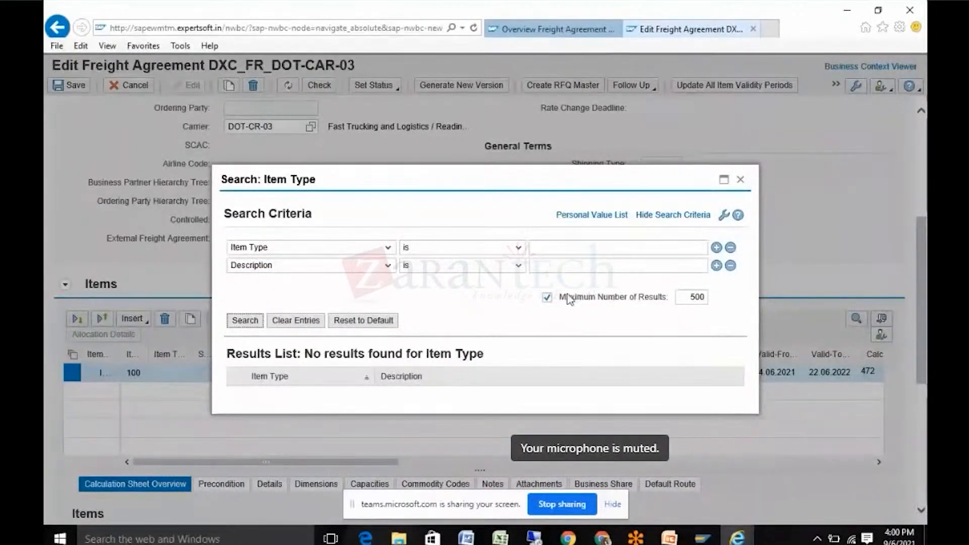
pyautogui.click(741, 180)
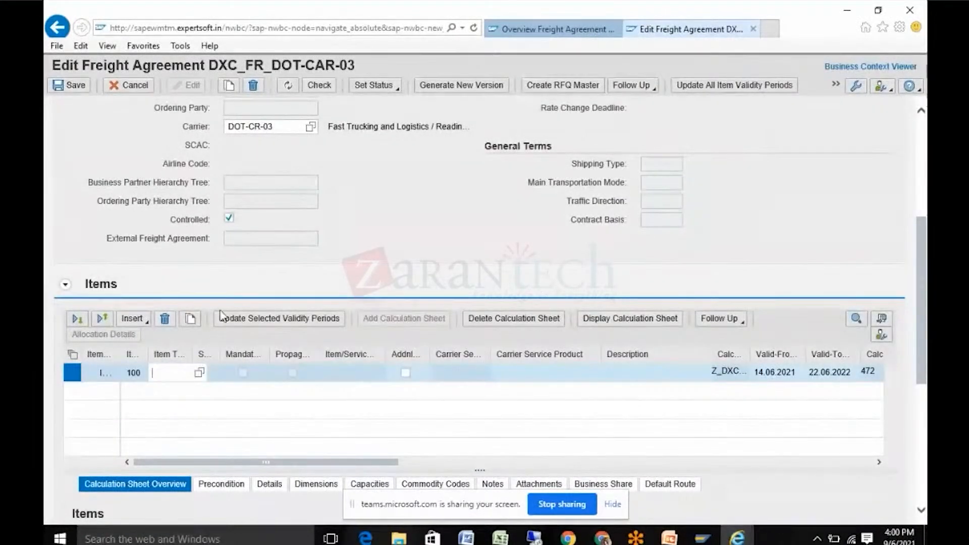
pyautogui.click(152, 425)
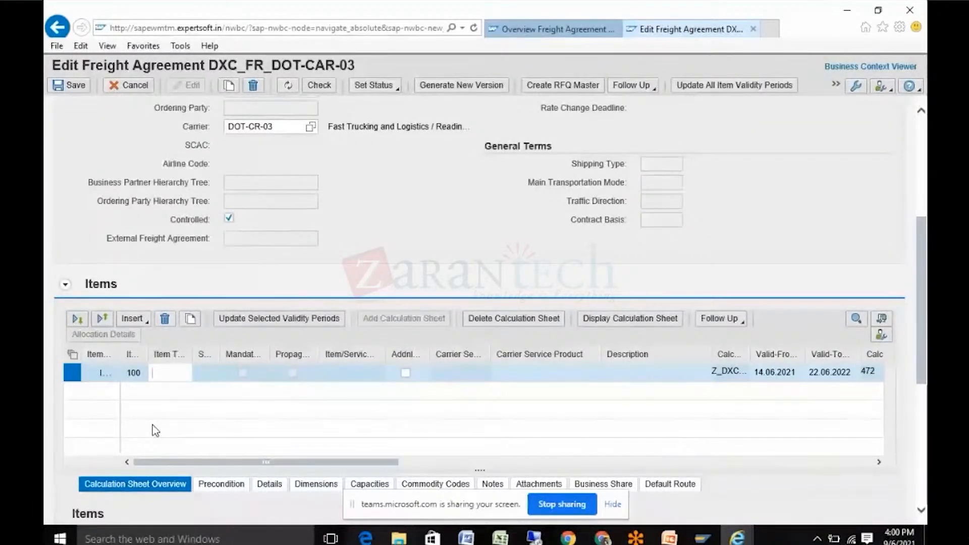
pyautogui.click(212, 381)
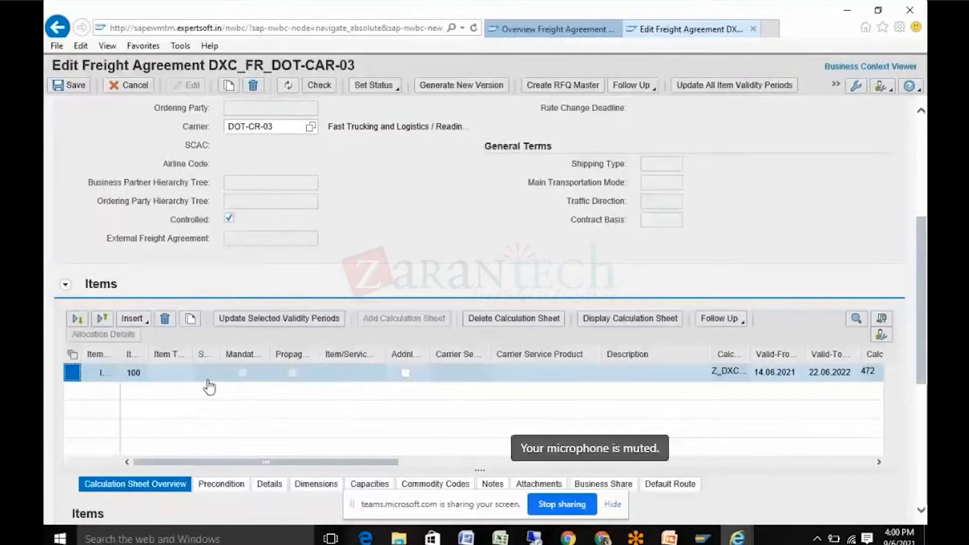
# - View the insert options for agreement items, and collapse and re-expand the Items section
pyautogui.click(146, 323)
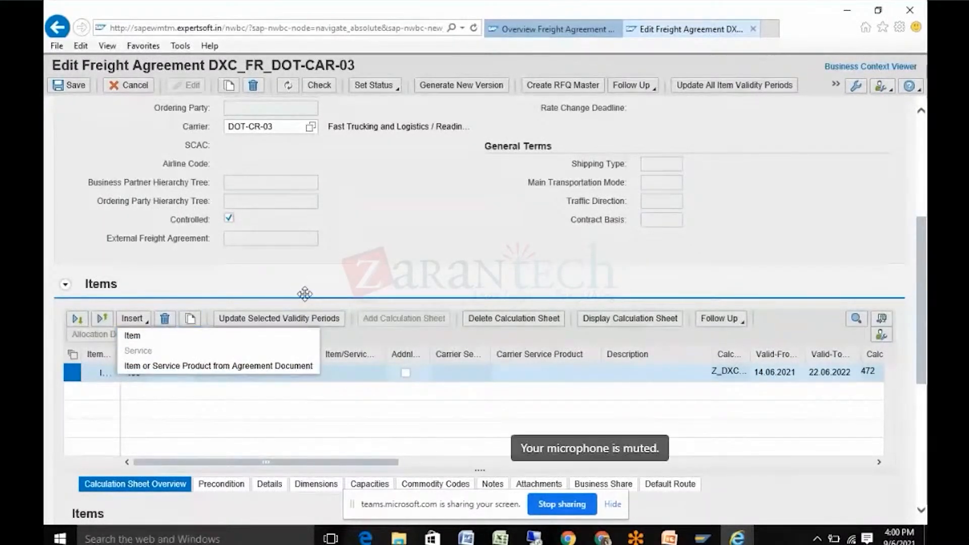
pyautogui.click(316, 282)
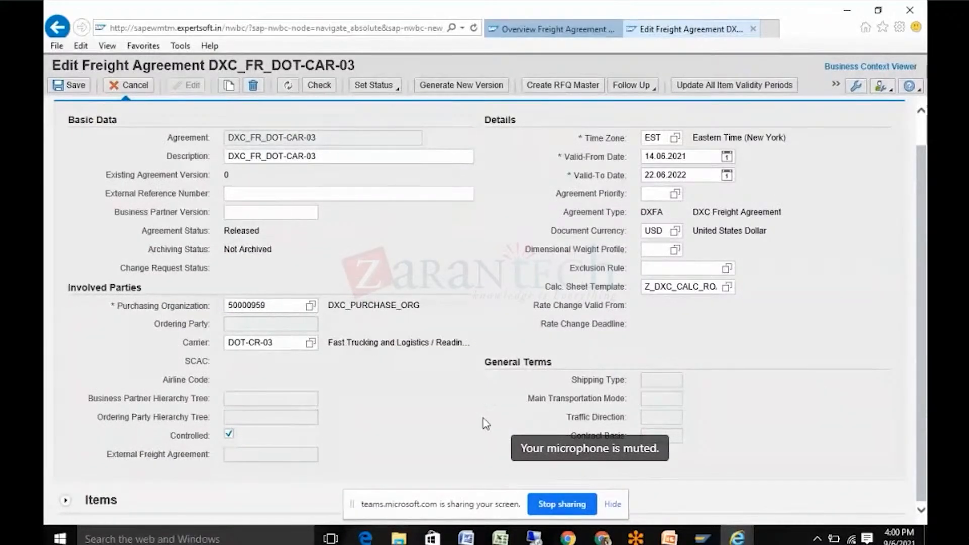
pyautogui.click(66, 501)
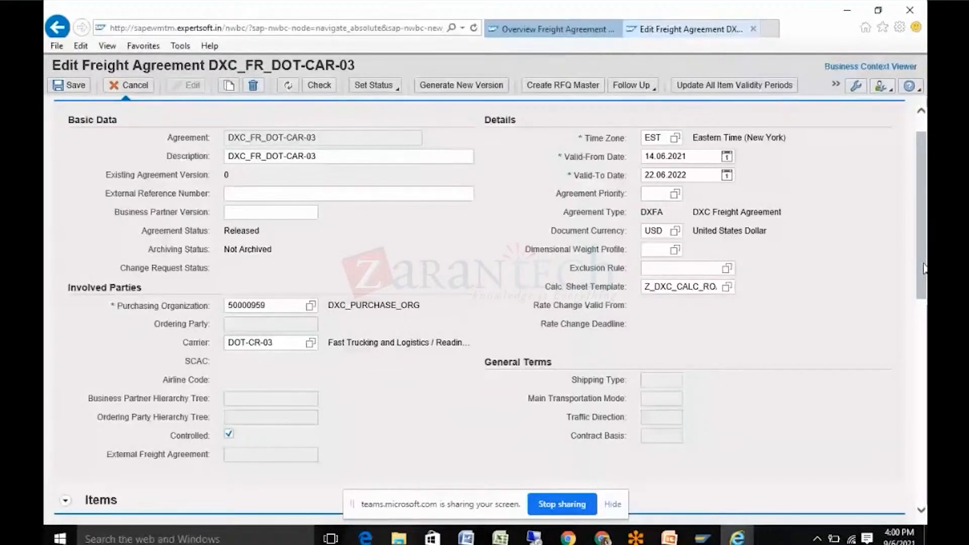
# - Examine the item's calculation sheet template and remaining columns, consulting the Overall SAP TM Process slide in PowerPoint
pyautogui.scroll(-5, 301, 268)
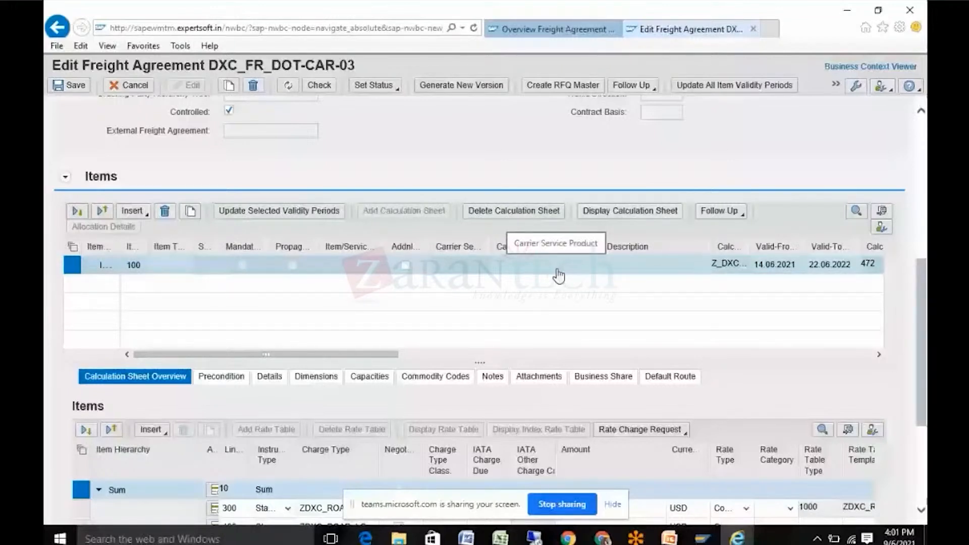
pyautogui.moveTo(392, 354); pyautogui.dragTo(470, 353)
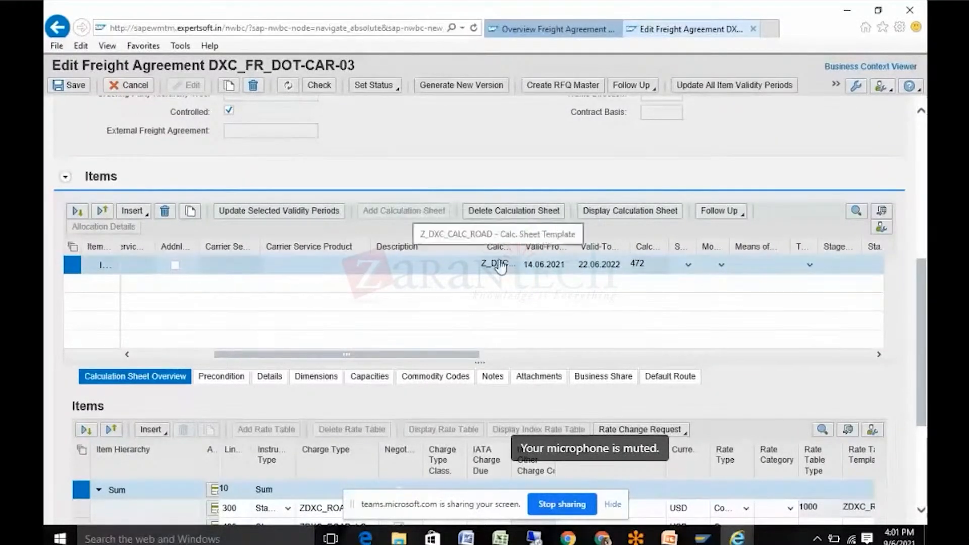
pyautogui.click(679, 538)
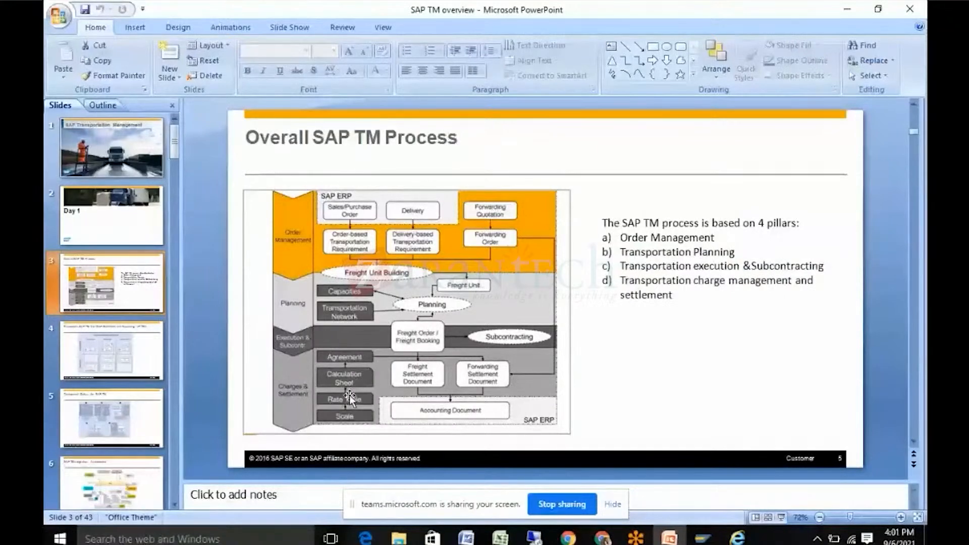
pyautogui.click(847, 7)
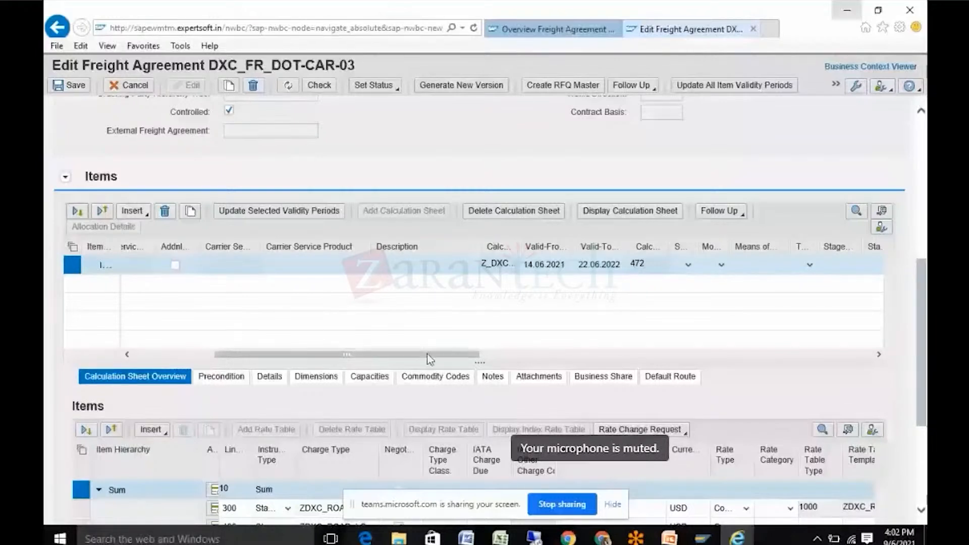
pyautogui.moveTo(433, 354); pyautogui.dragTo(461, 354)
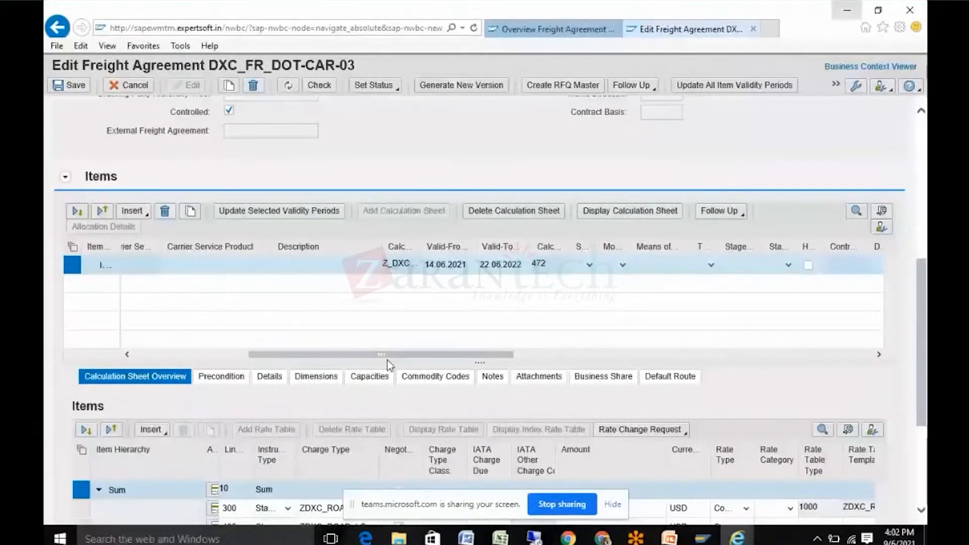
# - Examine the remaining columns of the agreement item and view its available follow-up options
pyautogui.moveTo(405, 355); pyautogui.dragTo(497, 353)
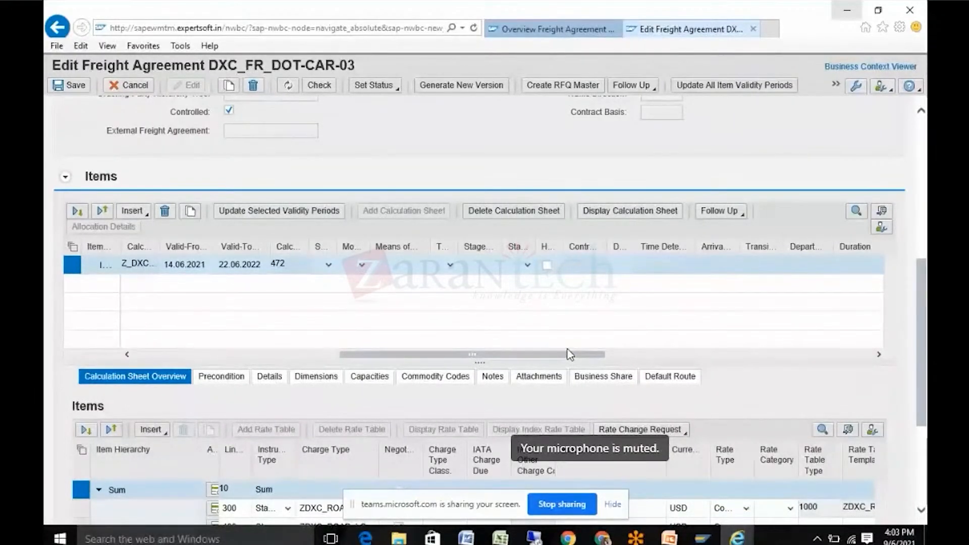
pyautogui.moveTo(568, 356); pyautogui.dragTo(699, 347)
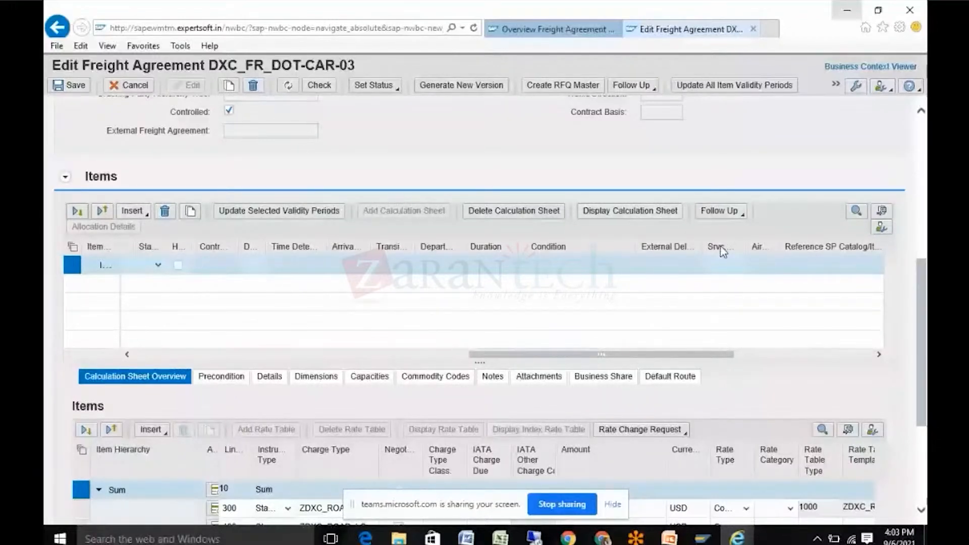
pyautogui.click(721, 266)
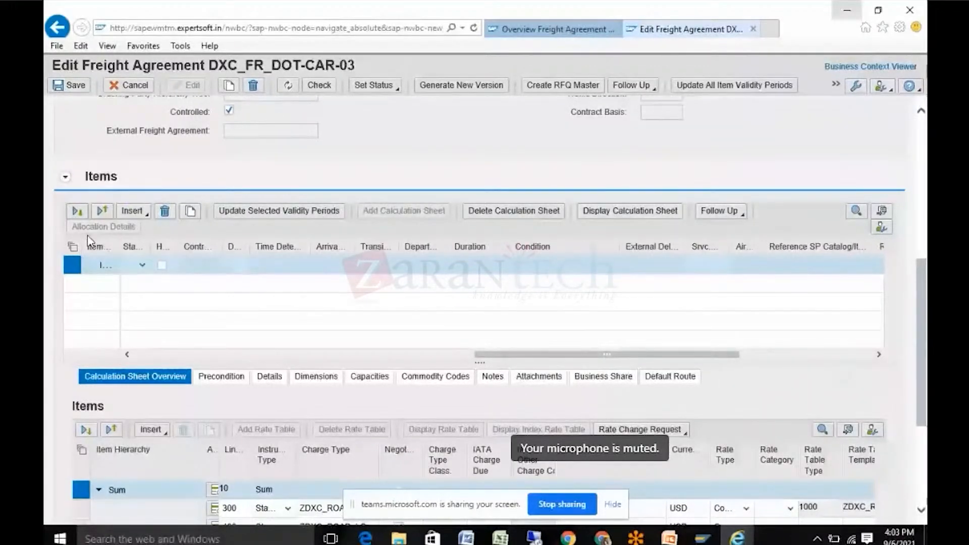
pyautogui.click(197, 213)
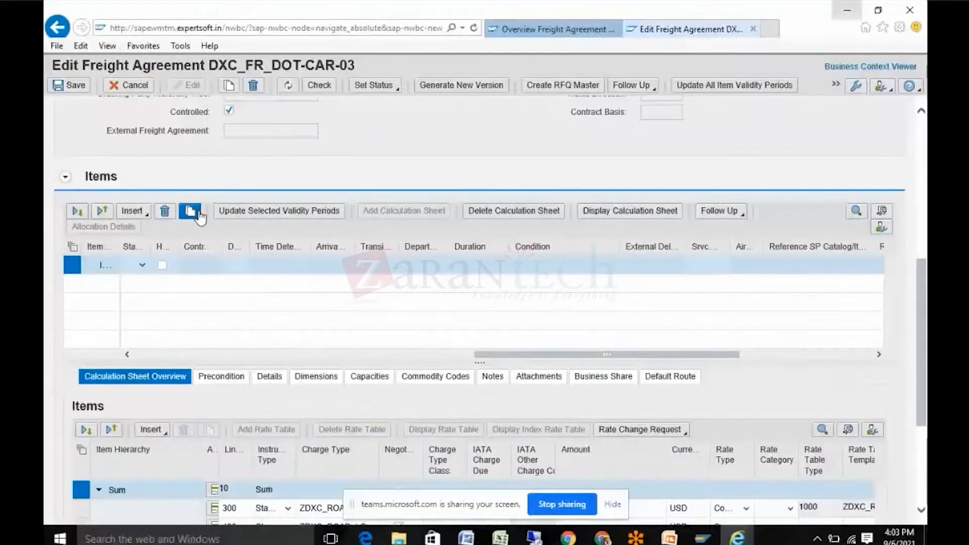
pyautogui.click(278, 221)
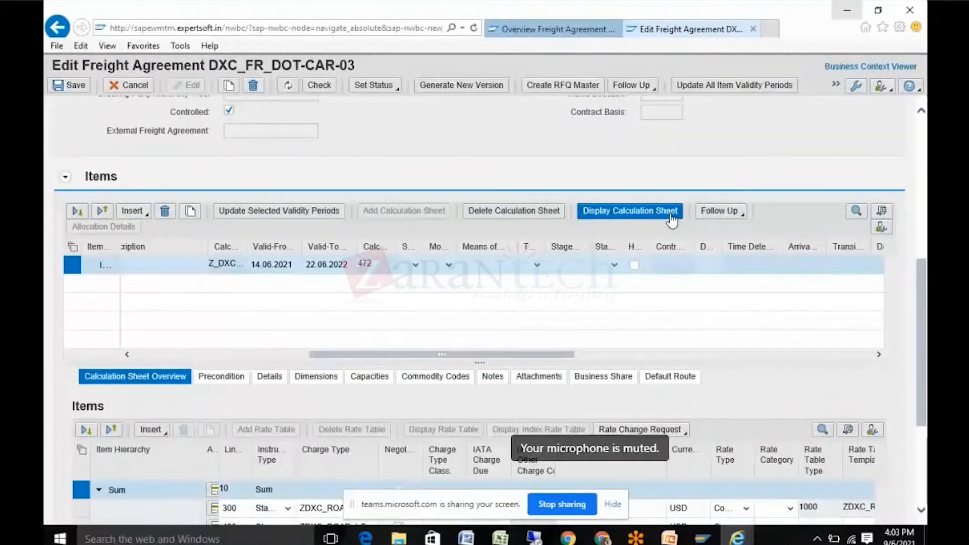
pyautogui.click(744, 219)
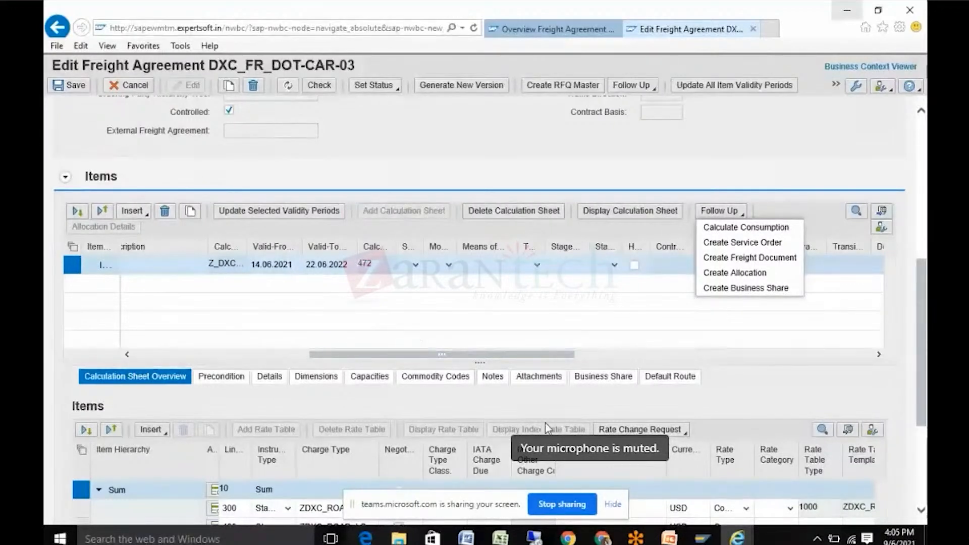
# - Consult the Overall SAP TM Process slide in PowerPoint and display the agreement item's calculation sheet
pyautogui.click(667, 539)
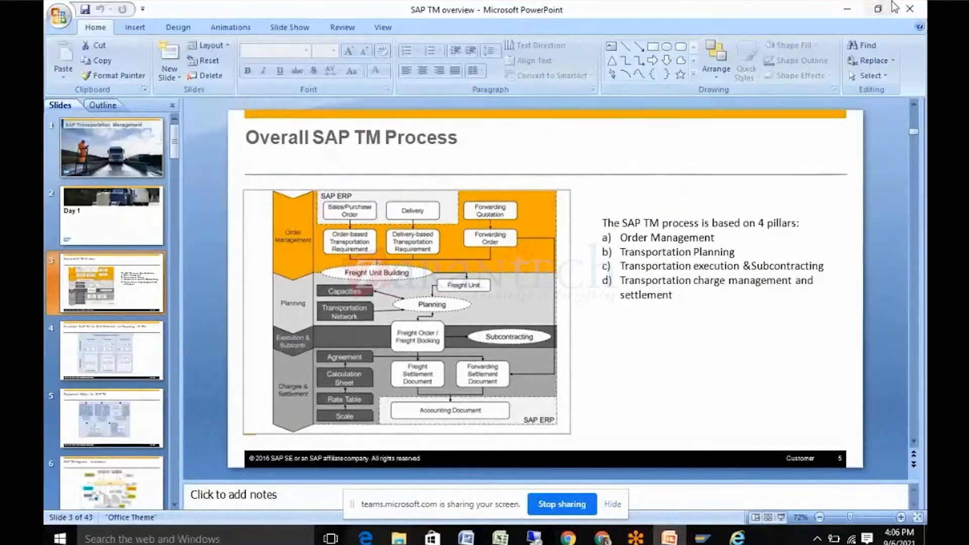
pyautogui.click(848, 9)
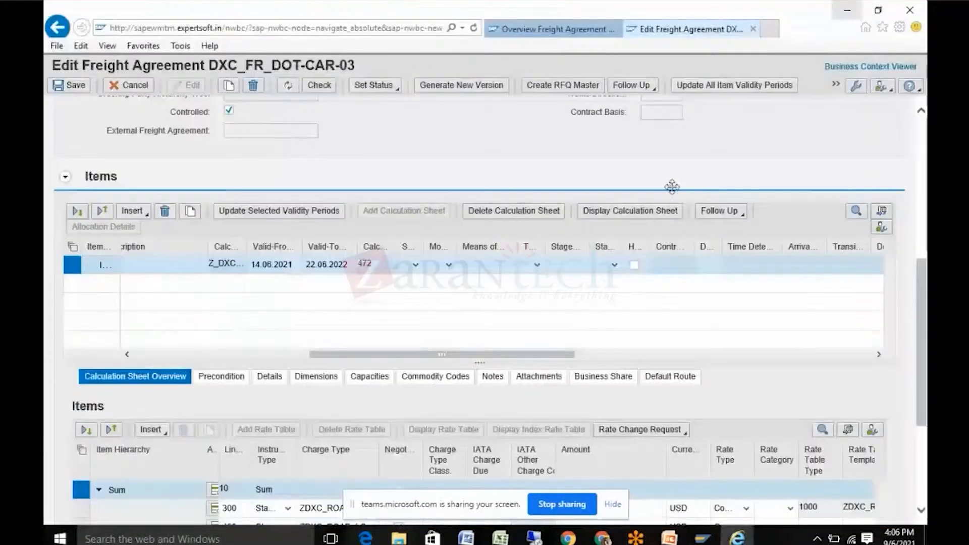
pyautogui.click(651, 216)
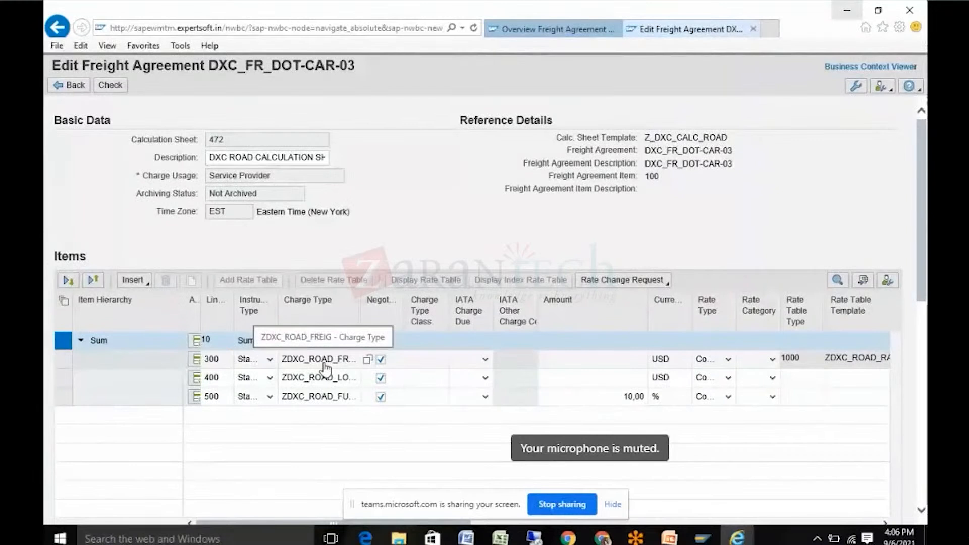
# - Select line 300 of the calculation sheet and examine the general data in its basic details
pyautogui.click(64, 359)
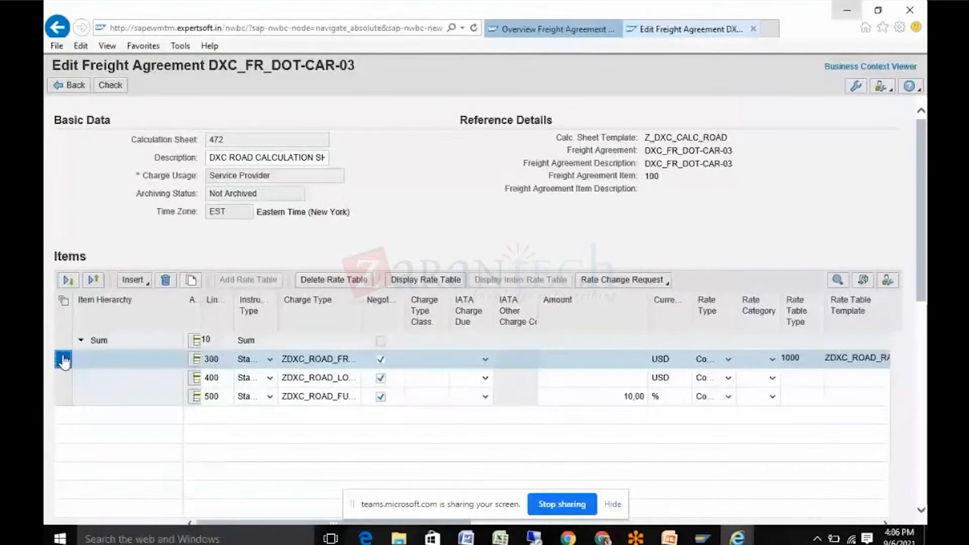
pyautogui.scroll(-2, 916, 241)
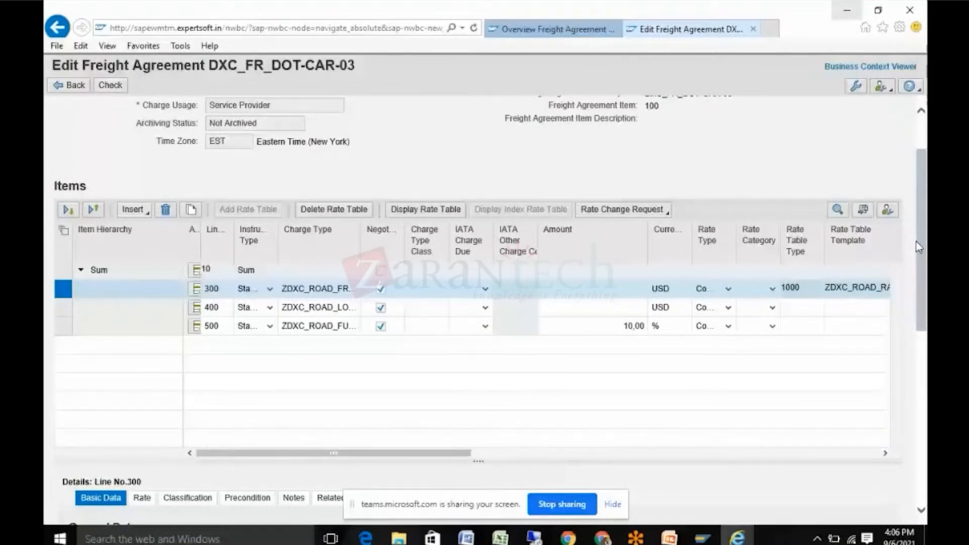
pyautogui.scroll(-3, 916, 241)
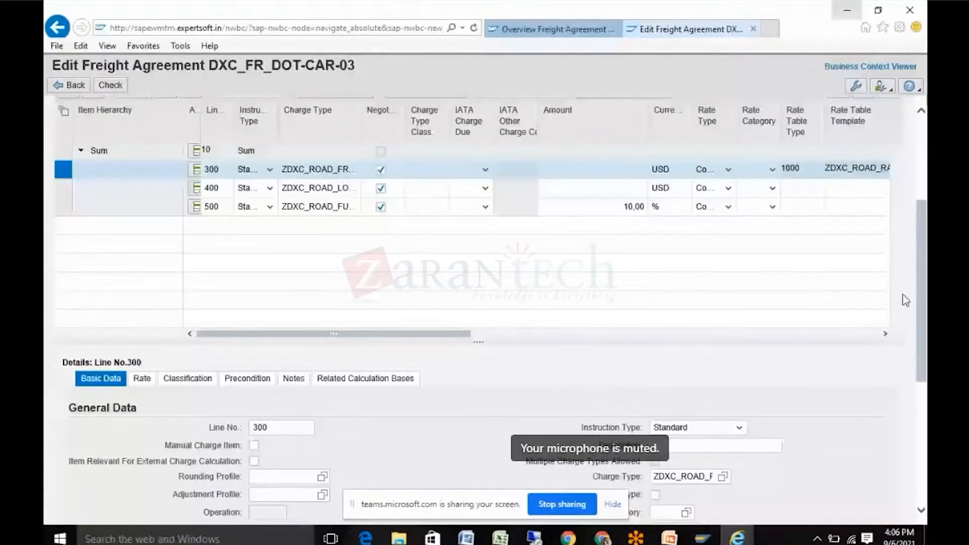
pyautogui.scroll(-2, 893, 318)
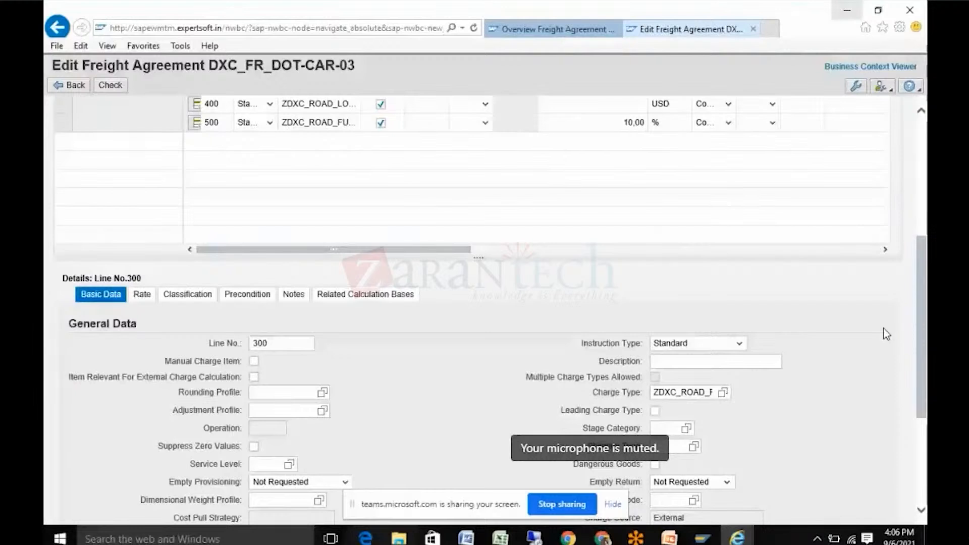
pyautogui.scroll(-1, 887, 334)
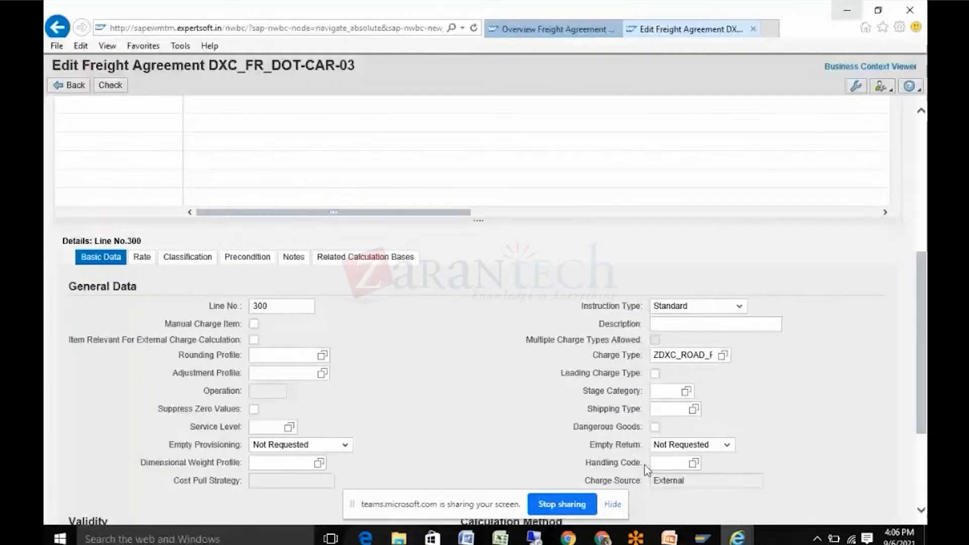
# - Examine the rate details of line 300, including amounts and rate table, consulting the Overall SAP TM Process slide in PowerPoint
pyautogui.click(267, 349)
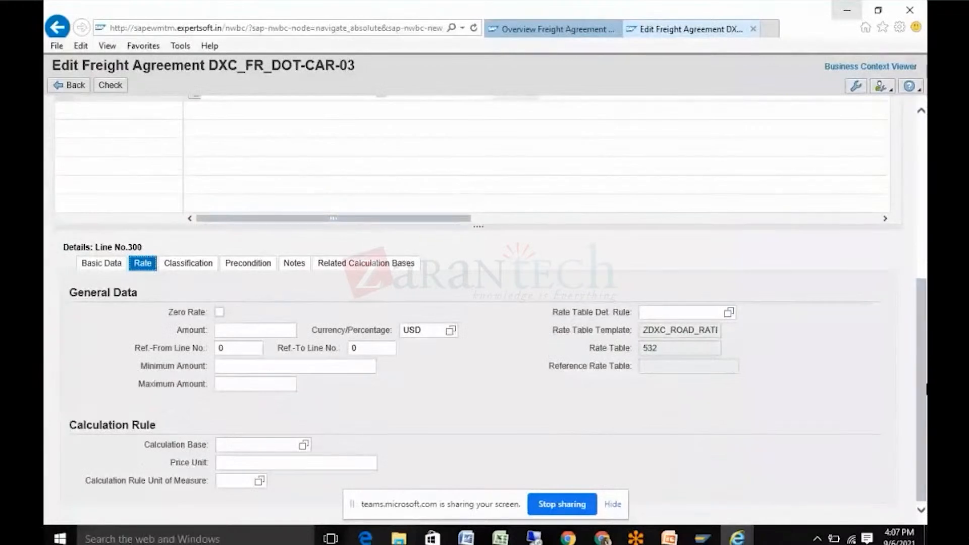
pyautogui.scroll(4, 903, 320)
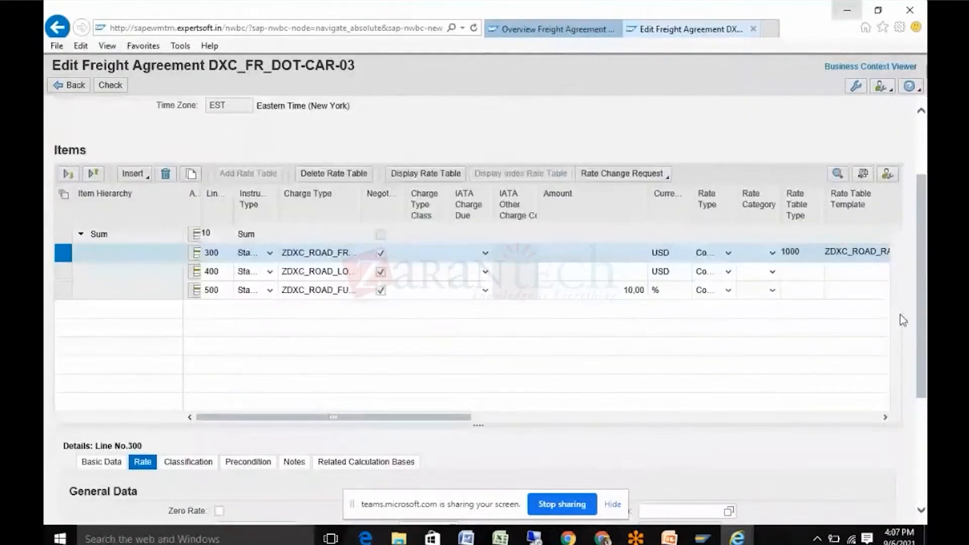
pyautogui.scroll(-4, 903, 321)
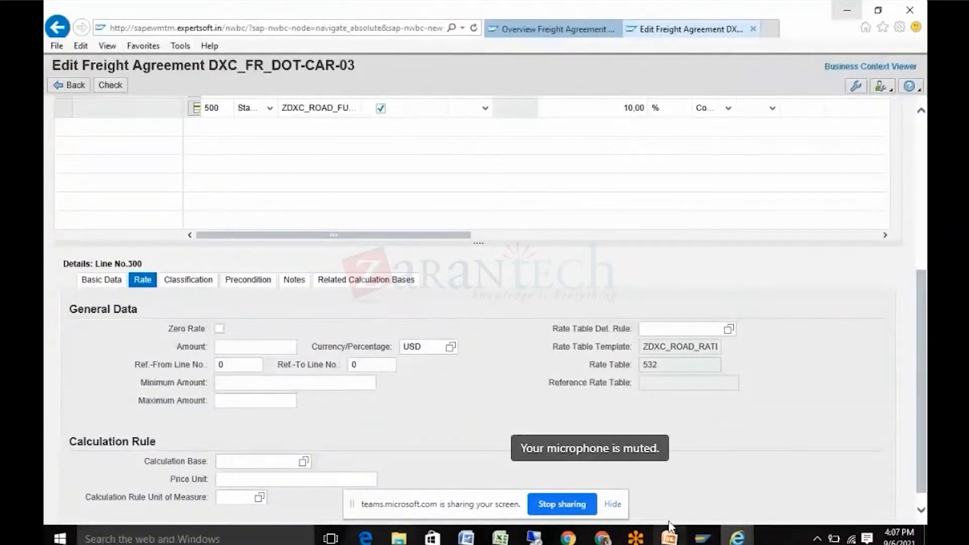
pyautogui.click(670, 539)
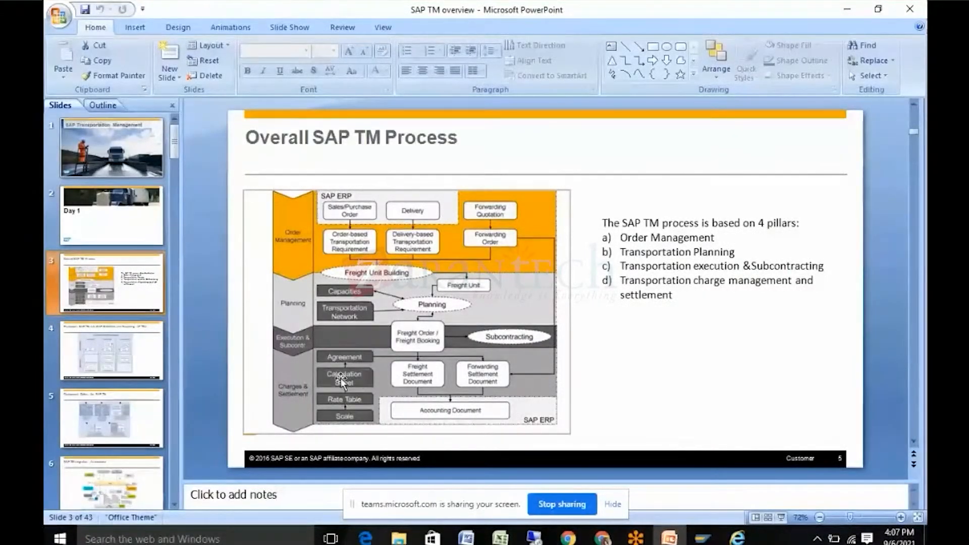
pyautogui.click(844, 7)
pyautogui.click(233, 349)
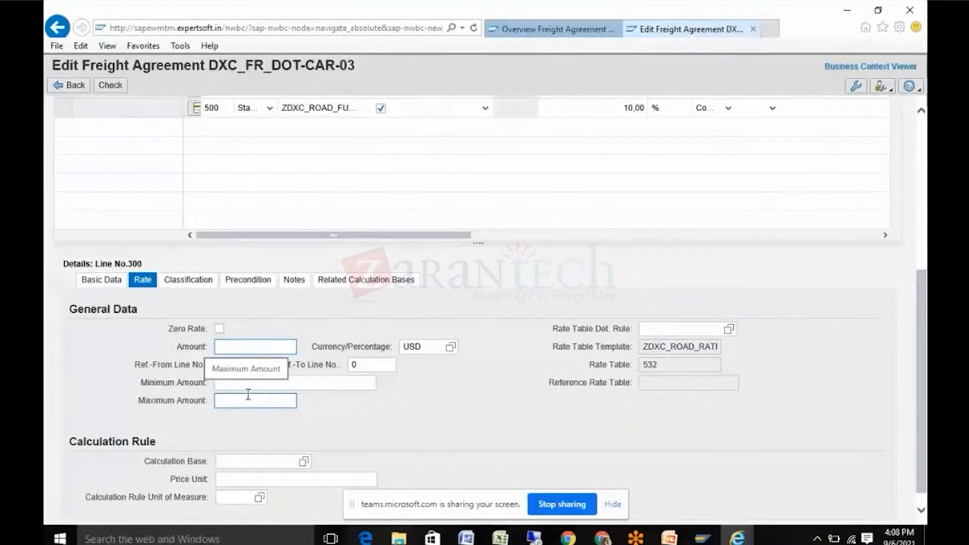
# - Review line 300's preconditions, including trade lanes, services and partners, and view its notes
pyautogui.click(189, 283)
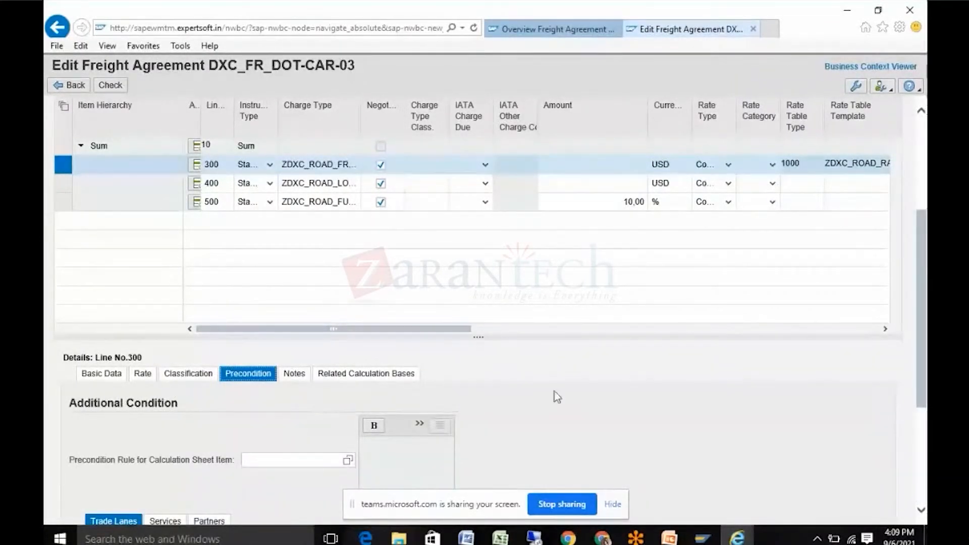
pyautogui.moveTo(924, 396); pyautogui.dragTo(918, 475)
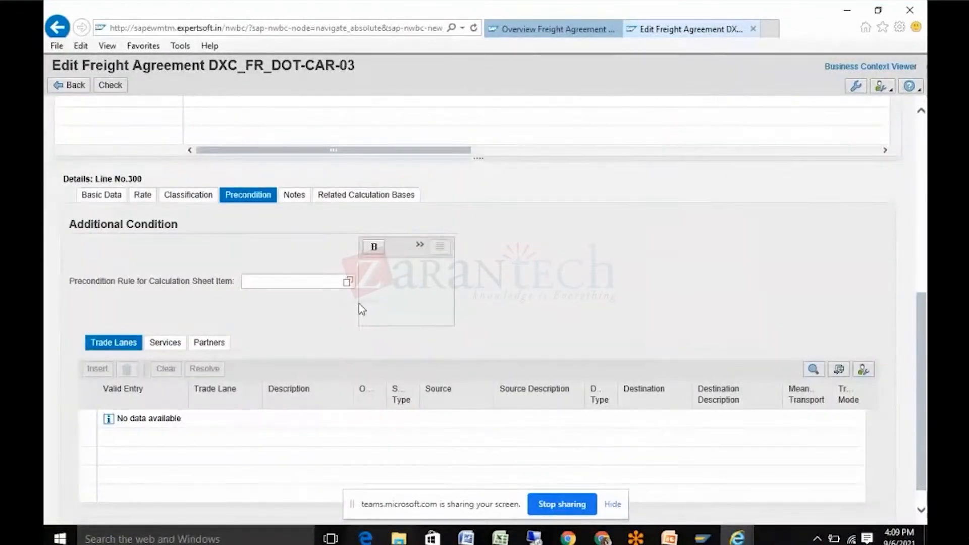
pyautogui.click(300, 279)
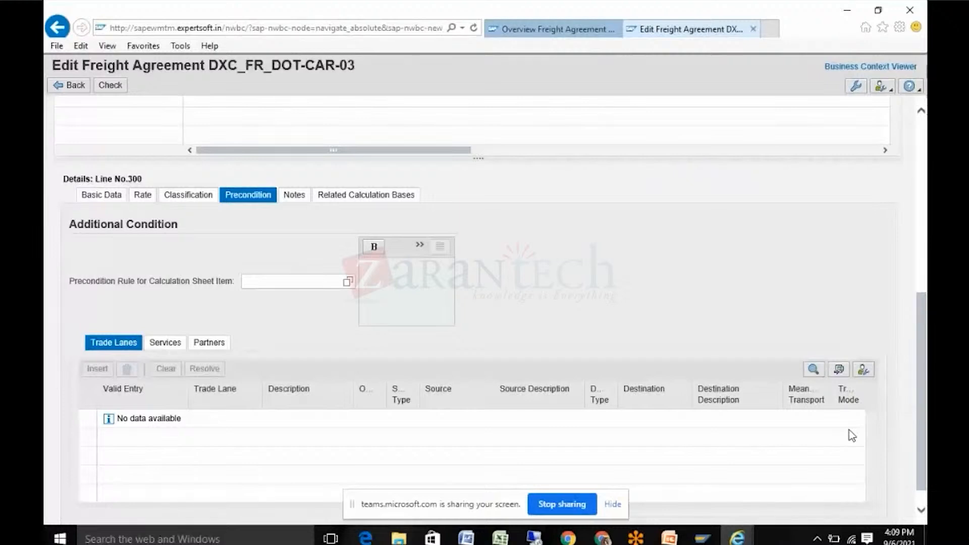
pyautogui.click(161, 344)
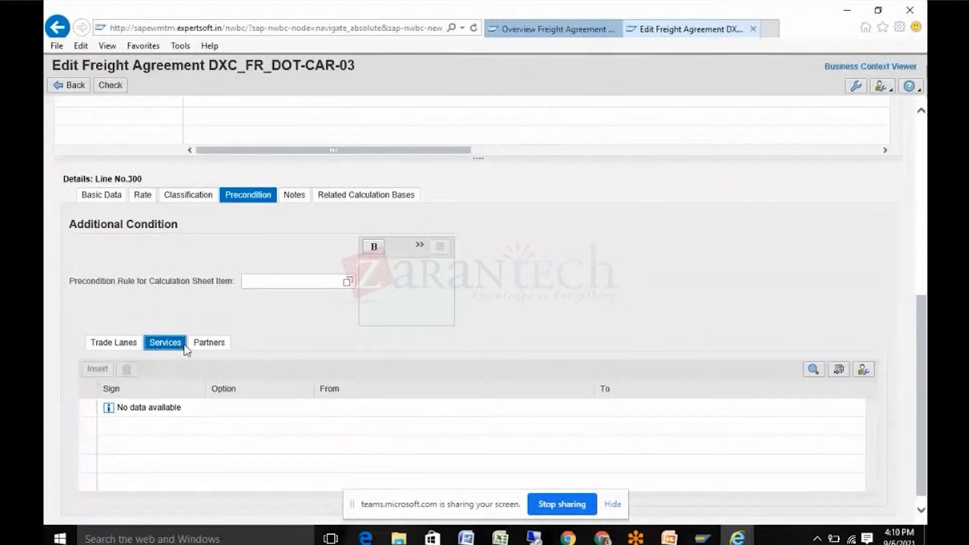
pyautogui.click(209, 343)
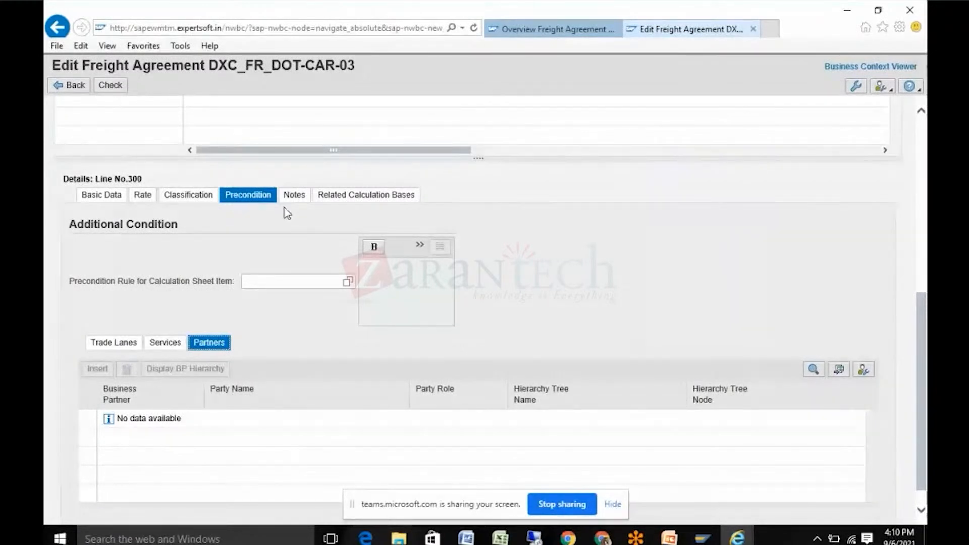
pyautogui.click(299, 201)
pyautogui.click(300, 204)
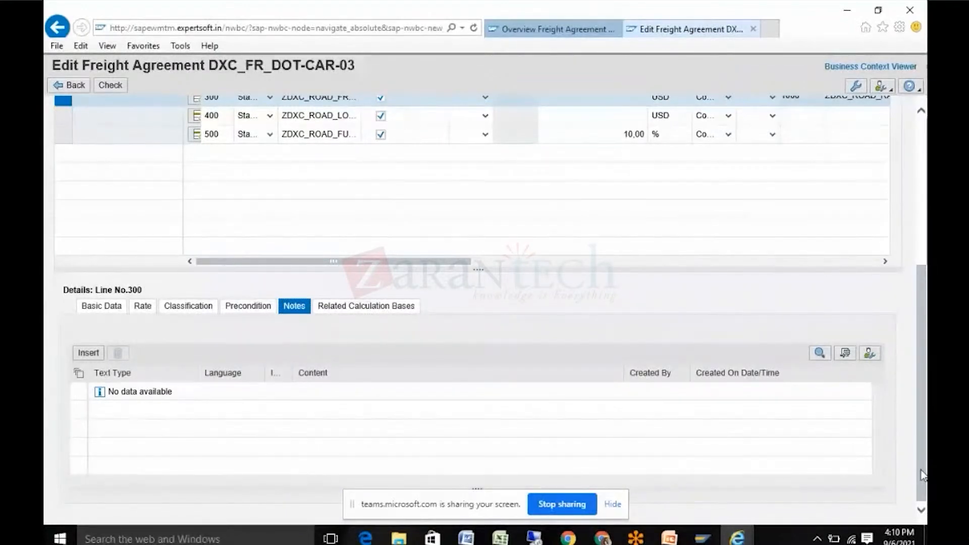
# - Compare lines 400 and 300 in the calculation sheet and display the rate table of line 300
pyautogui.scroll(3, 909, 423)
pyautogui.scroll(2, 904, 376)
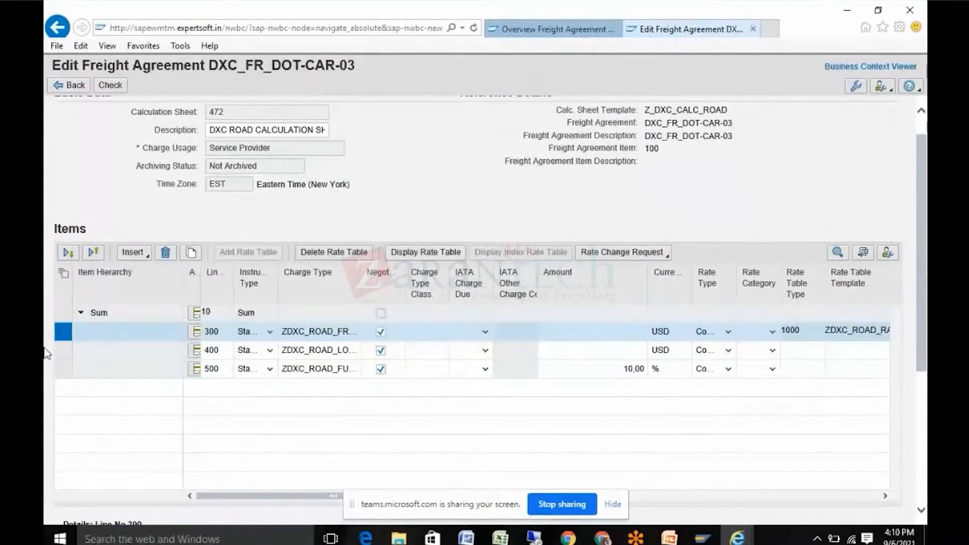
pyautogui.click(61, 355)
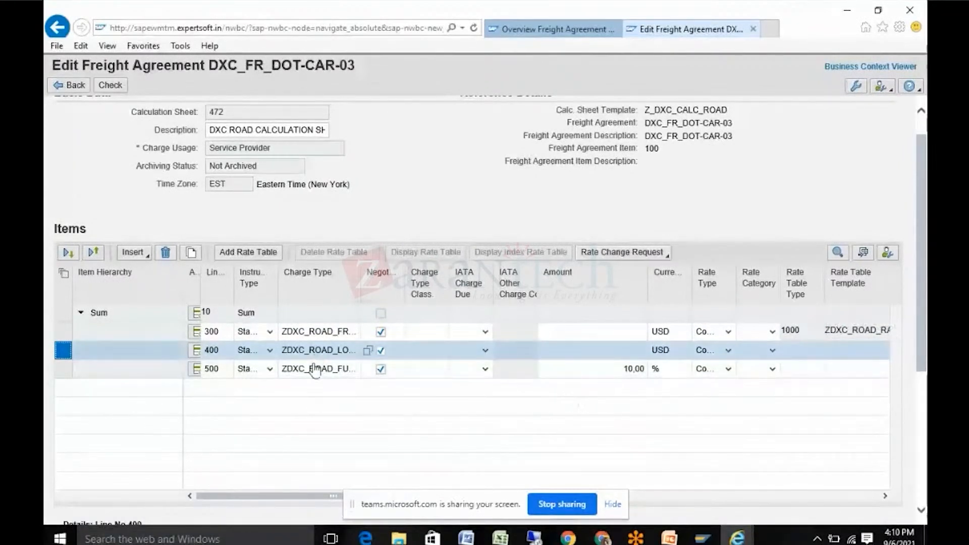
pyautogui.click(64, 332)
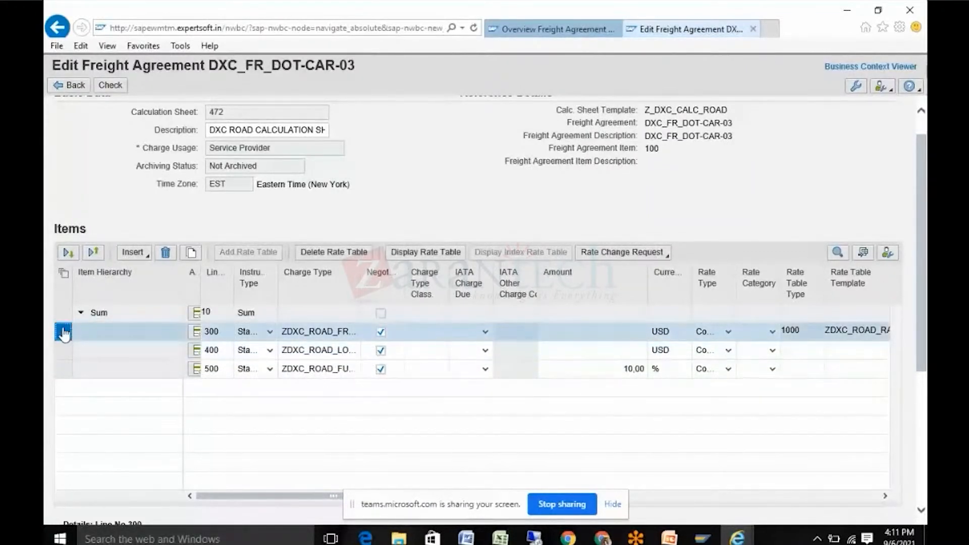
pyautogui.click(423, 257)
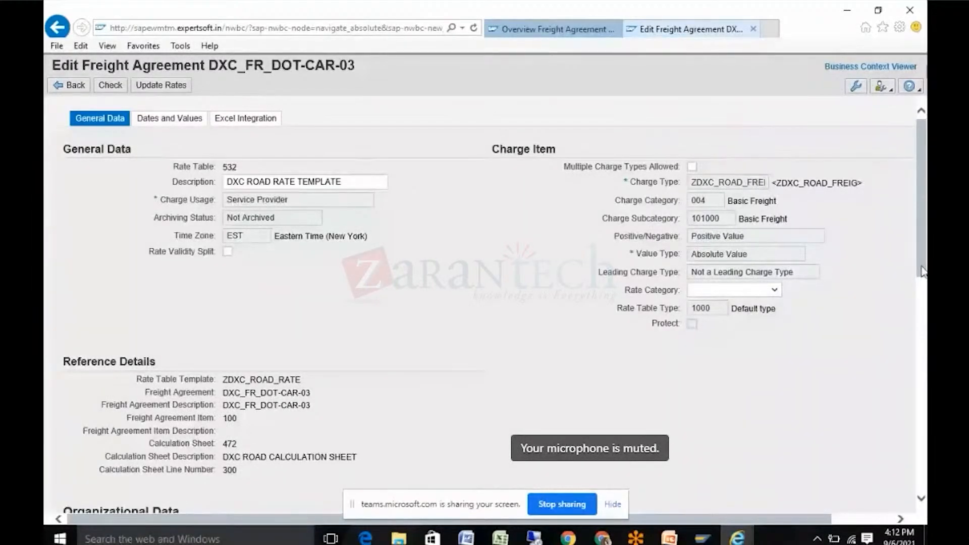
# - Examine the rate table's general data, organizational data and scales, consulting the Overall SAP TM Process slide in PowerPoint
pyautogui.moveTo(922, 271); pyautogui.dragTo(908, 420)
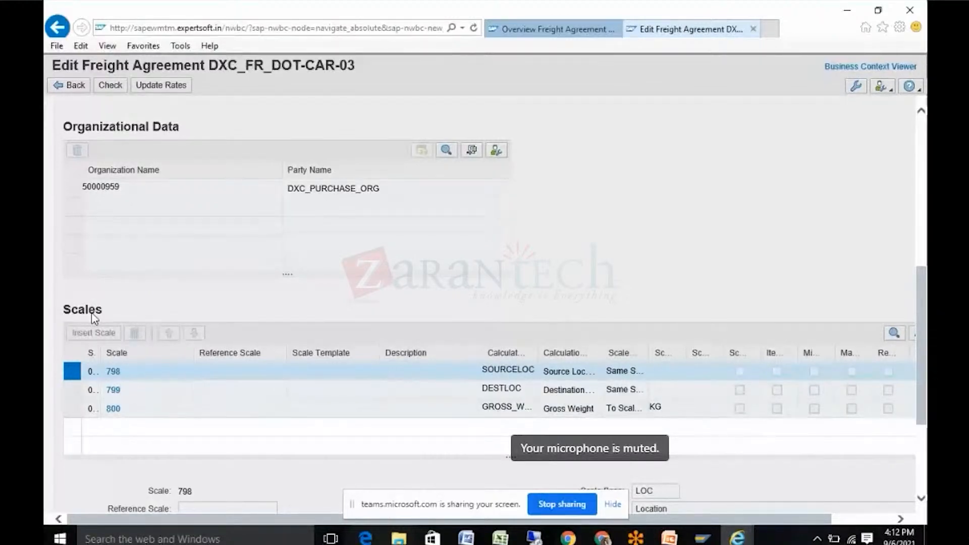
pyautogui.click(669, 539)
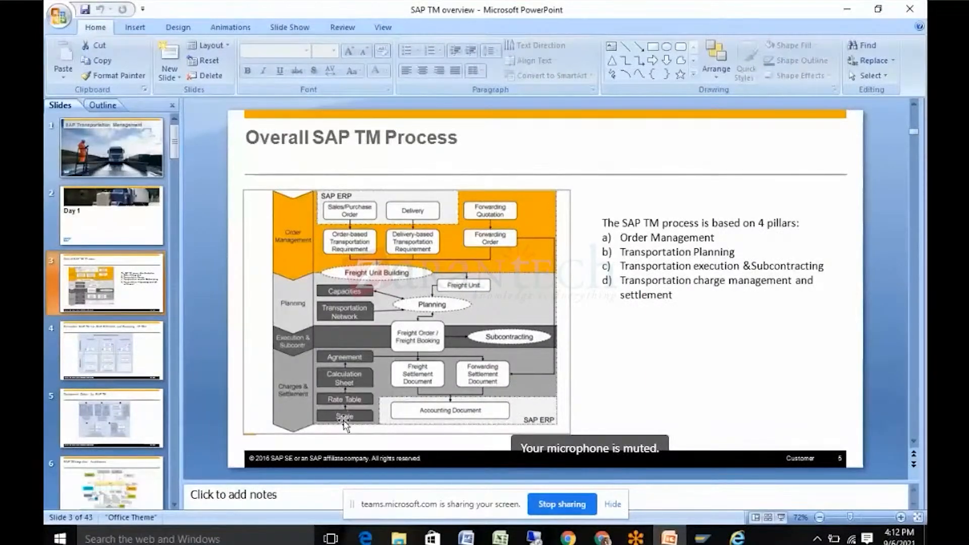
pyautogui.click(848, 10)
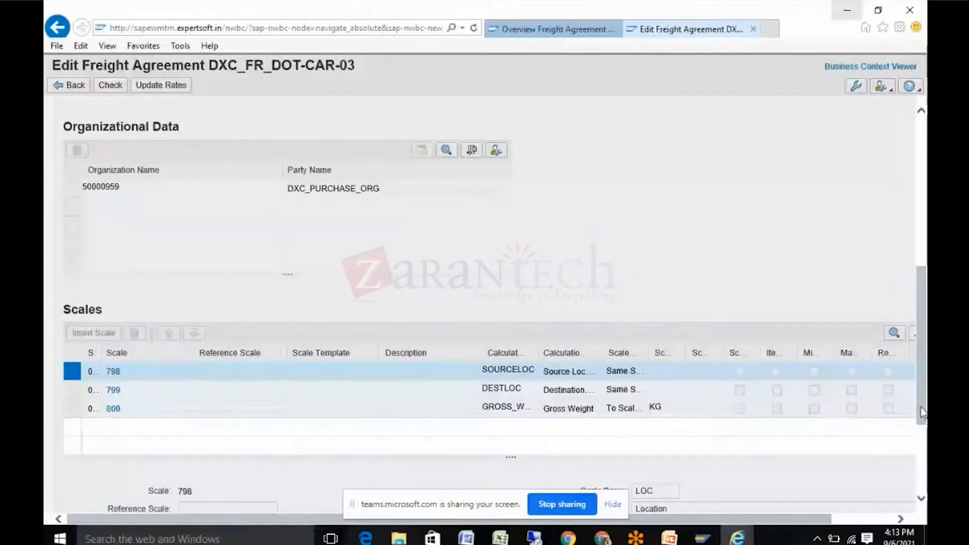
pyautogui.moveTo(921, 411); pyautogui.dragTo(880, 201)
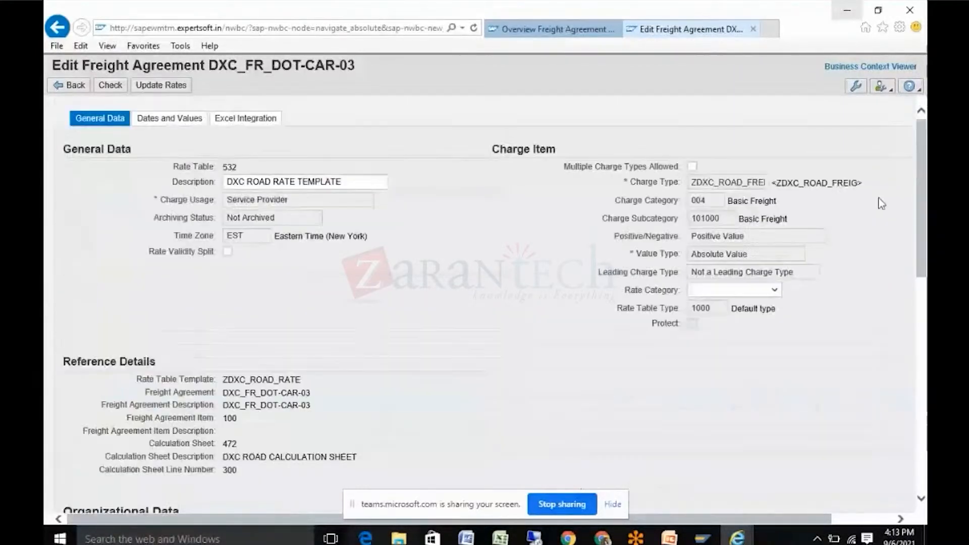
# - View the rate table's validity dates and rates, and show its scale items
pyautogui.click(158, 119)
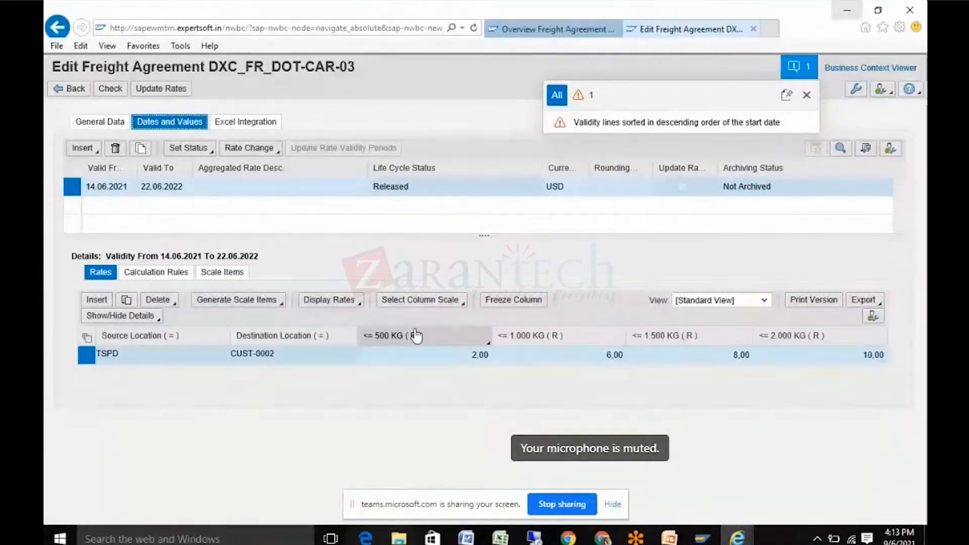
pyautogui.click(227, 273)
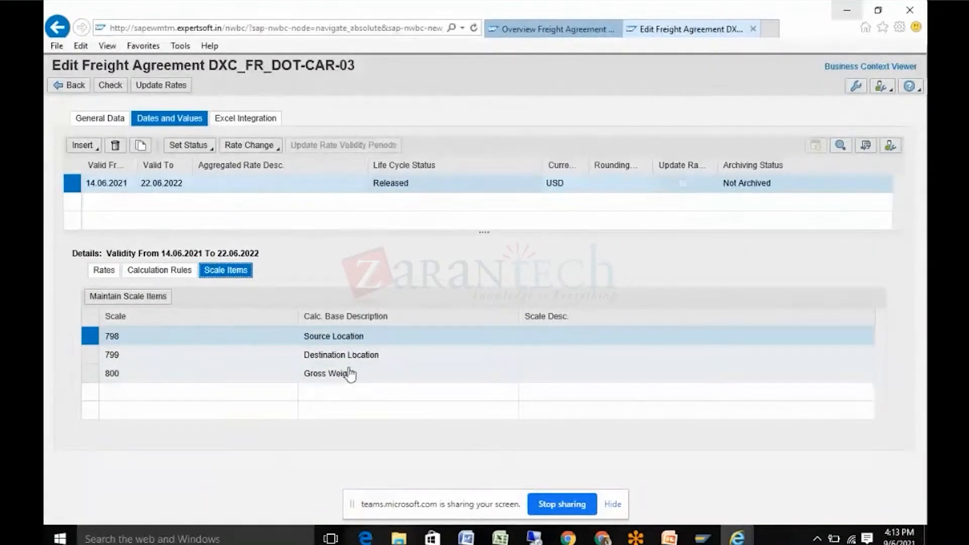
# - Review the rate table's rates and calculation rules, including the rate display options and the available life cycle statuses
pyautogui.click(98, 276)
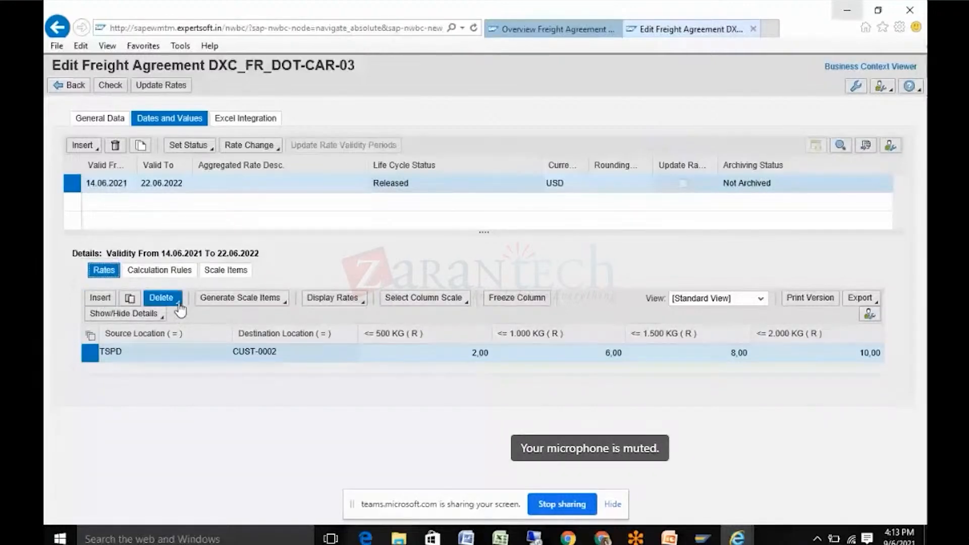
pyautogui.click(364, 303)
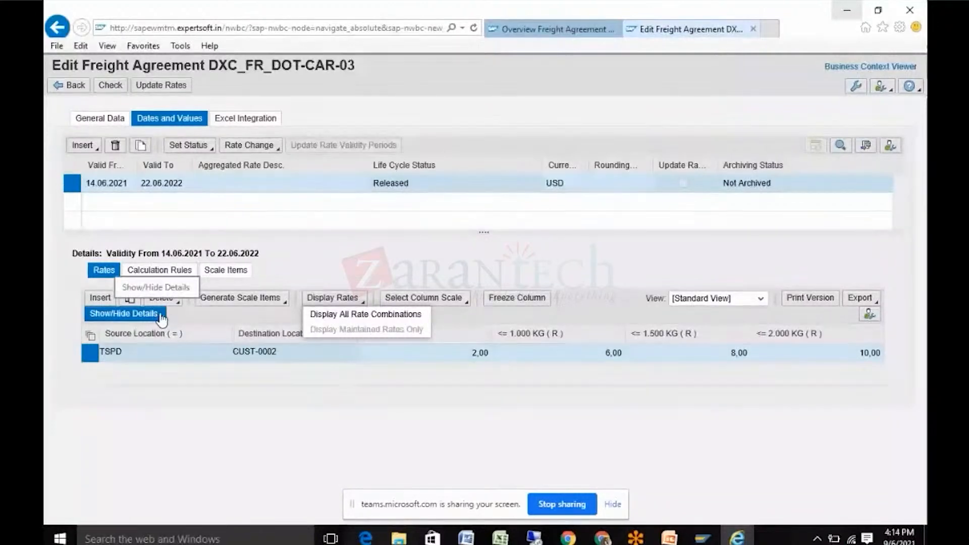
pyautogui.click(173, 272)
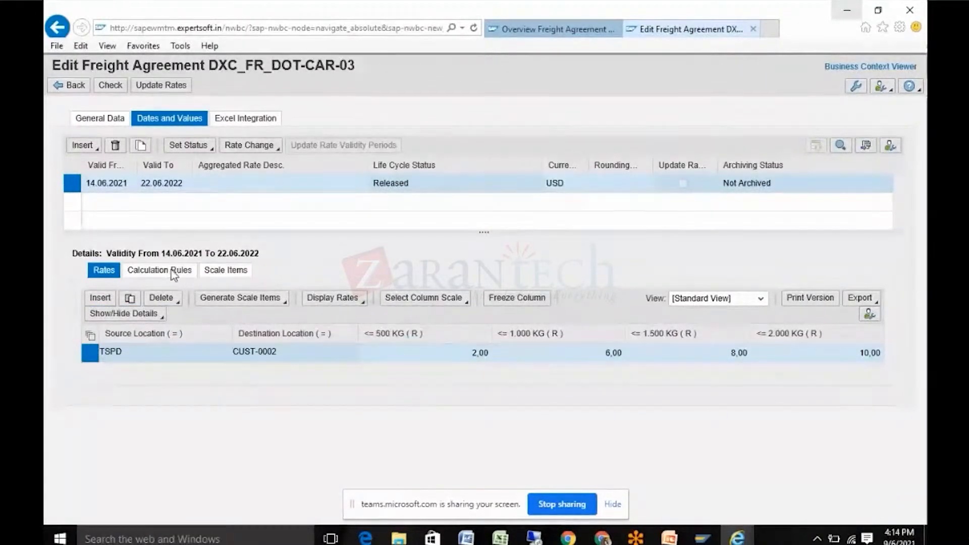
pyautogui.click(173, 271)
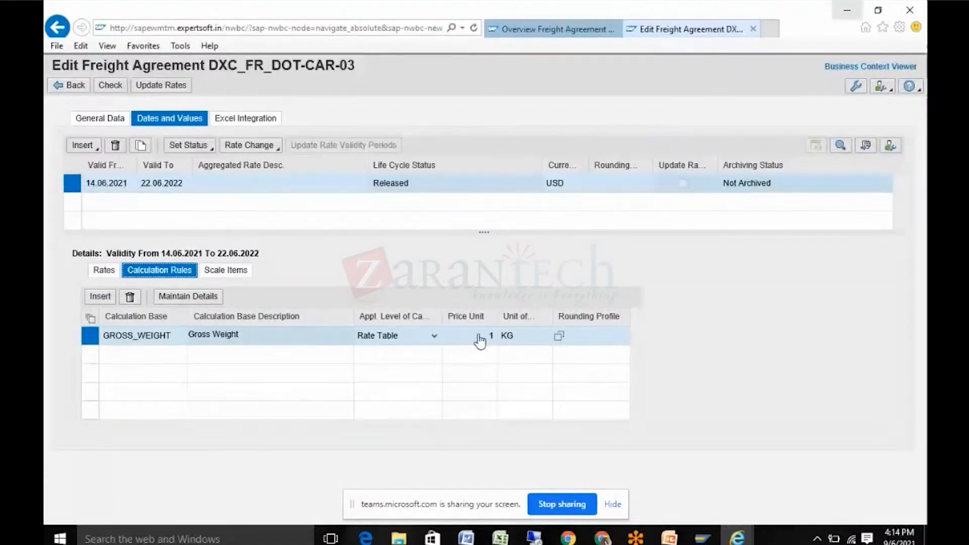
pyautogui.click(97, 275)
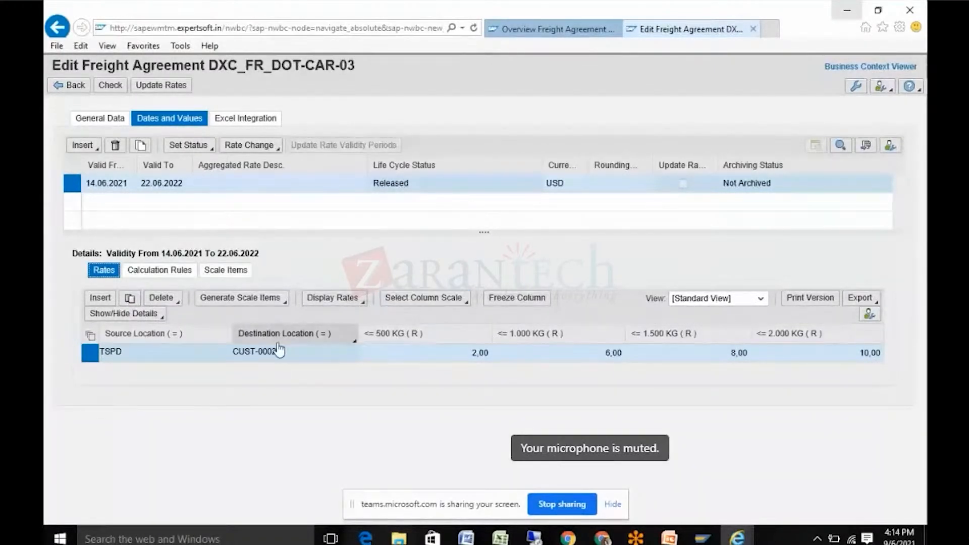
pyautogui.click(176, 273)
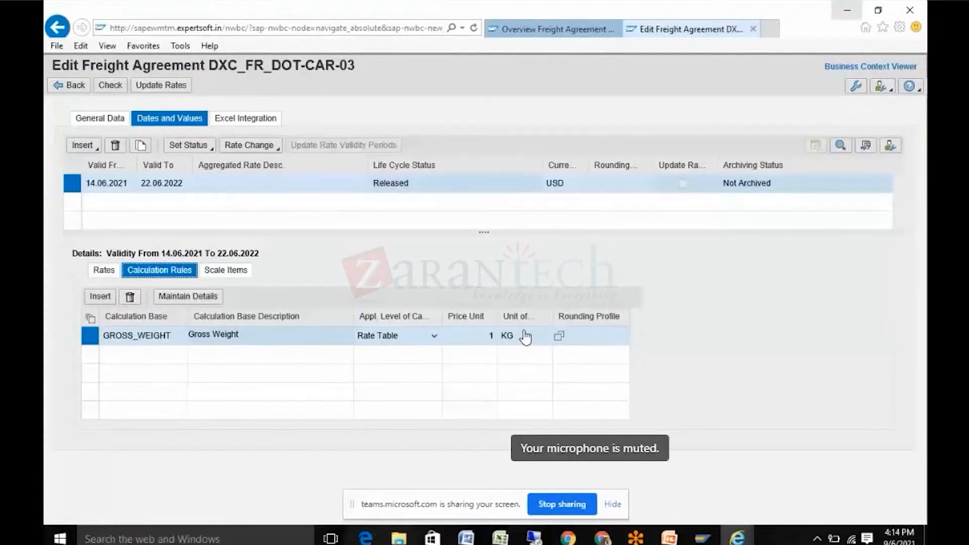
pyautogui.click(211, 152)
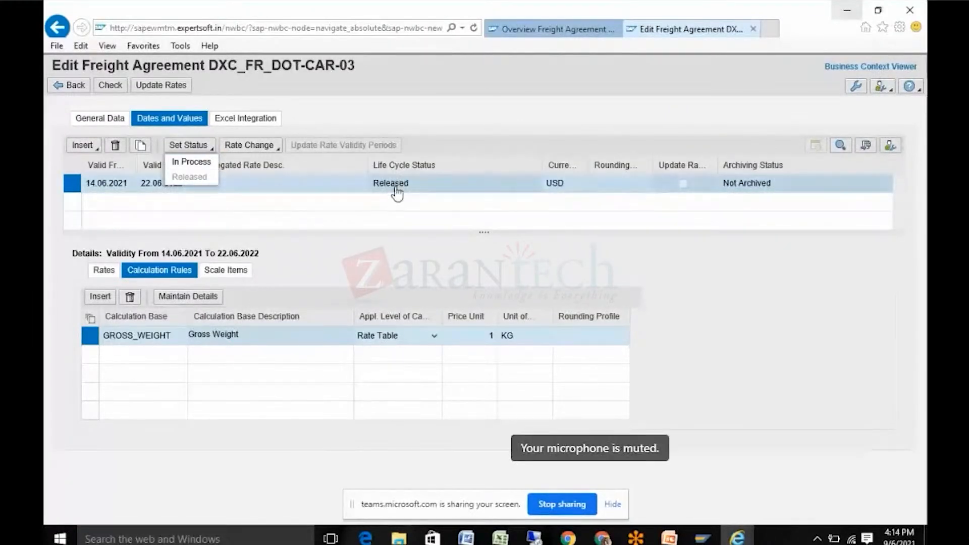
# - Return through the calculation sheet to the agreement's general data, and examine its business partners and the selectable party roles
pyautogui.click(80, 91)
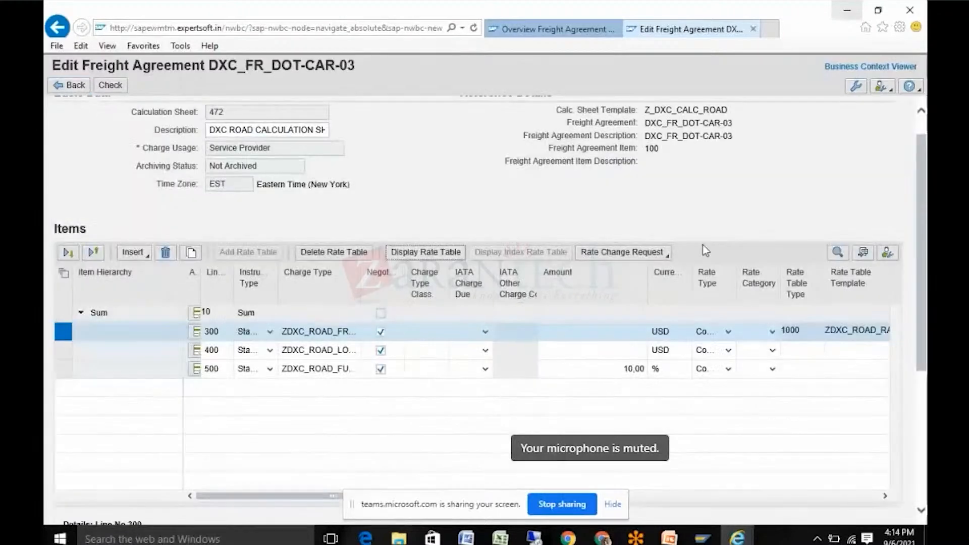
pyautogui.scroll(1, 916, 301)
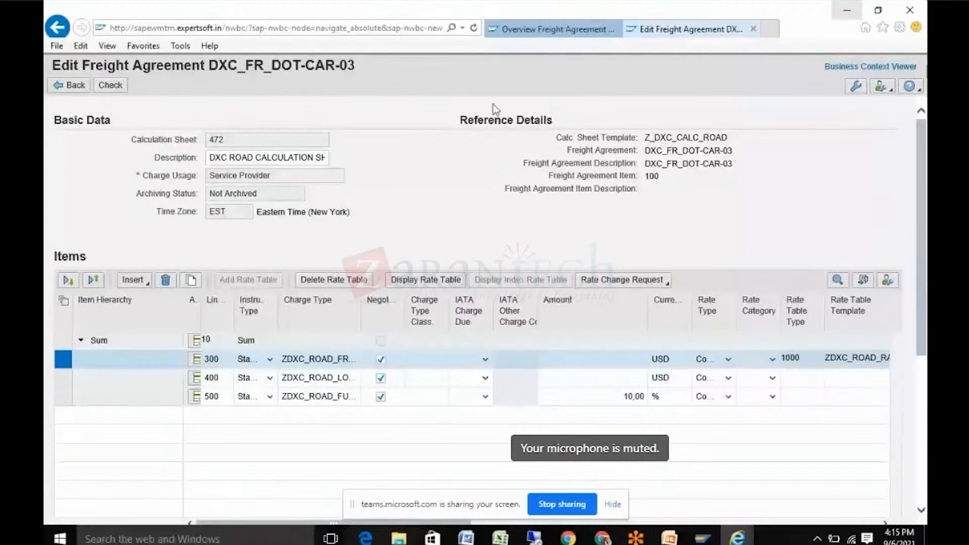
pyautogui.click(76, 86)
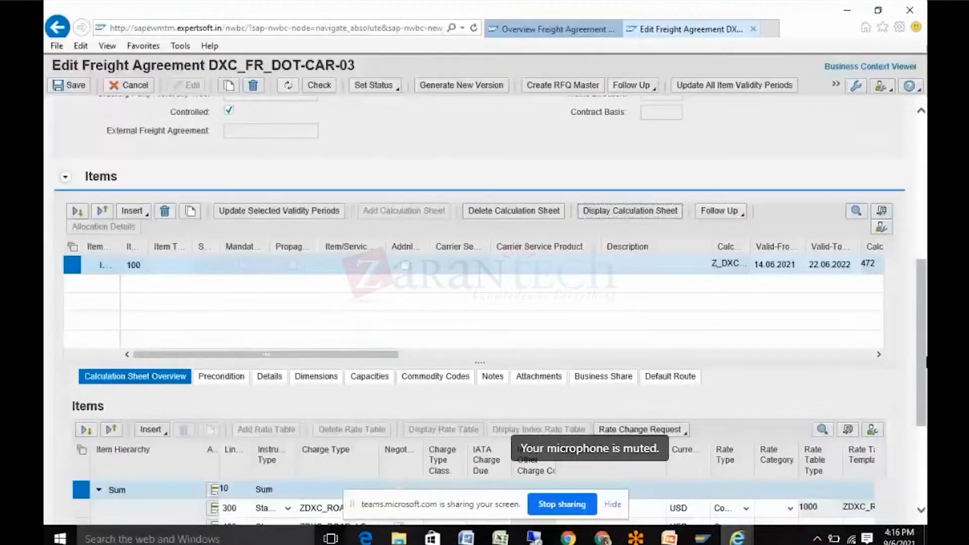
pyautogui.scroll(7, 910, 192)
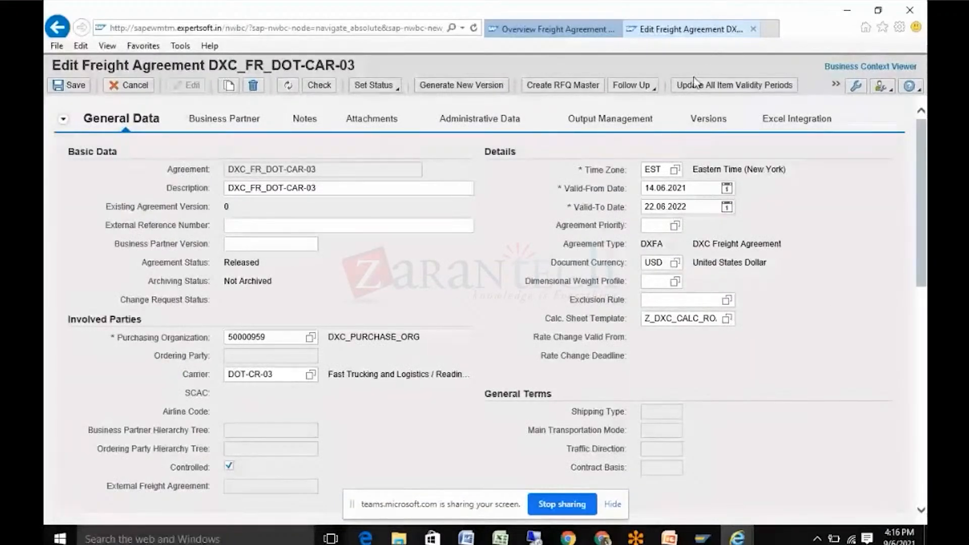
pyautogui.click(214, 123)
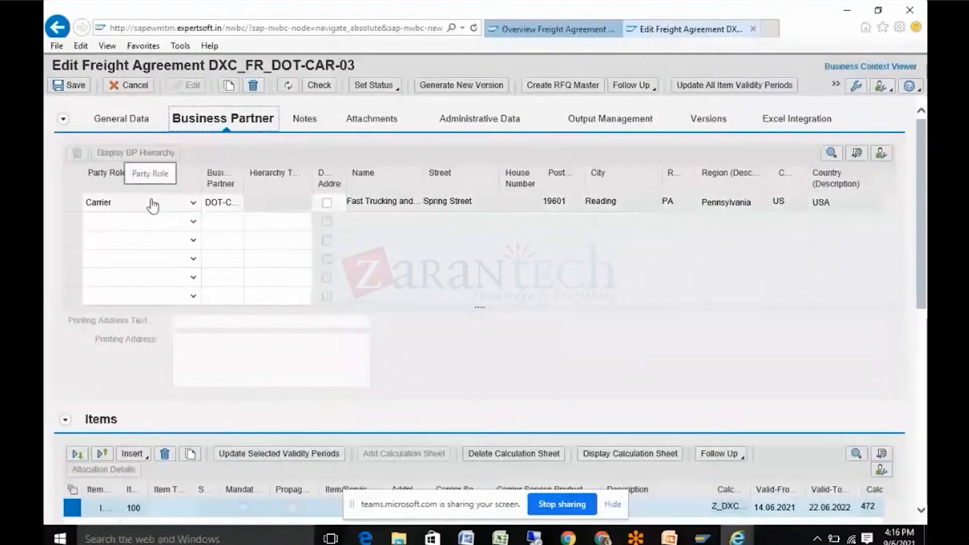
pyautogui.click(193, 226)
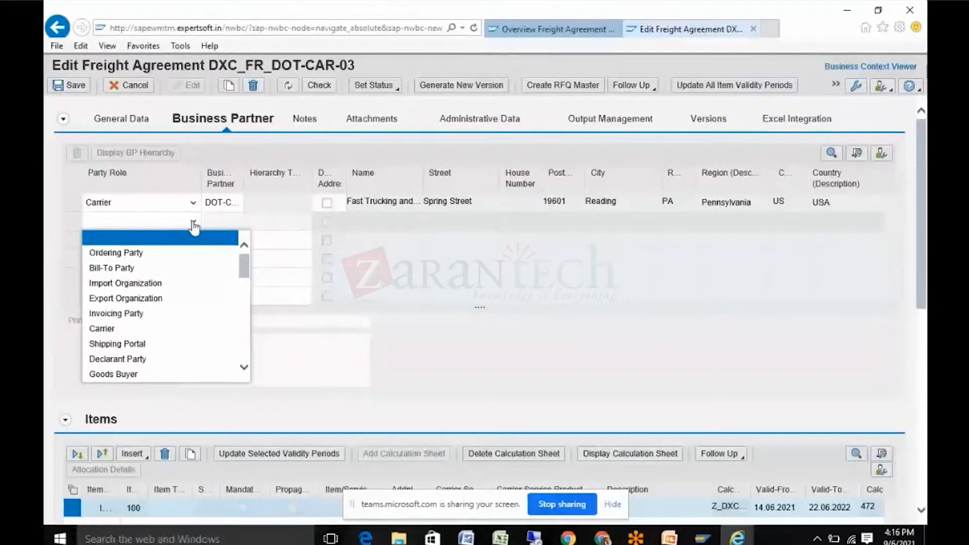
# - Try to add an English Additional Item Information note reading "item is normal product" to the agreement and save it
pyautogui.click(306, 121)
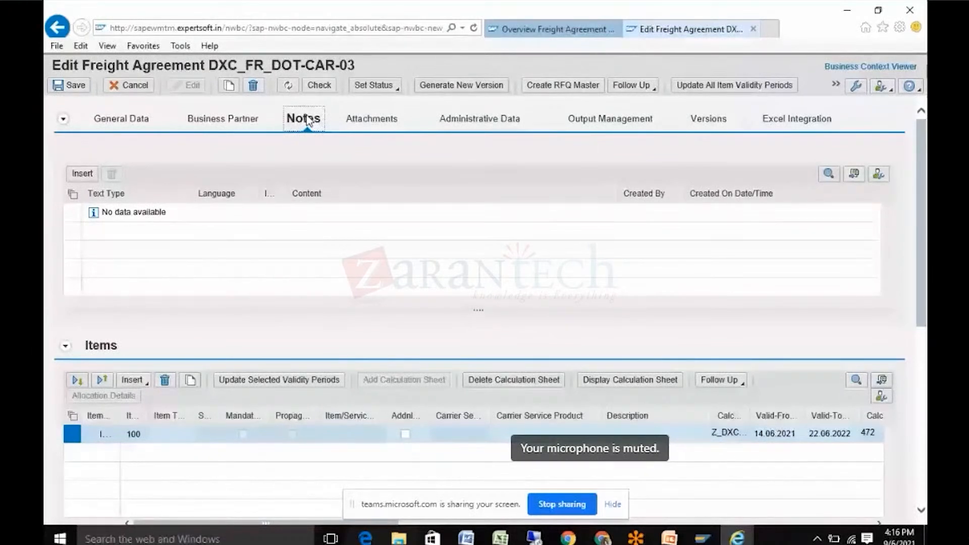
pyautogui.click(94, 174)
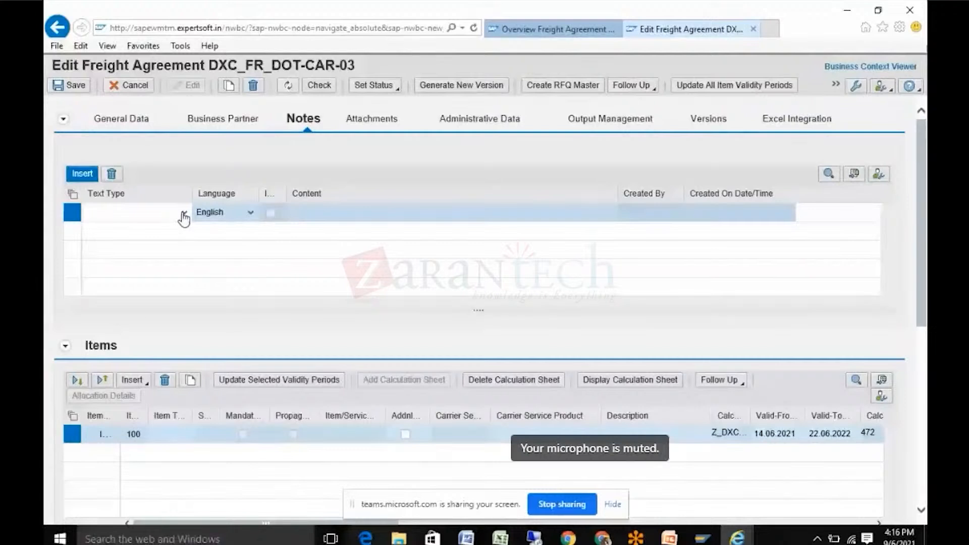
pyautogui.click(183, 214)
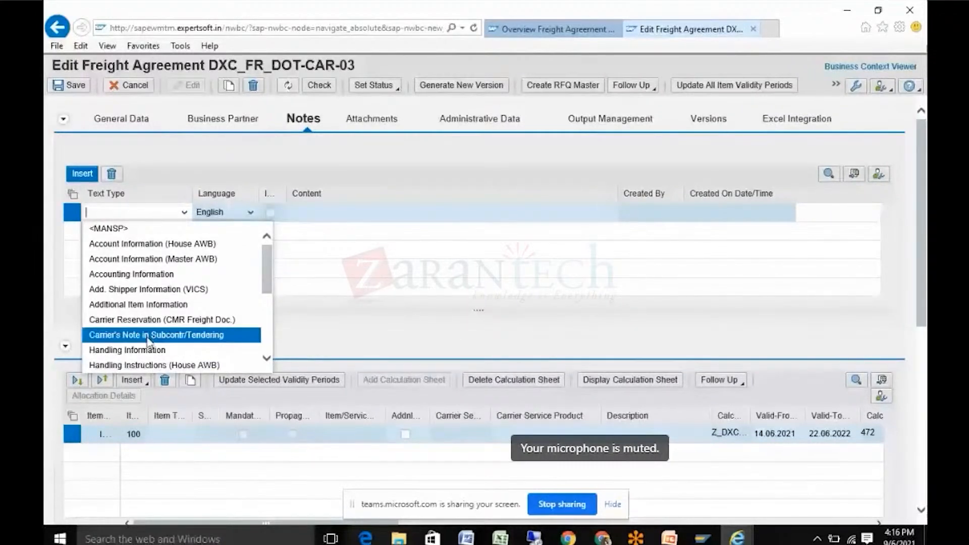
pyautogui.click(151, 304)
pyautogui.click(312, 216)
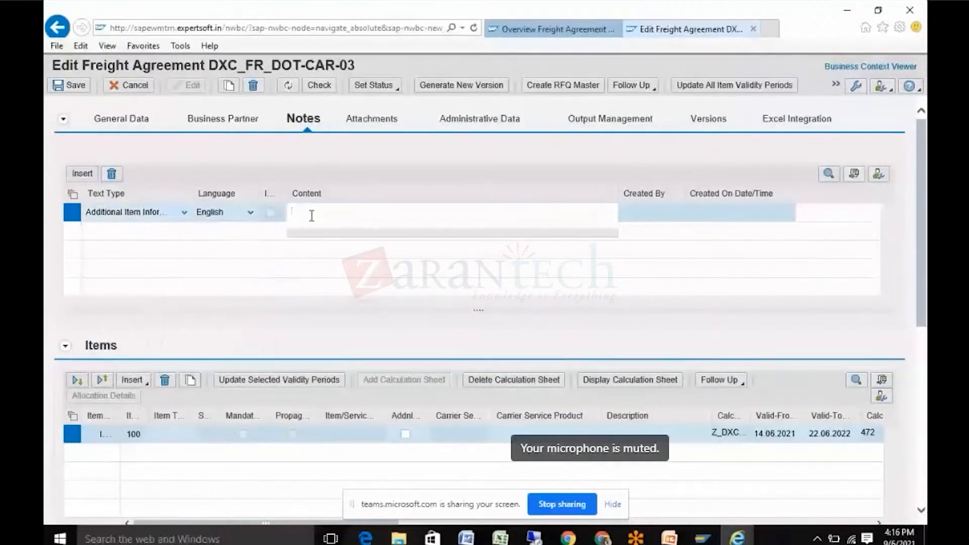
pyautogui.write('item is normal pr')
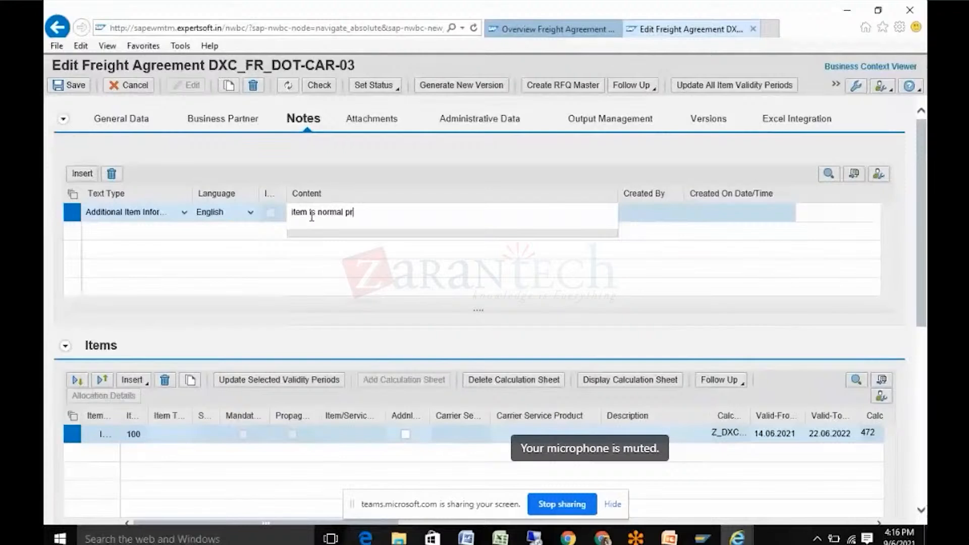
pyautogui.write('od')
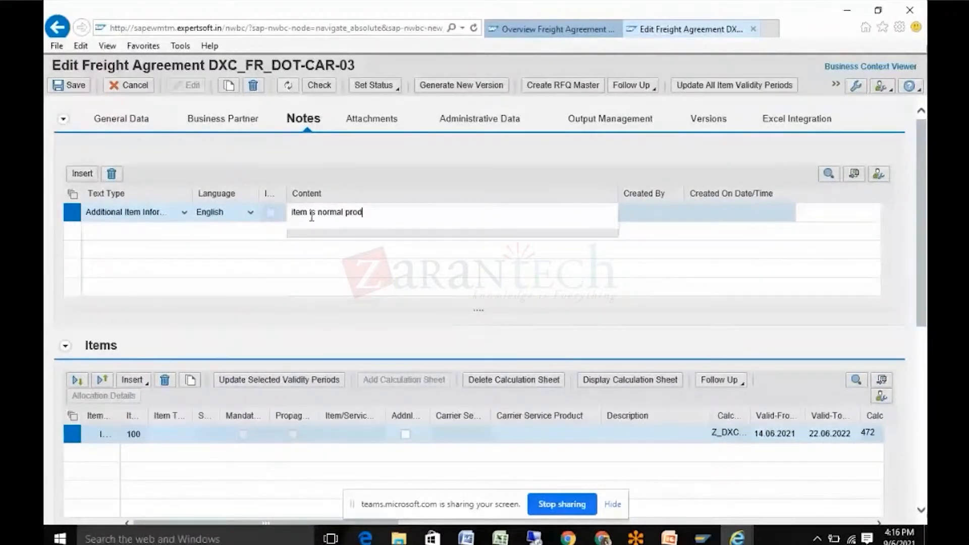
pyautogui.write('uct')
pyautogui.press('Return')
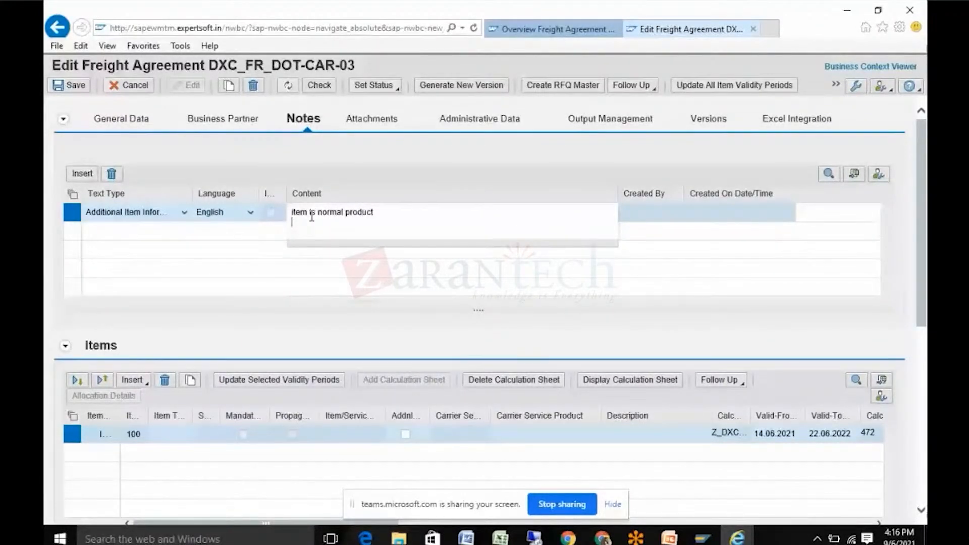
pyautogui.hotkey('ctrl', 's')
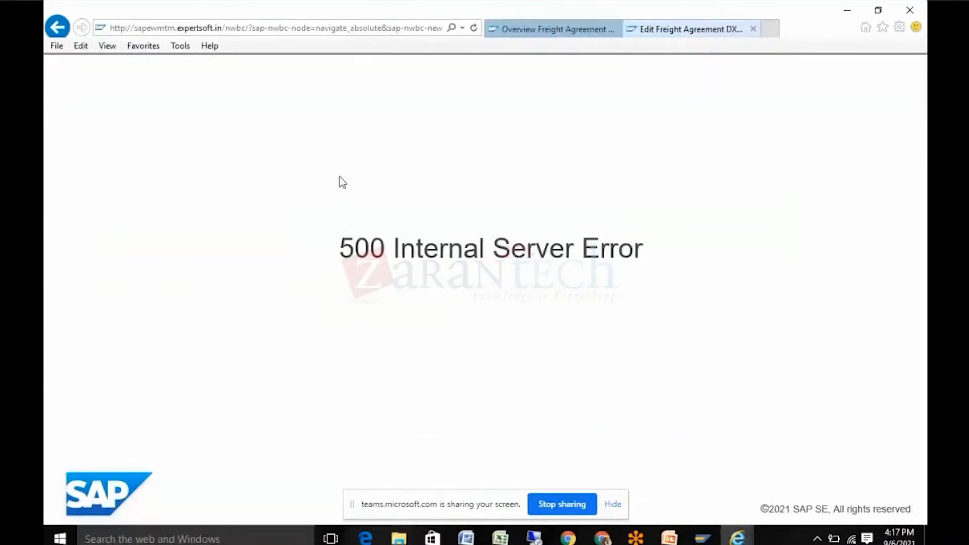
# - Reload the agreement page, close it, and reopen DXC_FR_DOT-CAR-03 from the list of all freight agreements
pyautogui.click(301, 26)
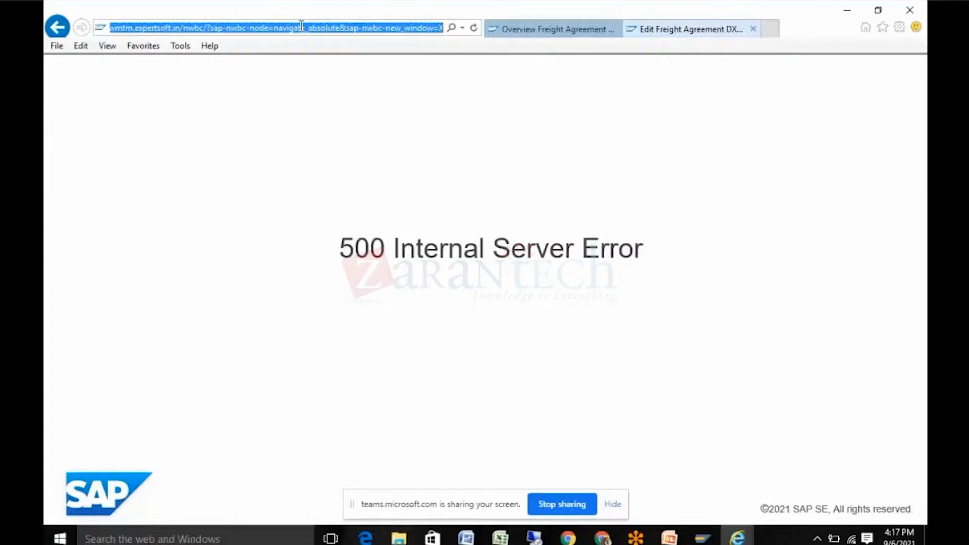
pyautogui.press('Return')
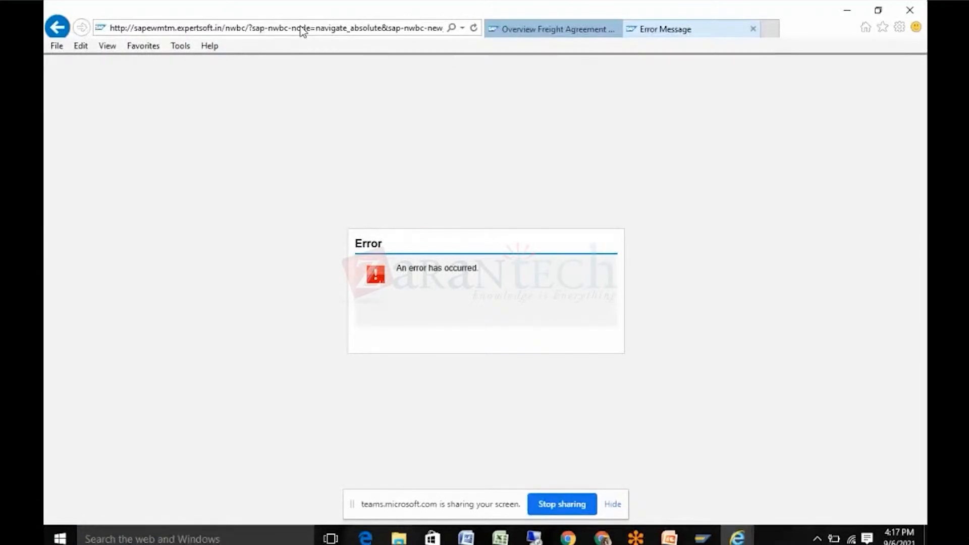
pyautogui.click(752, 31)
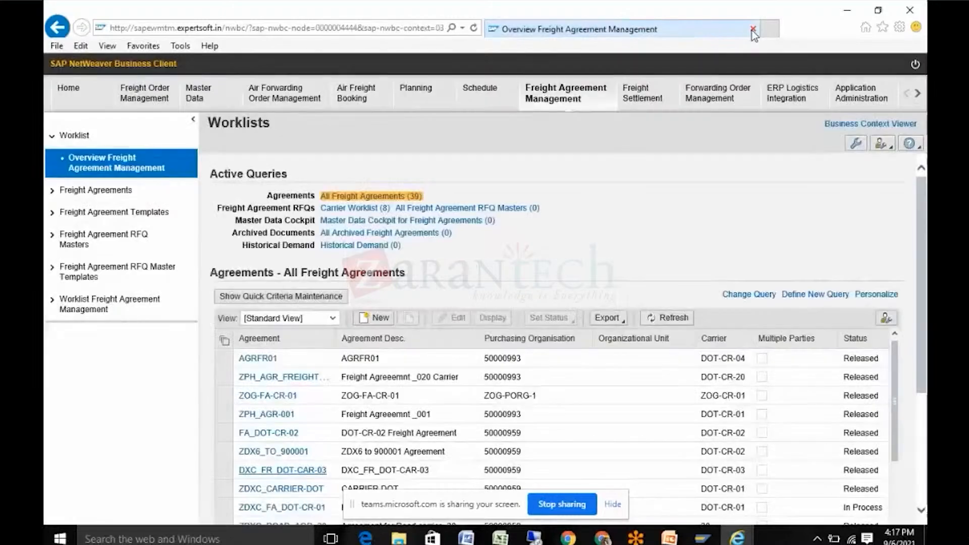
pyautogui.click(277, 471)
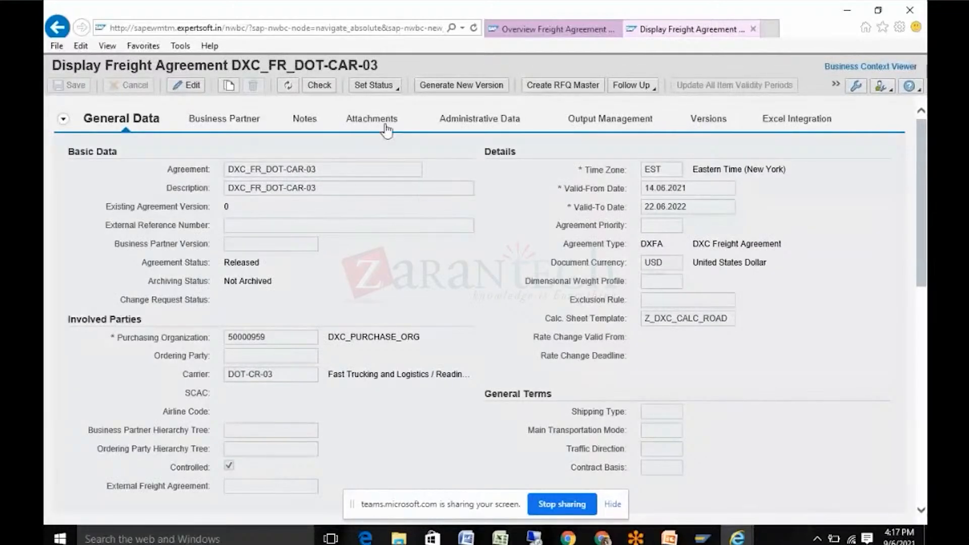
# - View the agreement's administrative data and select the unprocessed External Communication output in its output management
pyautogui.click(495, 129)
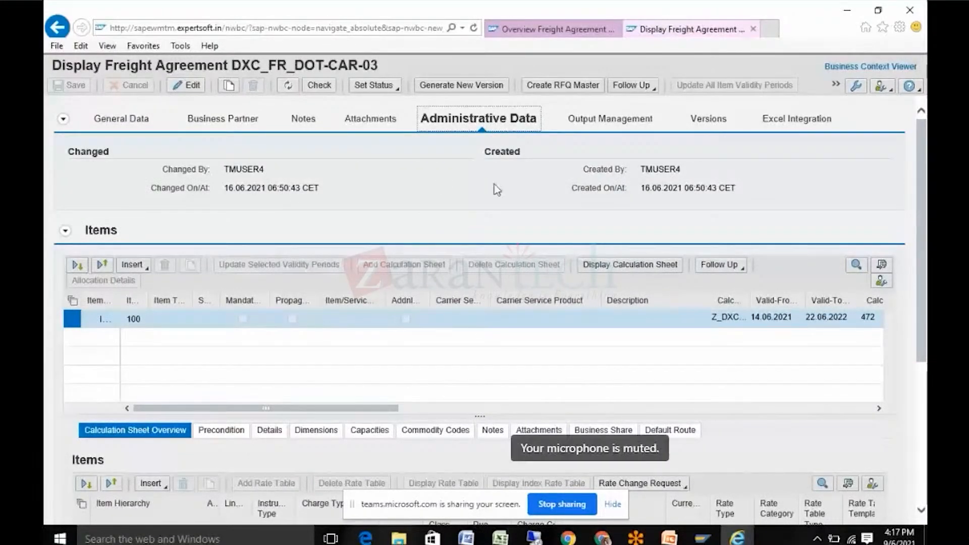
pyautogui.click(589, 125)
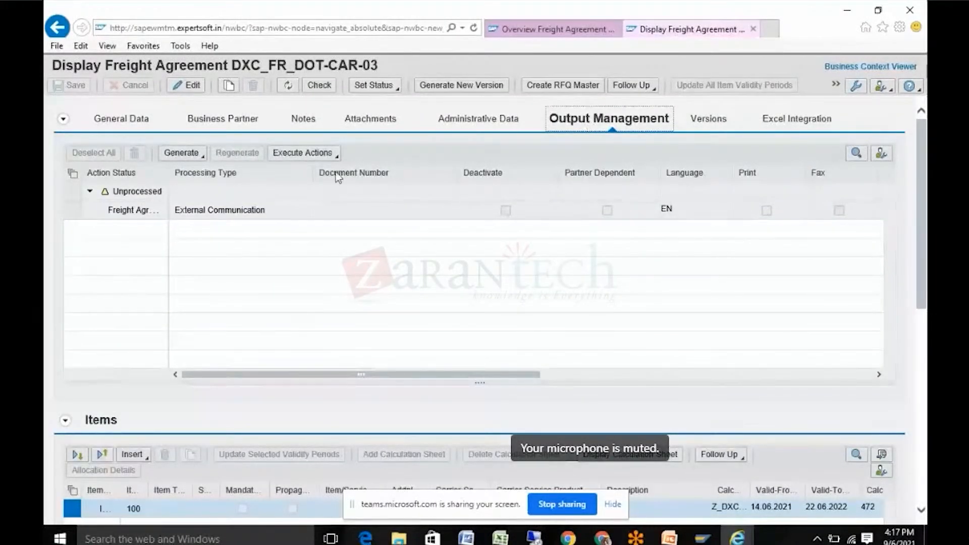
pyautogui.click(76, 211)
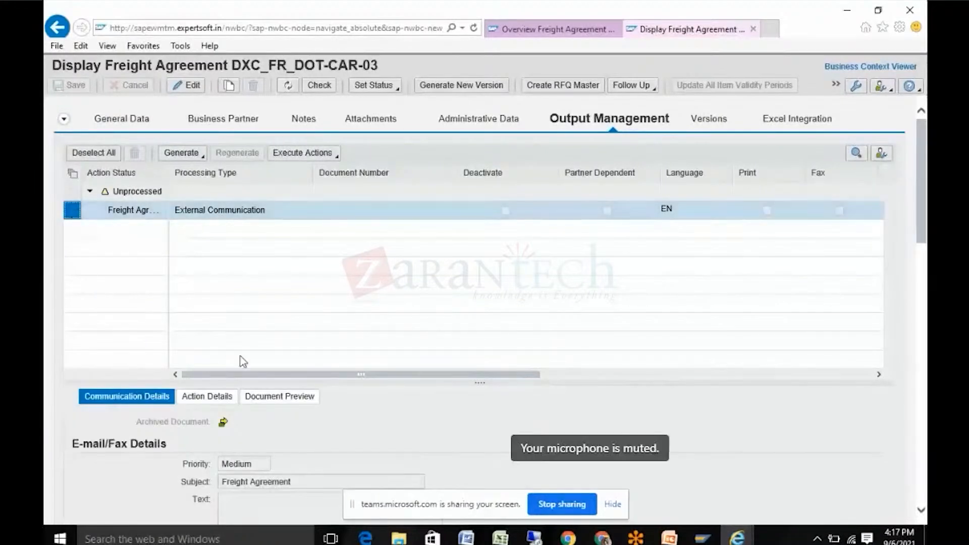
# - Preview the selected output's freight agreement document and examine the remaining columns of the output list
pyautogui.click(292, 399)
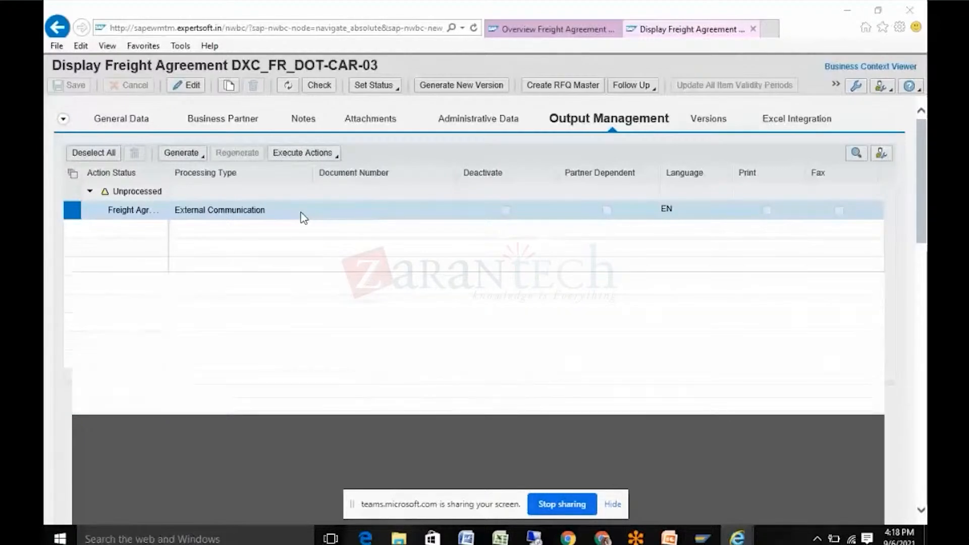
pyautogui.scroll(-3, 303, 218)
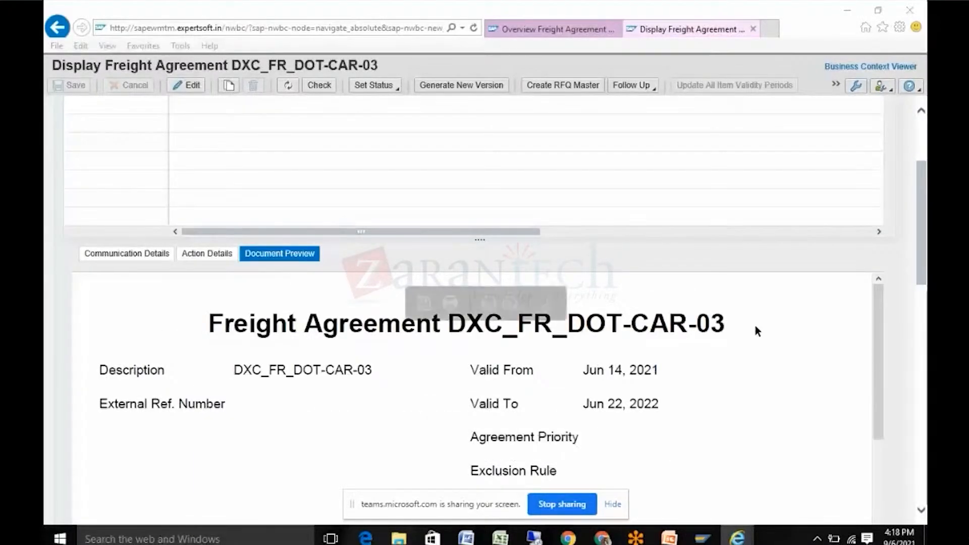
pyautogui.click(923, 261)
pyautogui.moveTo(924, 261); pyautogui.dragTo(876, 200)
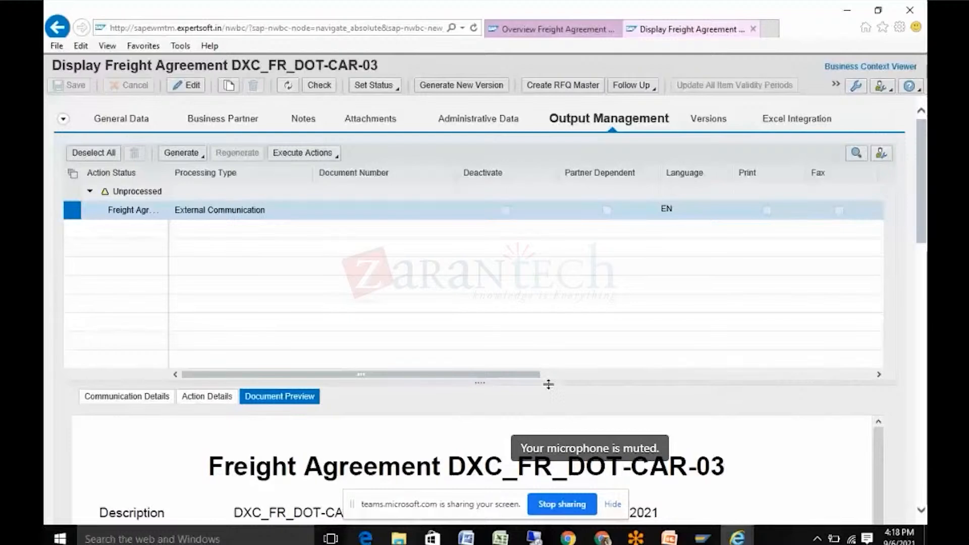
pyautogui.click(522, 374)
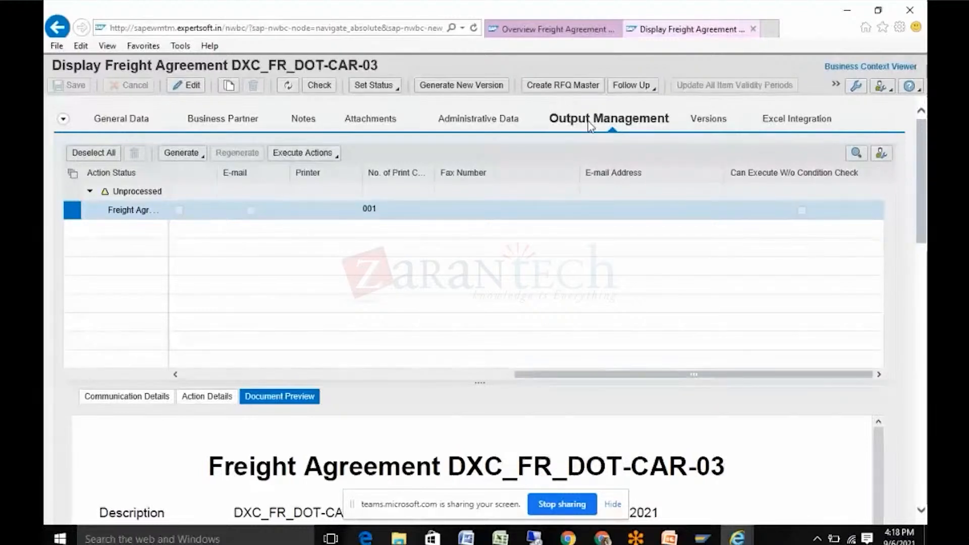
# - Review the selected output's action details and its communication details
pyautogui.click(213, 399)
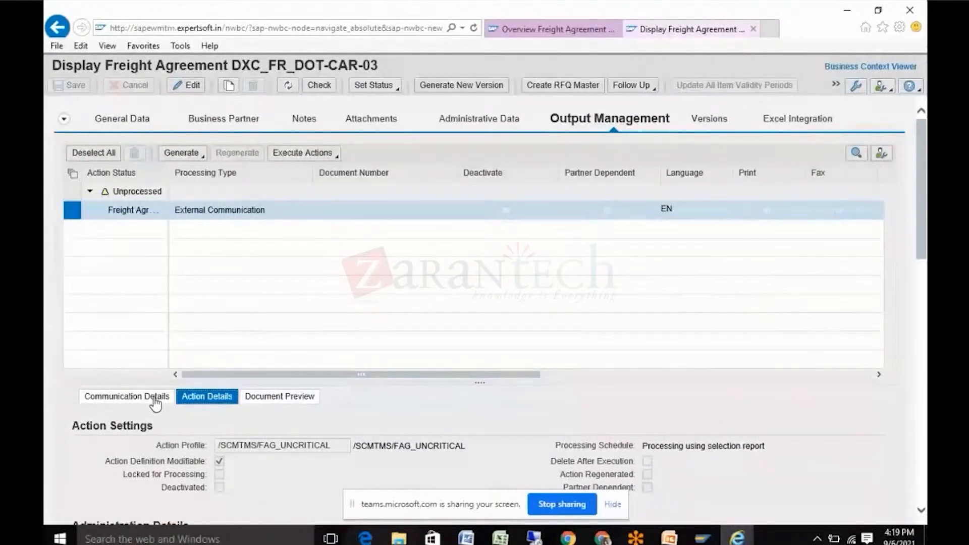
pyautogui.click(155, 399)
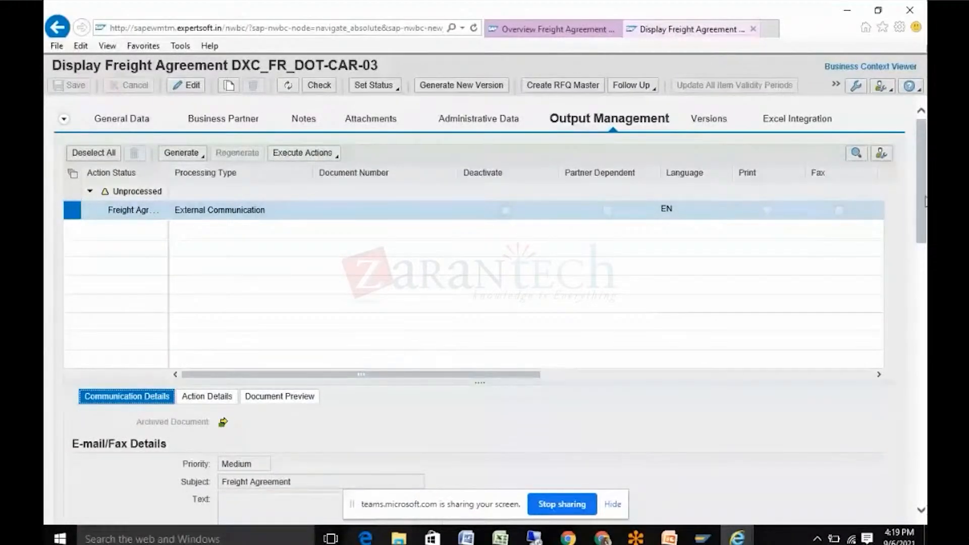
pyautogui.moveTo(925, 202); pyautogui.dragTo(926, 302)
pyautogui.scroll(7, 745, 144)
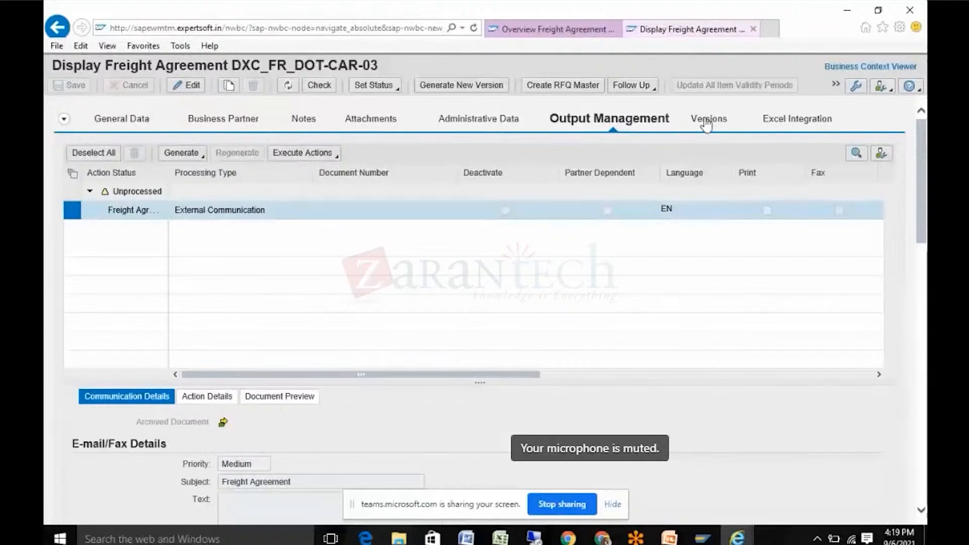
# - Review the agreement's versions and its Excel integration options
pyautogui.click(707, 122)
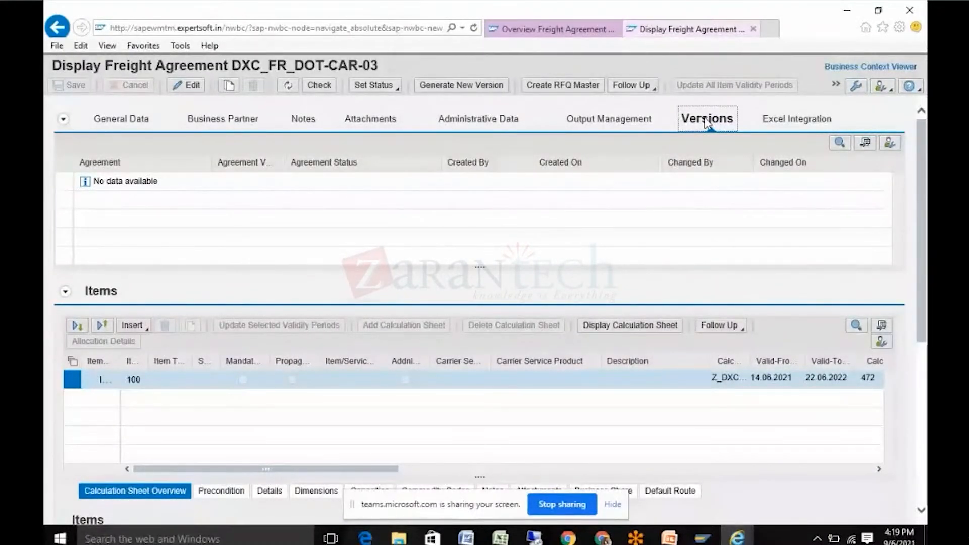
pyautogui.click(773, 123)
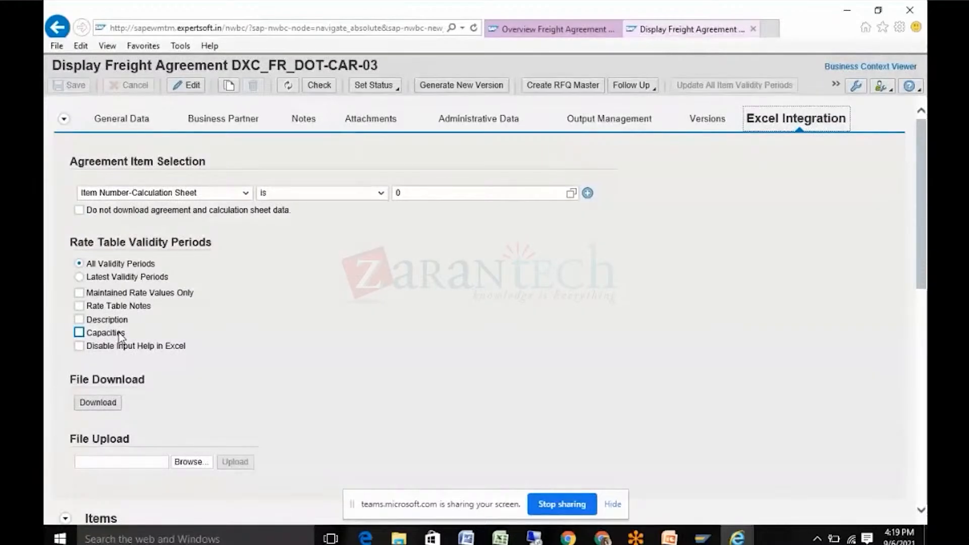
# - Review the agreement's status options, follow-up documents and Rate Change Request actions, and return to its general data
pyautogui.click(187, 92)
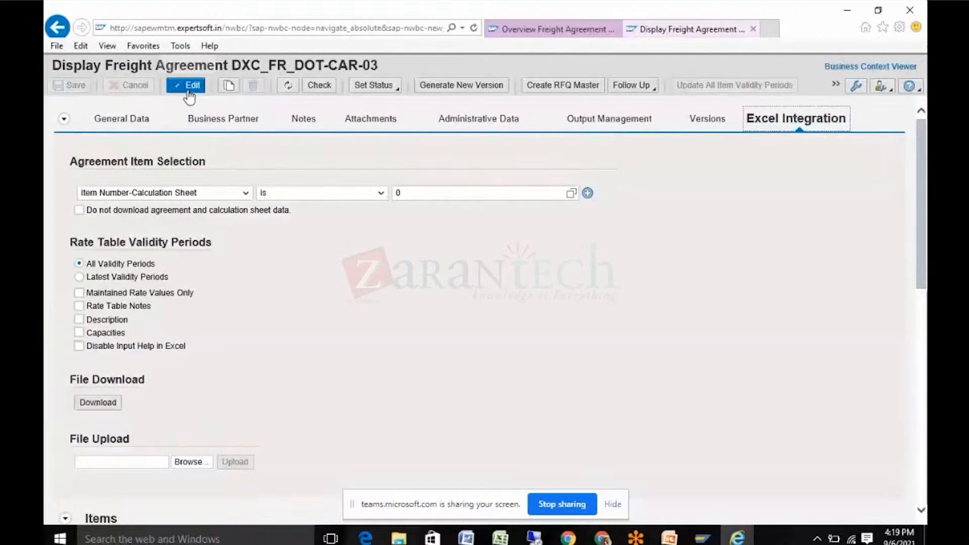
pyautogui.click(399, 88)
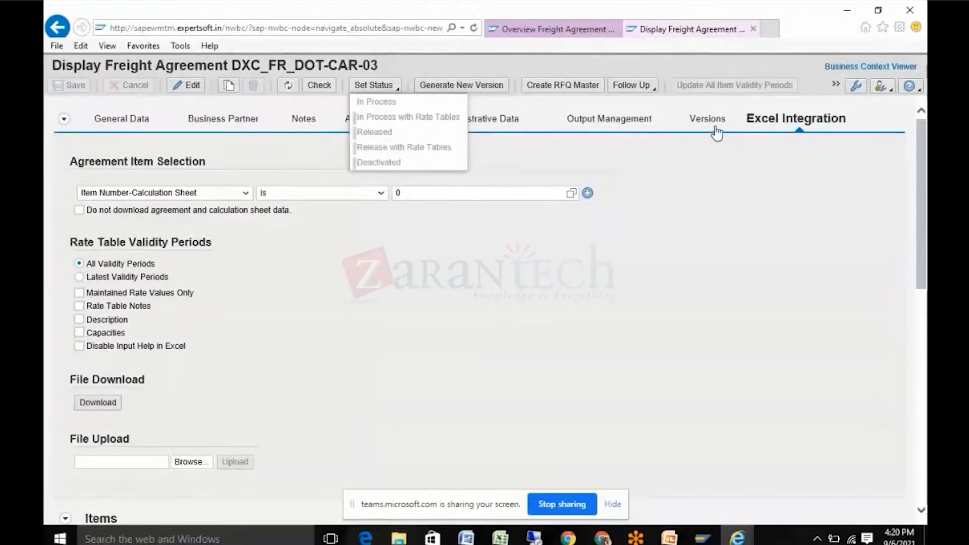
pyautogui.click(655, 92)
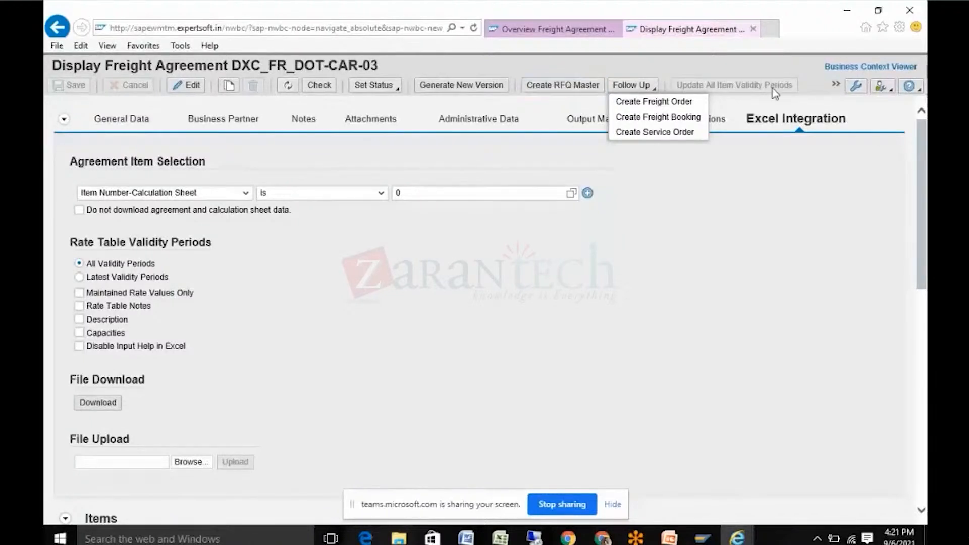
pyautogui.click(836, 88)
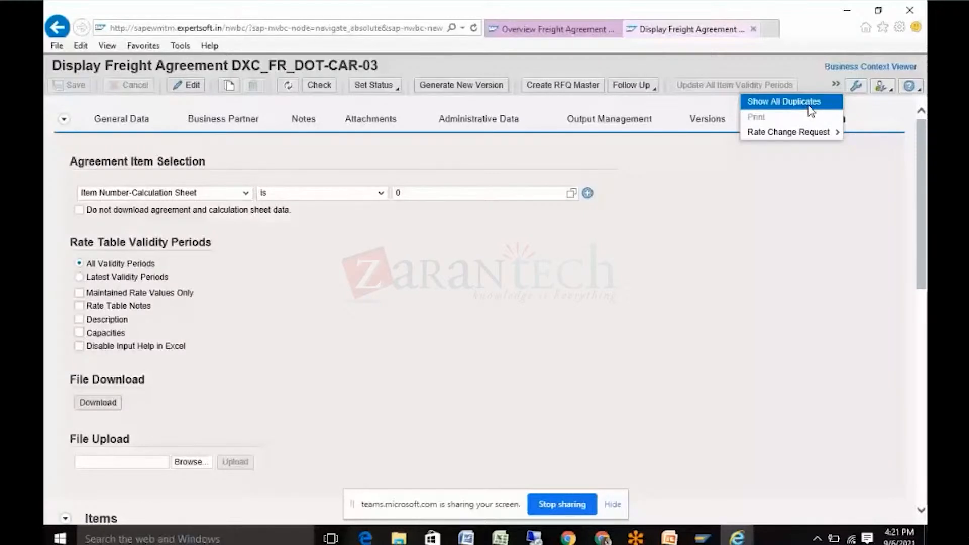
pyautogui.moveTo(785, 137)
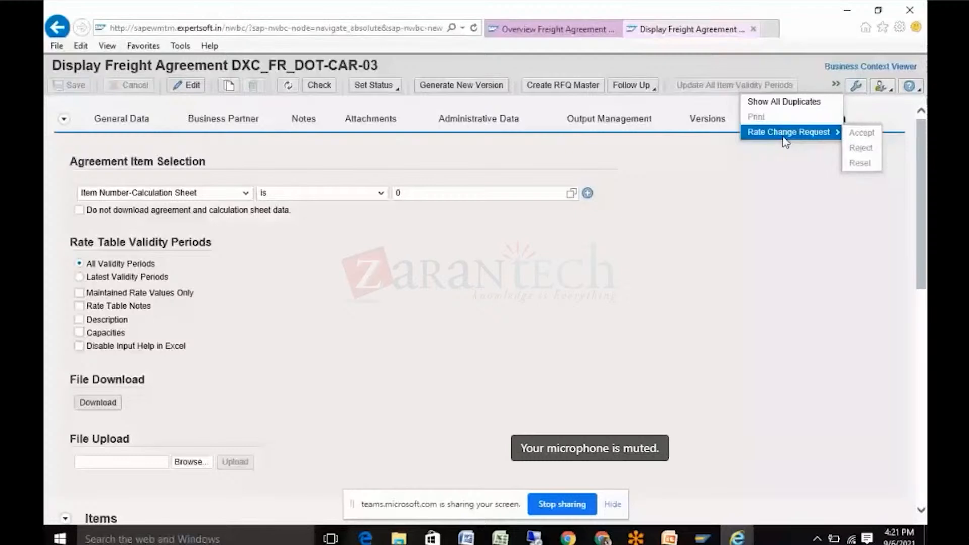
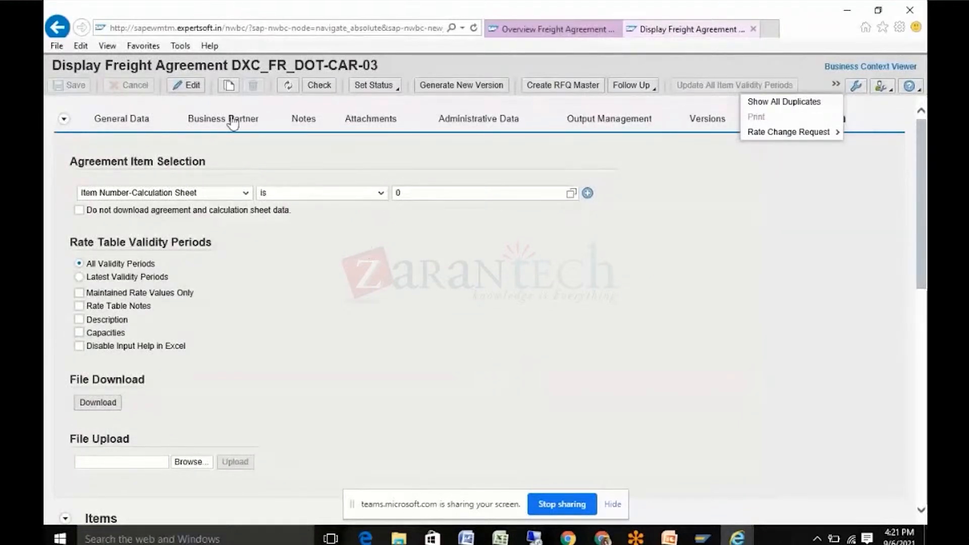
pyautogui.click(131, 121)
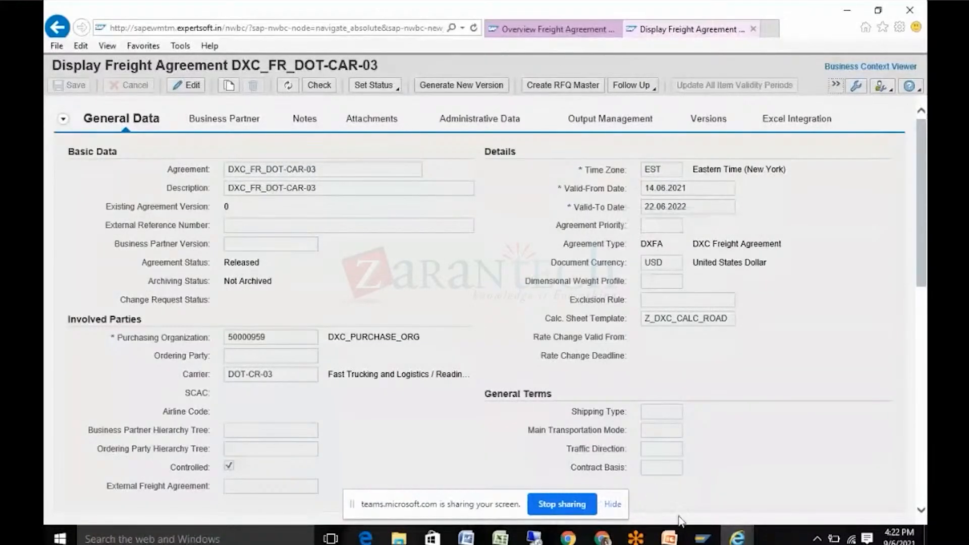
# - Switch to the SAP Easy Access window and open the SAP Reference IMG through transaction SPRO
pyautogui.moveTo(696, 532)
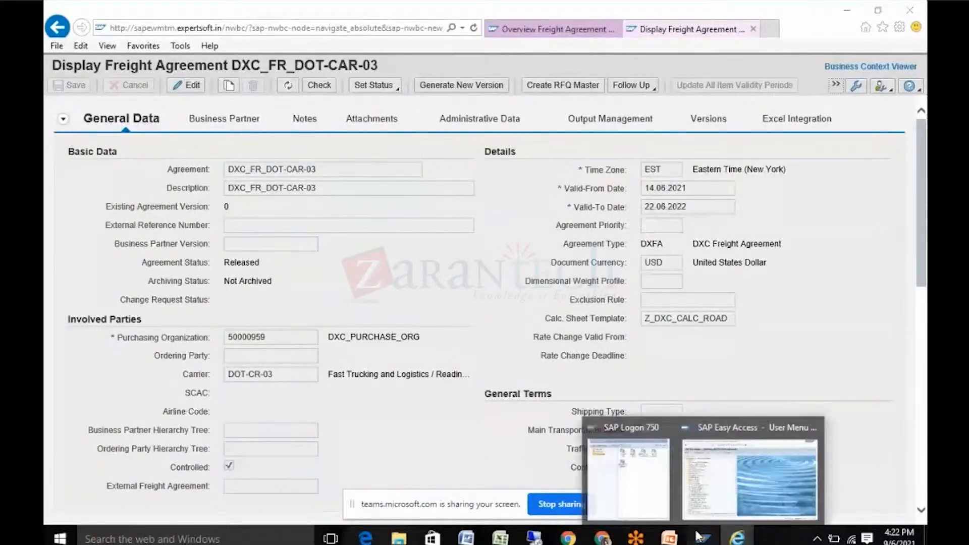
pyautogui.click(725, 485)
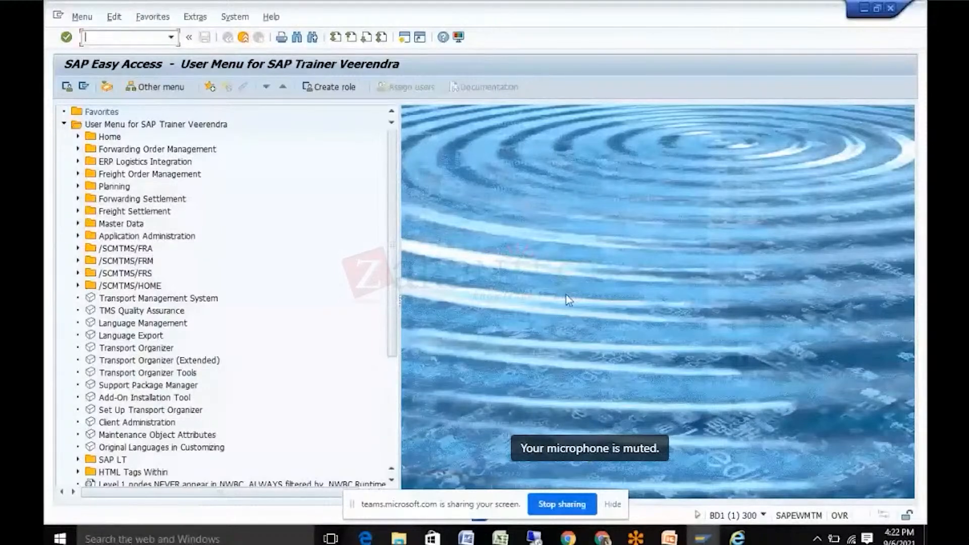
pyautogui.write('spro')
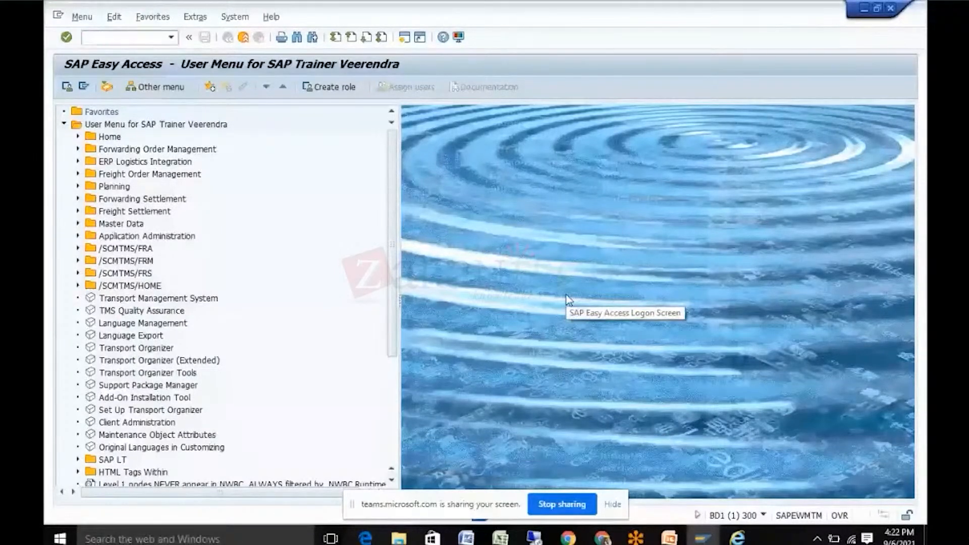
pyautogui.press('Return')
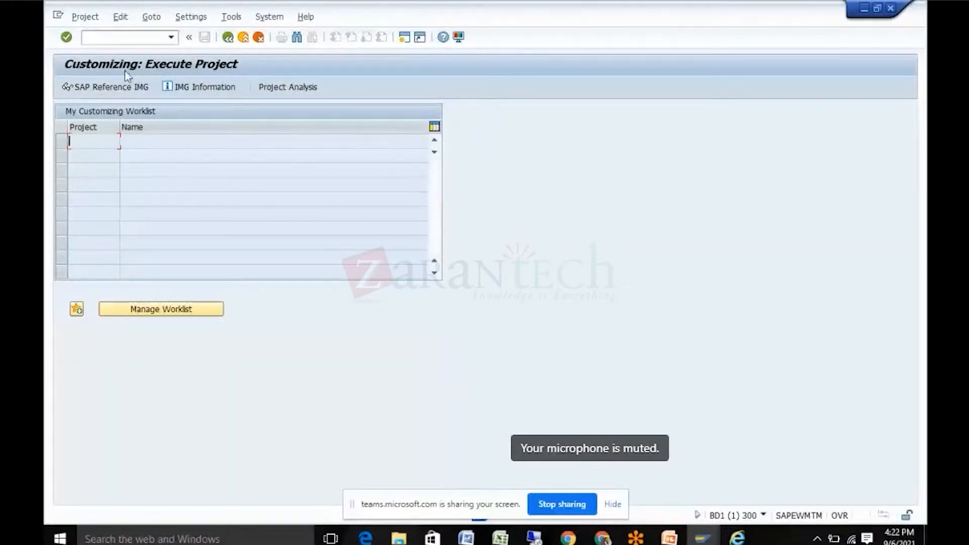
pyautogui.click(104, 90)
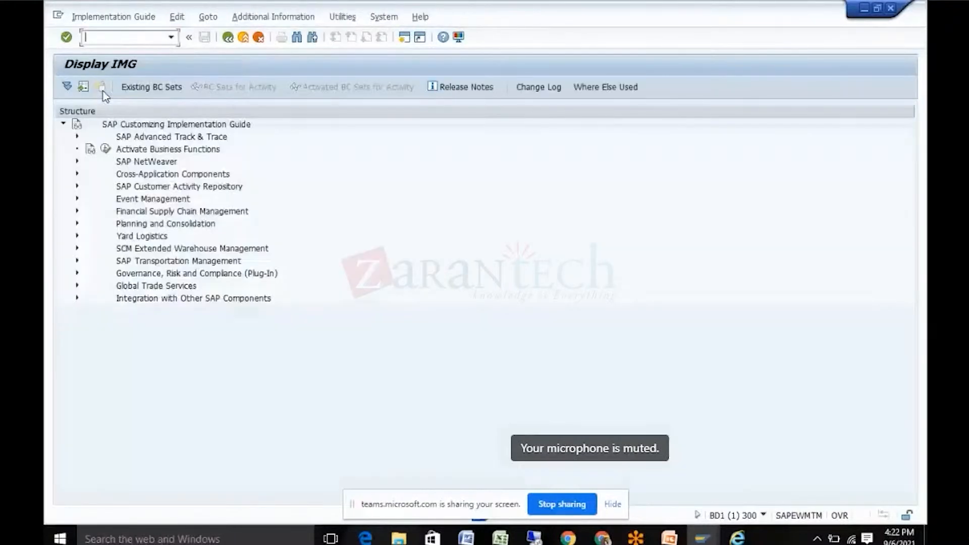
# - Expand the IMG structure through SAP Transportation Management, Transportation Management and Master Data to Agreements and Service Products
pyautogui.click(77, 260)
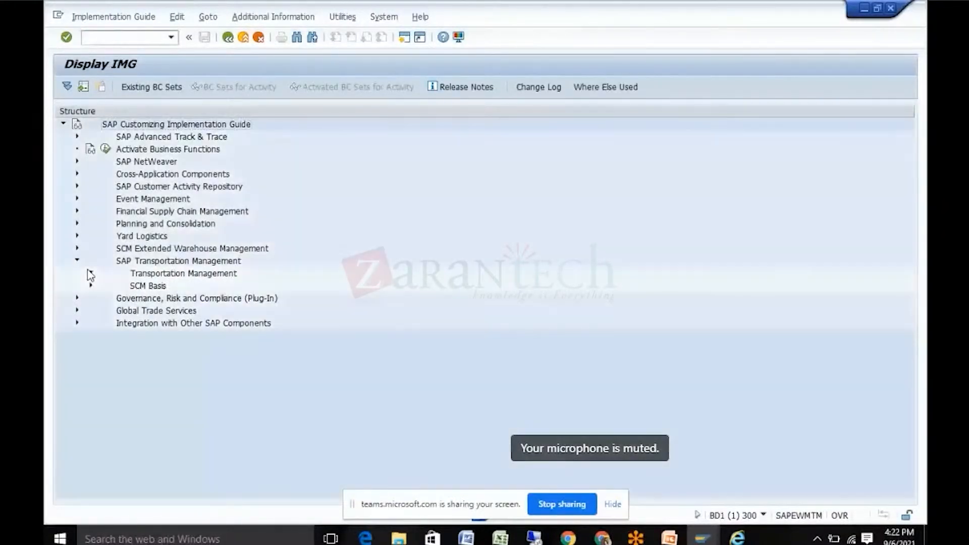
pyautogui.click(91, 274)
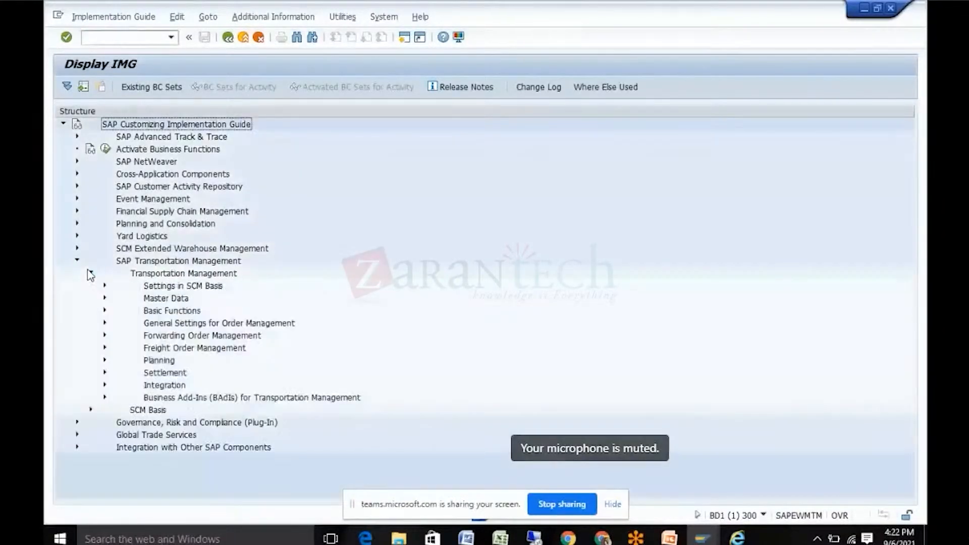
pyautogui.click(104, 298)
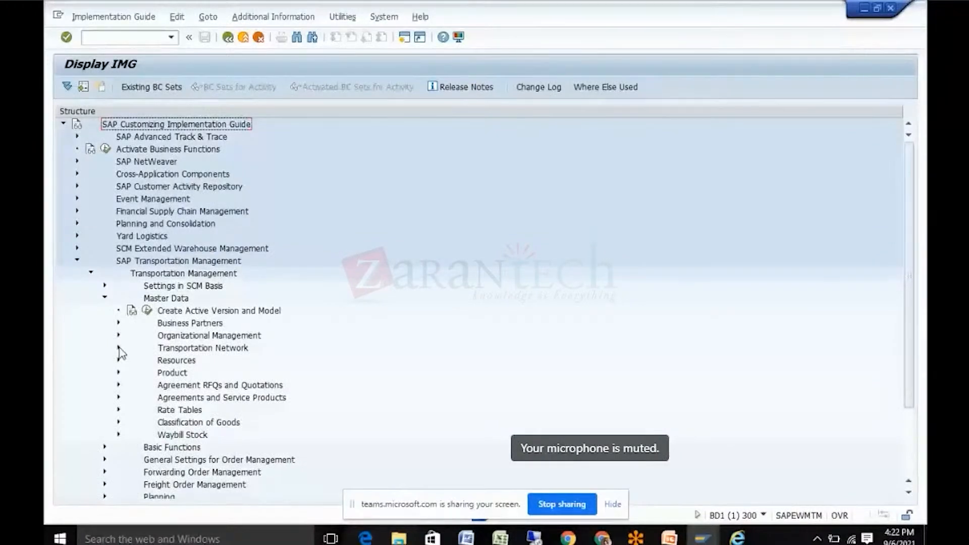
pyautogui.click(119, 398)
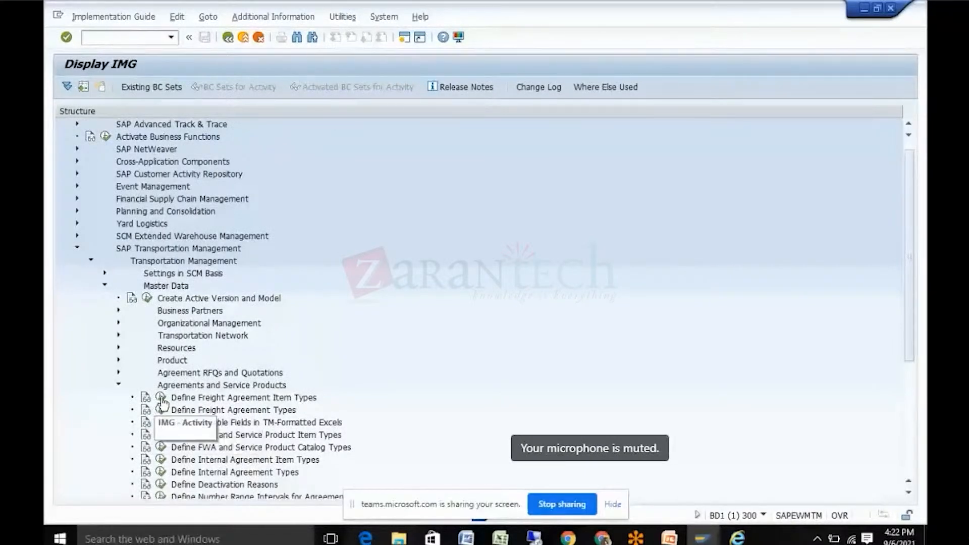
# - Switch to the freight agreement in Internet Explorer and examine item 100 in its Items section
pyautogui.click(602, 539)
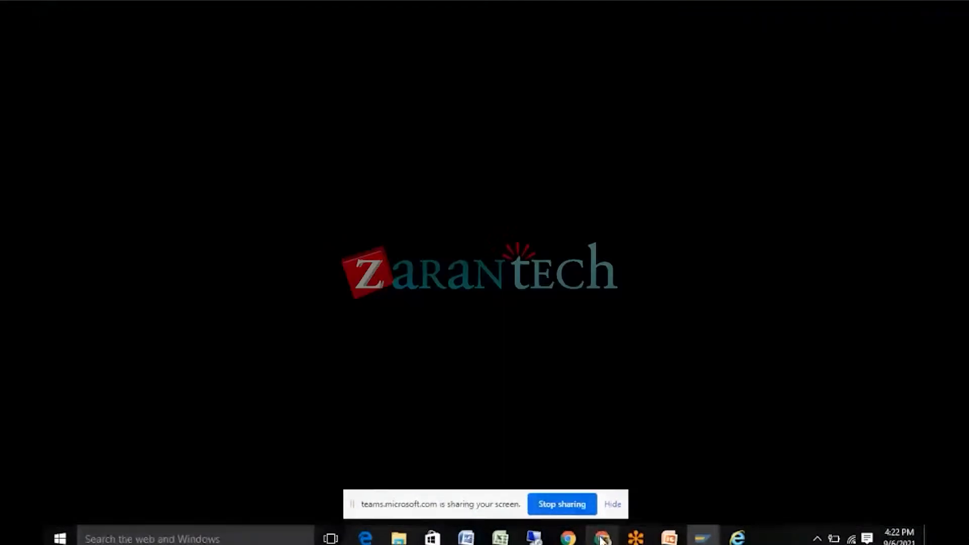
pyautogui.click(602, 539)
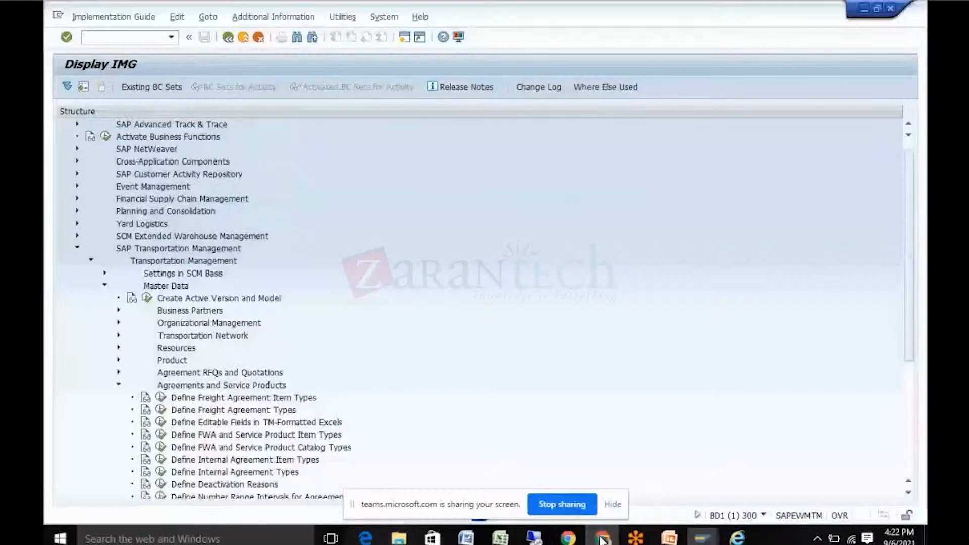
pyautogui.moveTo(702, 538)
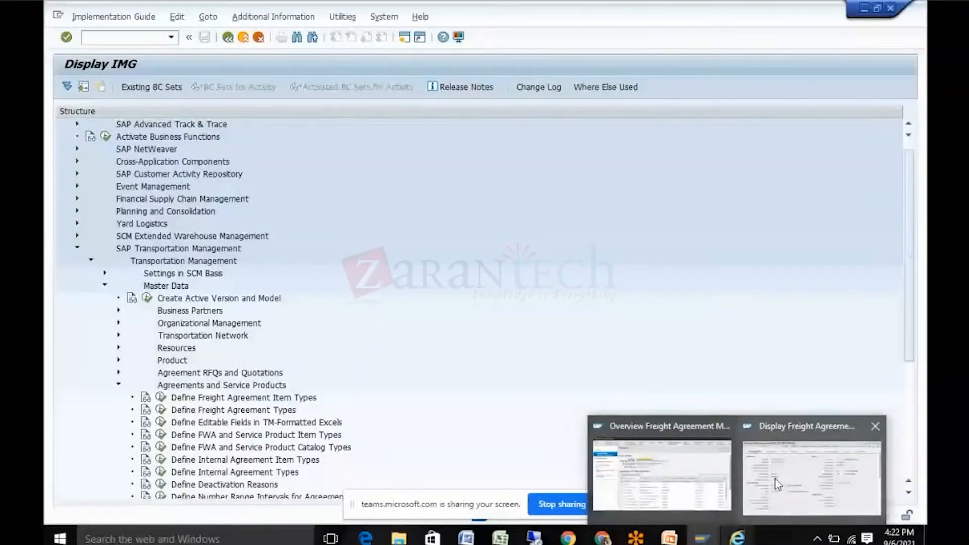
pyautogui.click(777, 483)
pyautogui.scroll(-7, 913, 341)
pyautogui.click(174, 275)
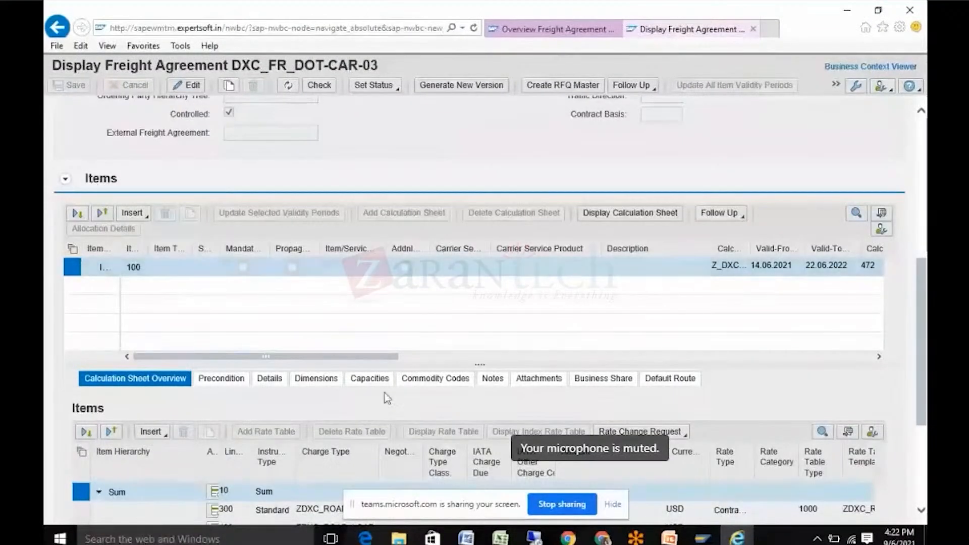
# - Switch back to the IMG, open Define Freight Agreement Item Types and view the details of item type FRA1
pyautogui.click(700, 539)
pyautogui.click(750, 477)
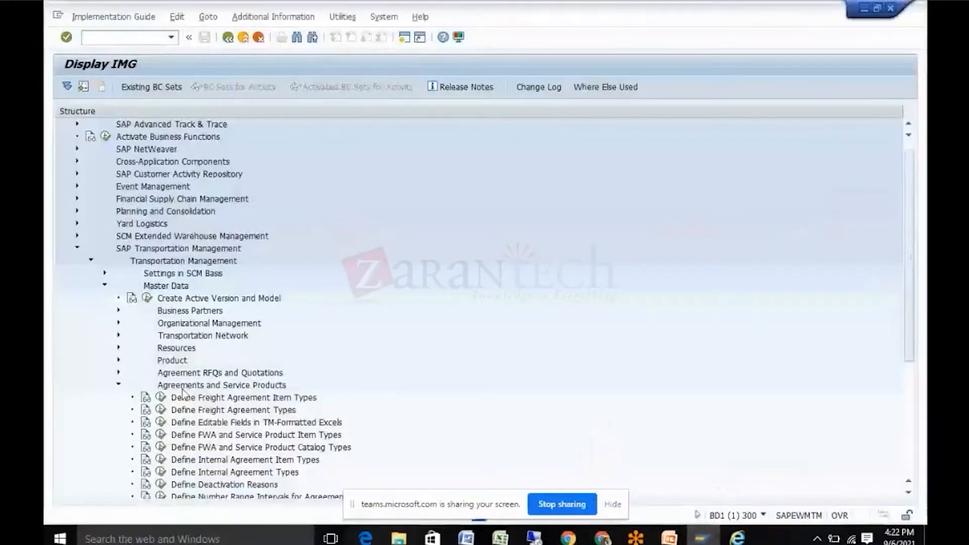
pyautogui.click(160, 398)
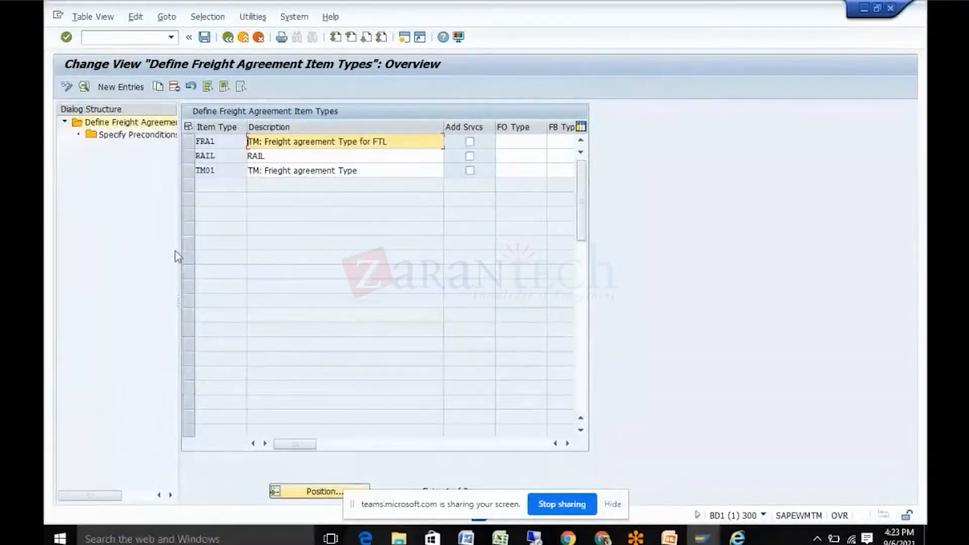
pyautogui.click(188, 141)
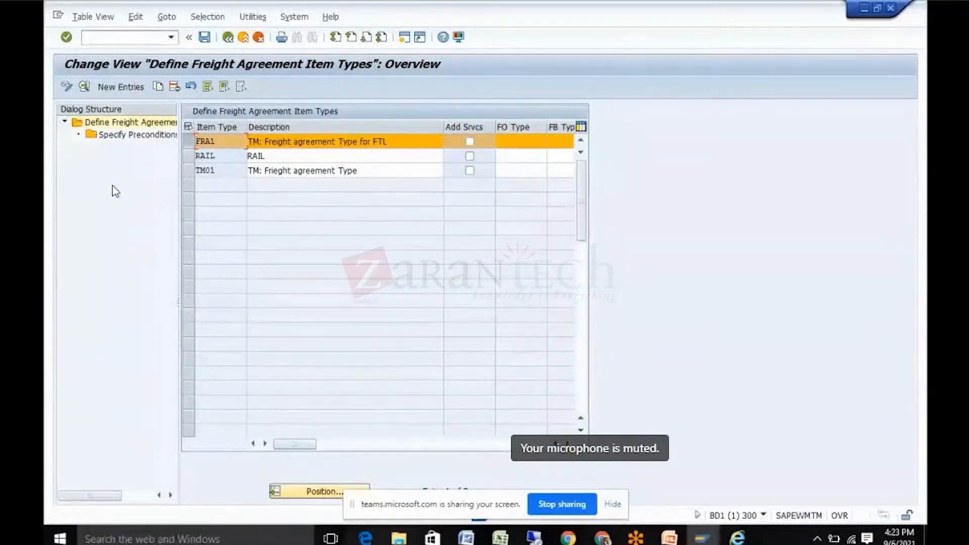
pyautogui.click(214, 154)
pyautogui.click(84, 87)
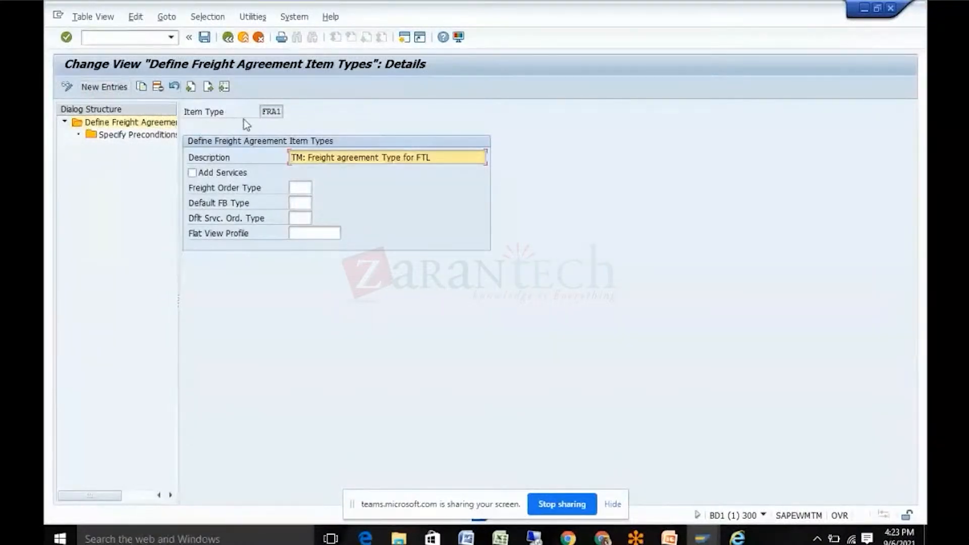
# - Return to the freight agreement in Internet Explorer and view the follow-up options for item 100
pyautogui.click(605, 539)
pyautogui.click(606, 539)
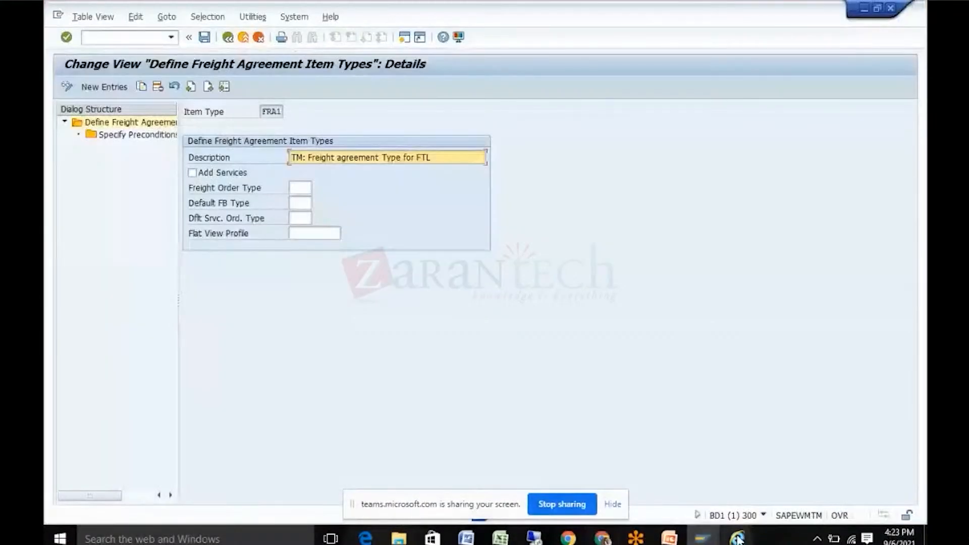
pyautogui.moveTo(702, 538)
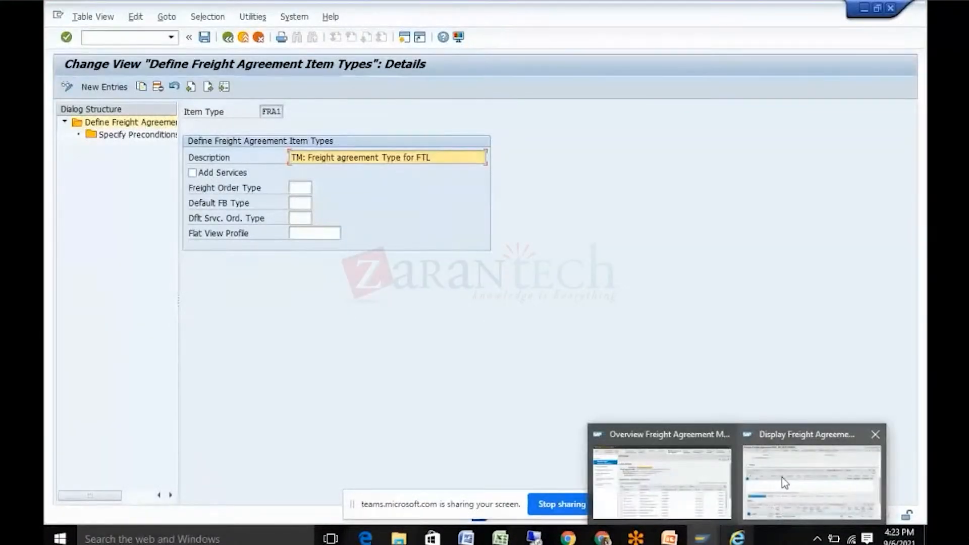
pyautogui.click(782, 477)
pyautogui.click(741, 216)
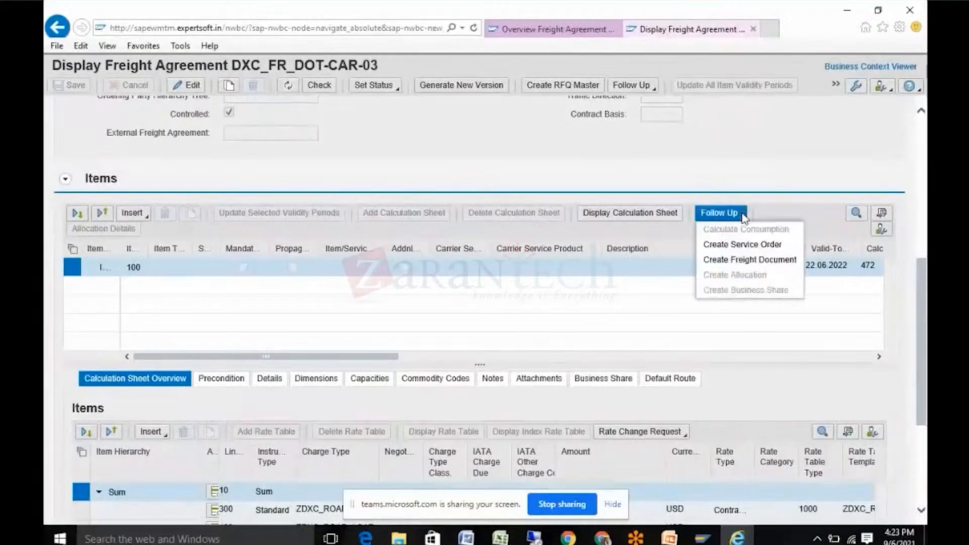
# - Switch back to item type FRA1 in SAP GUI, start a new entry under Specify Preconditions and view the selectable preconditions
pyautogui.click(701, 538)
pyautogui.click(759, 490)
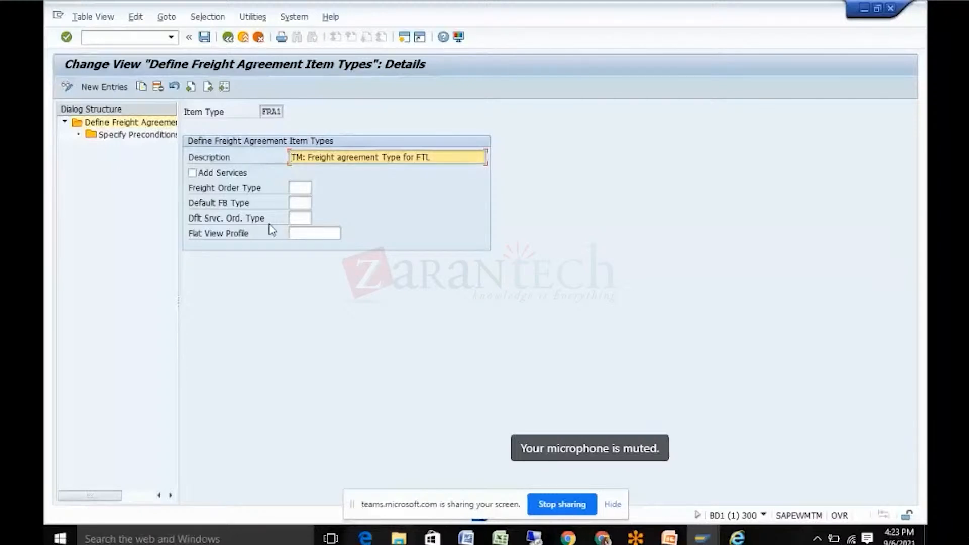
pyautogui.click(139, 139)
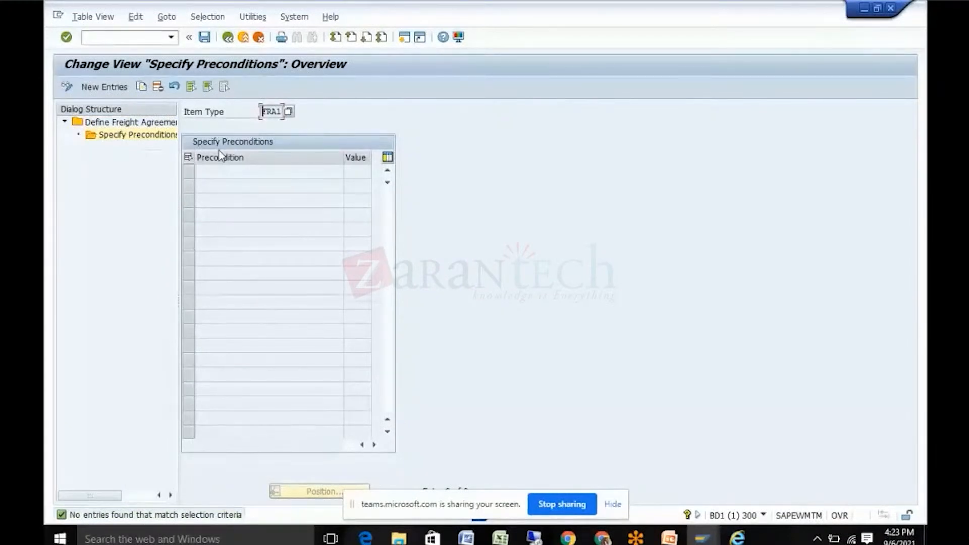
pyautogui.click(106, 88)
pyautogui.click(338, 171)
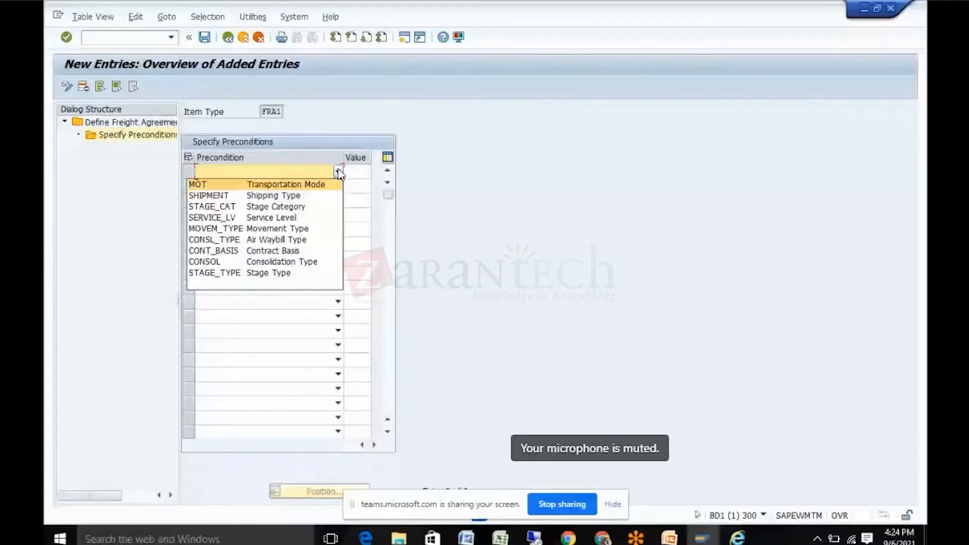
# - Leave the item type customizing without adding an entry and open Define Freight Agreement Types from the IMG
pyautogui.click(228, 37)
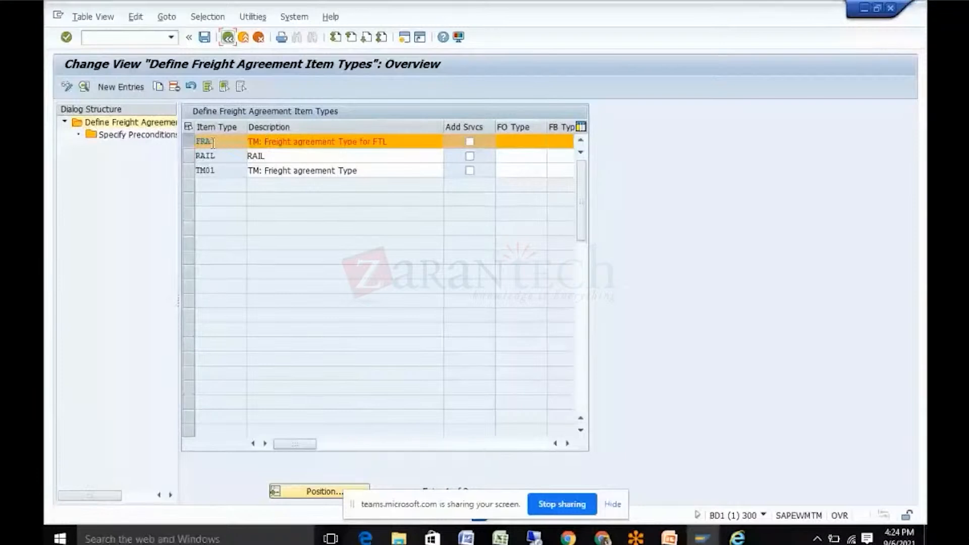
pyautogui.click(227, 40)
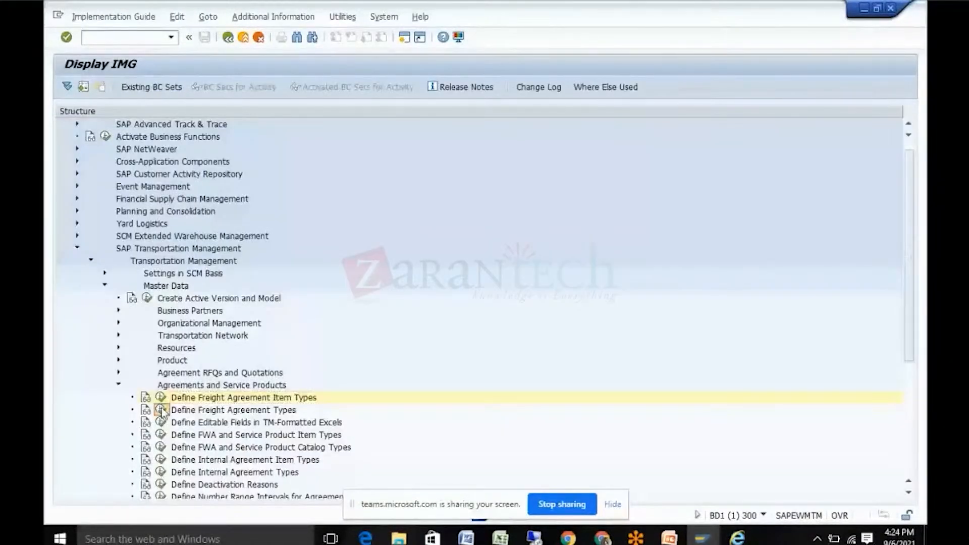
pyautogui.click(161, 409)
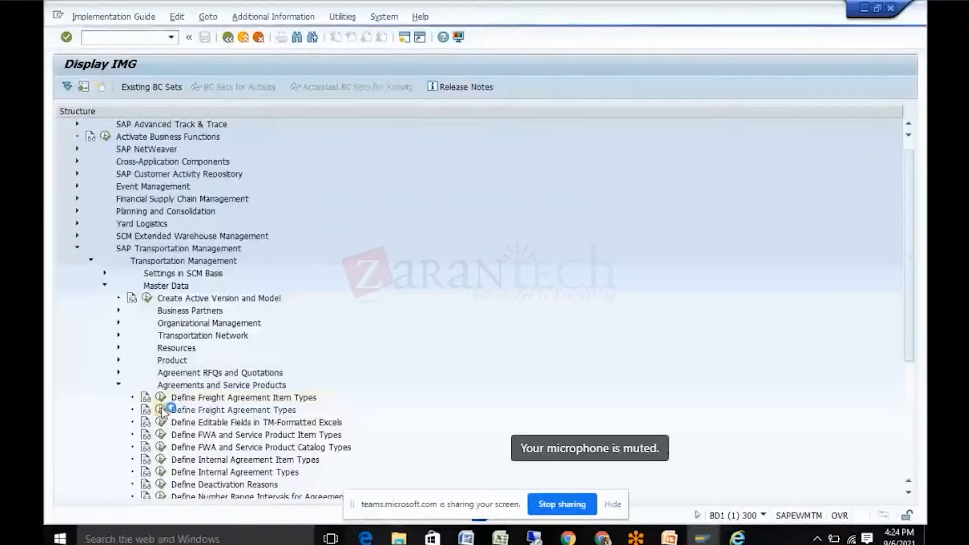
# - Switch to freight agreement DXC_FR_DOT-CAR-03 in Internet Explorer and check its agreement type in the general data
pyautogui.moveTo(607, 540)
pyautogui.moveTo(744, 542)
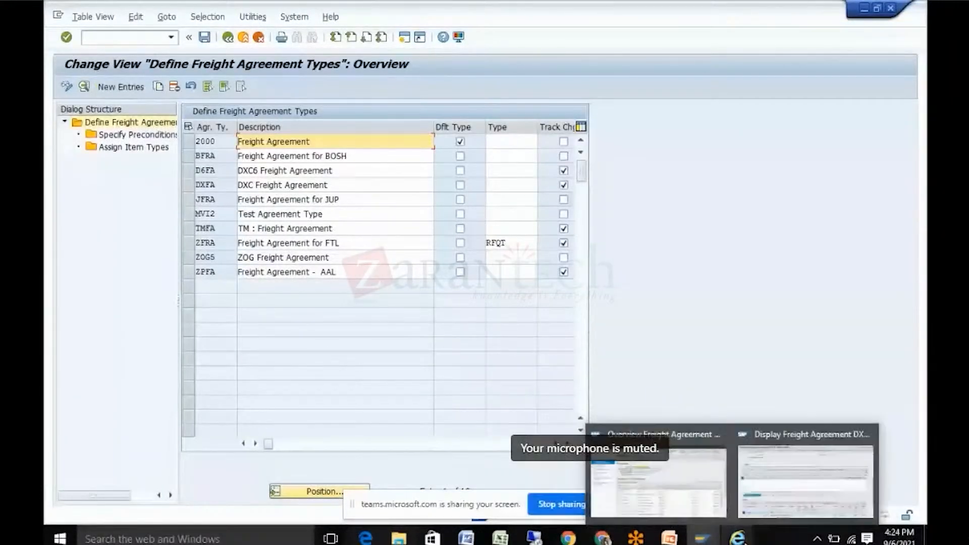
pyautogui.click(780, 483)
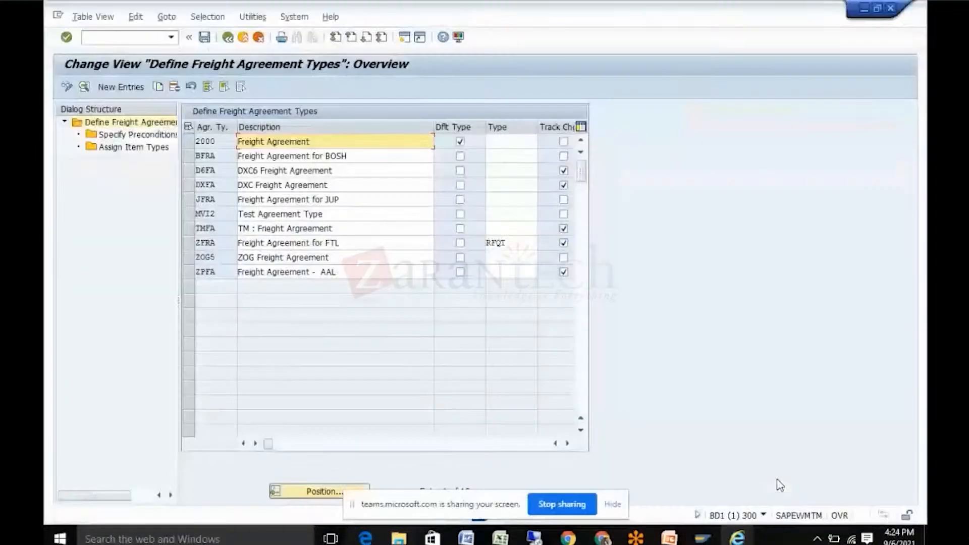
pyautogui.scroll(5, 916, 336)
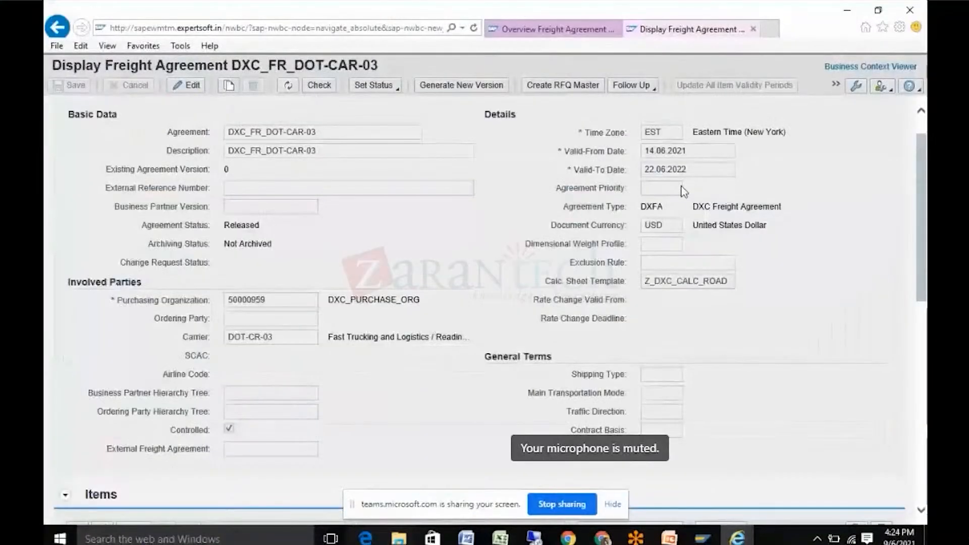
# - Return to Define Freight Agreement Types in SAP GUI and open the details of agreement type DXFA
pyautogui.moveTo(703, 539)
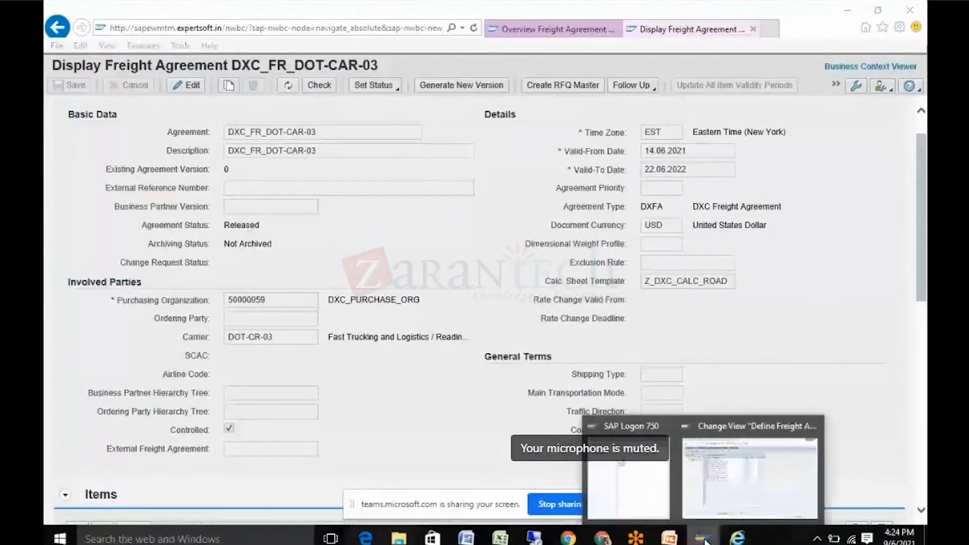
pyautogui.click(733, 500)
pyautogui.click(207, 188)
pyautogui.doubleClick(207, 188)
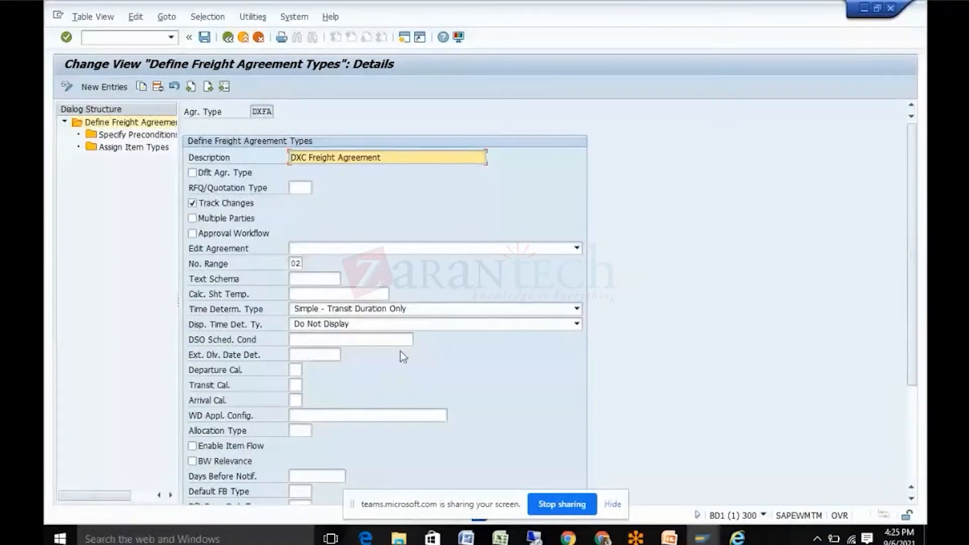
# - Look at the Create RFQ Master function on the freight agreement in Internet Explorer, and return to the DXFA details in SAP GUI
pyautogui.moveTo(703, 538)
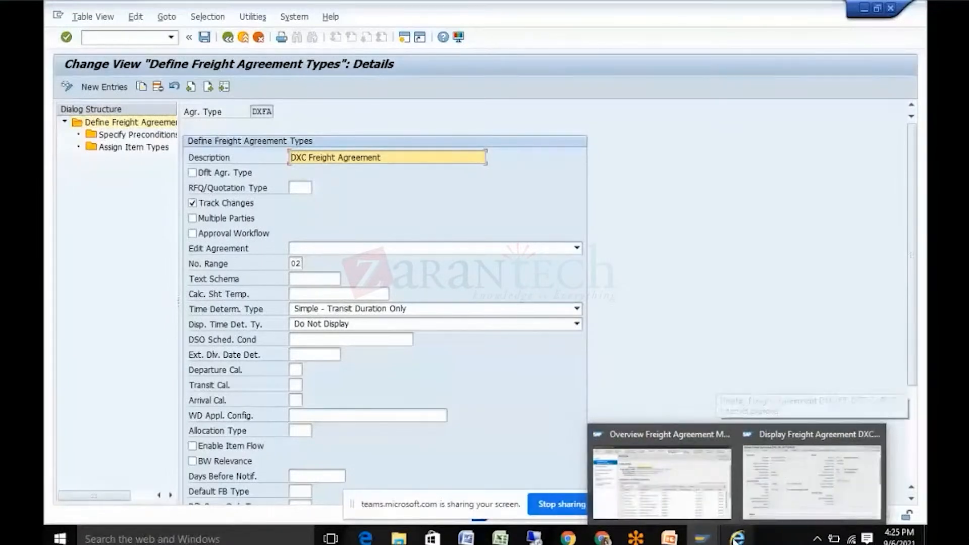
pyautogui.click(764, 506)
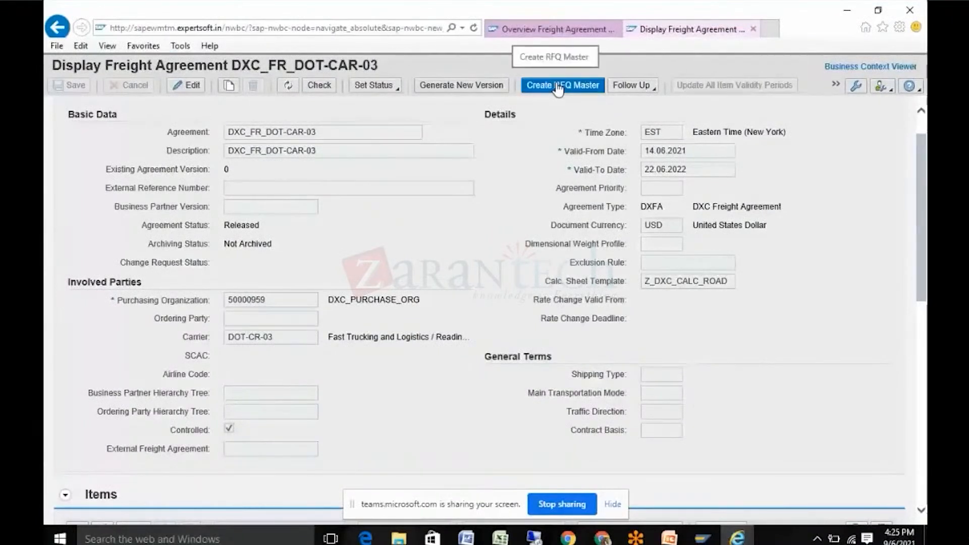
pyautogui.click(847, 5)
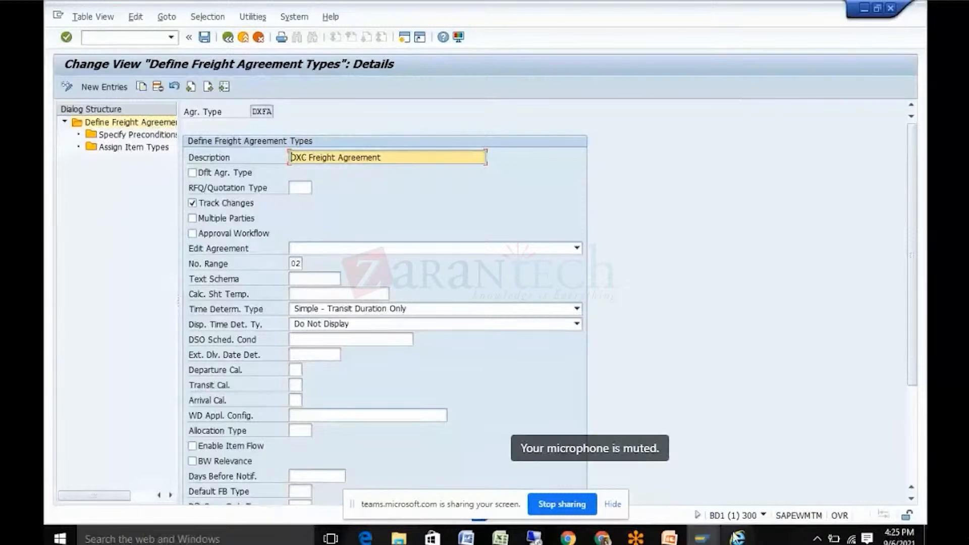
# - Compare the freight agreement's general data and calculation sheet template in Internet Explorer with the DXFA settings in SAP GUI
pyautogui.moveTo(737, 538)
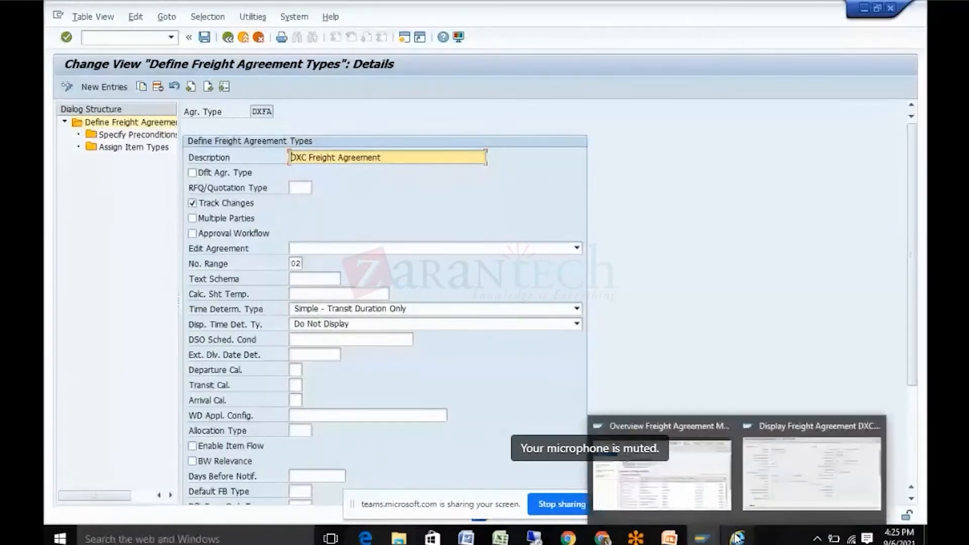
pyautogui.click(807, 502)
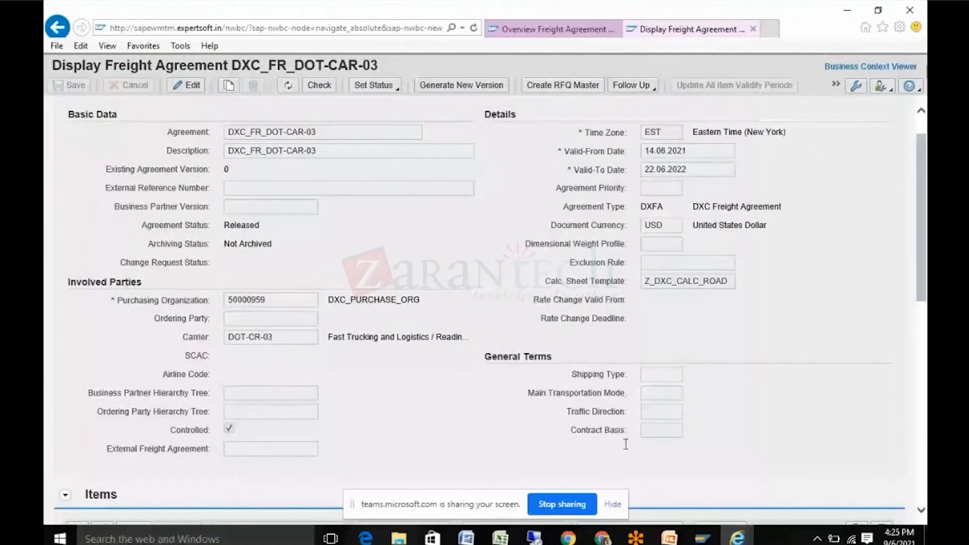
pyautogui.click(701, 538)
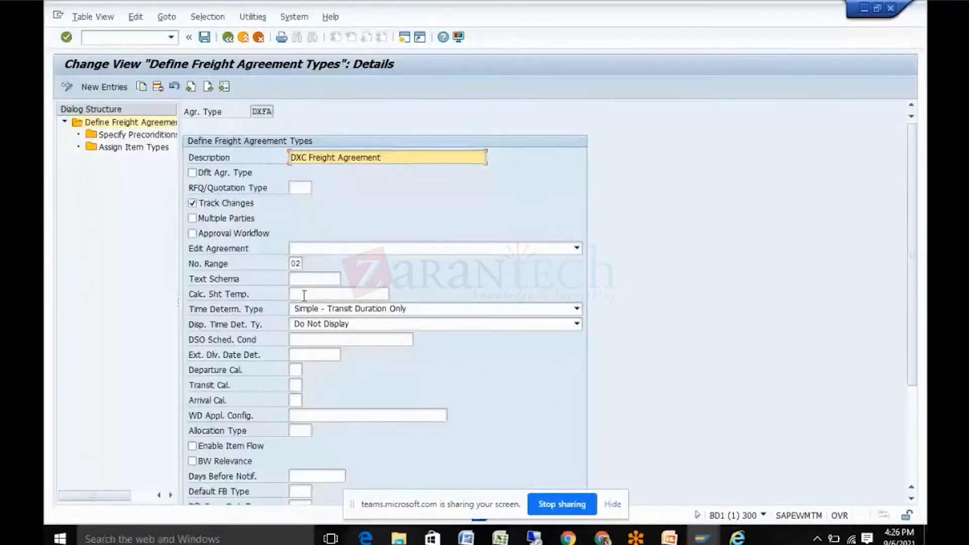
pyautogui.moveTo(730, 539)
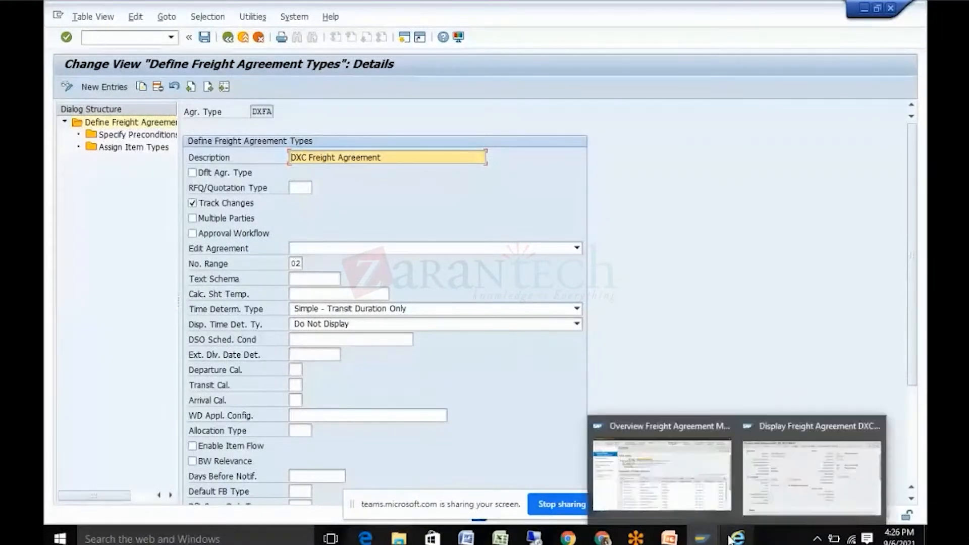
pyautogui.click(795, 470)
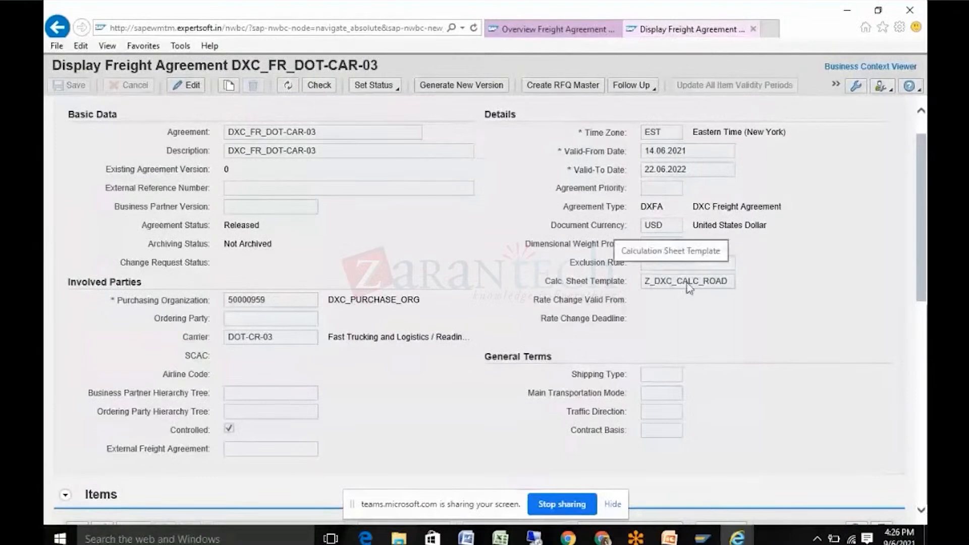
pyautogui.click(842, 7)
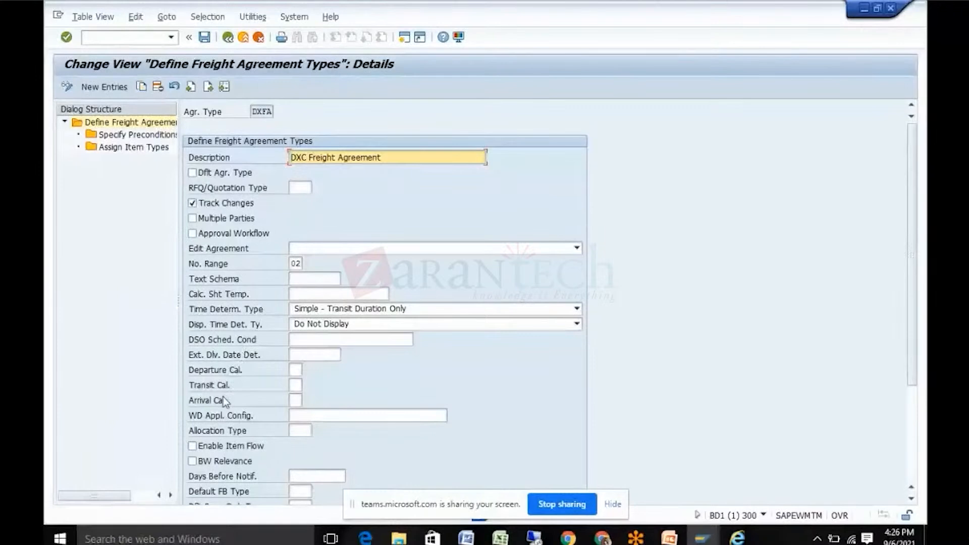
# - Switch to the freight agreement in Internet Explorer and review the columns of item 100, including time determination, transit and duration
pyautogui.moveTo(702, 538)
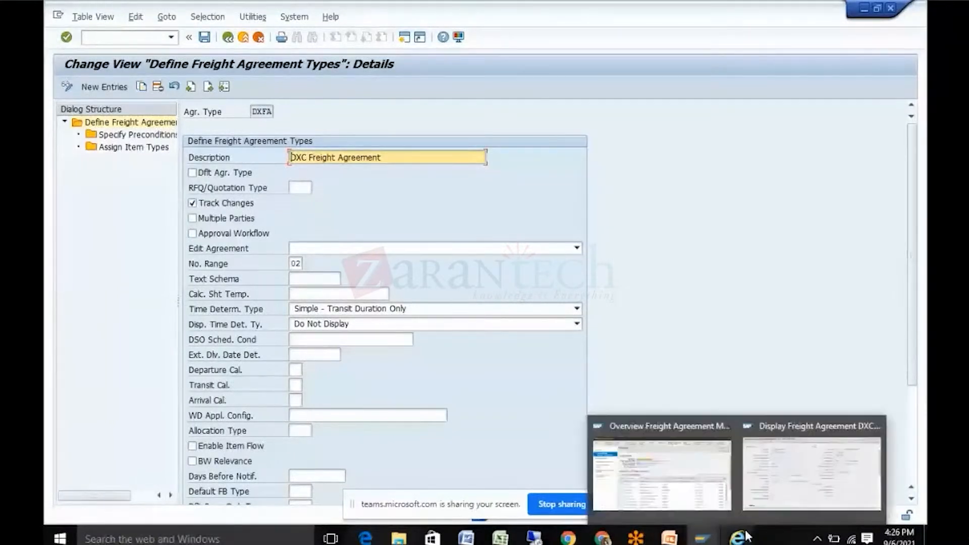
pyautogui.click(772, 492)
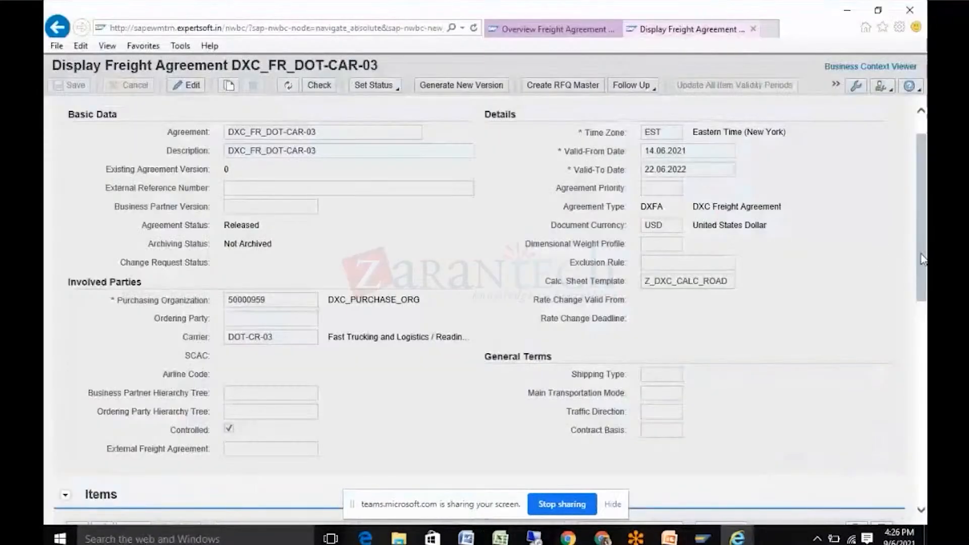
pyautogui.moveTo(922, 259); pyautogui.dragTo(903, 353)
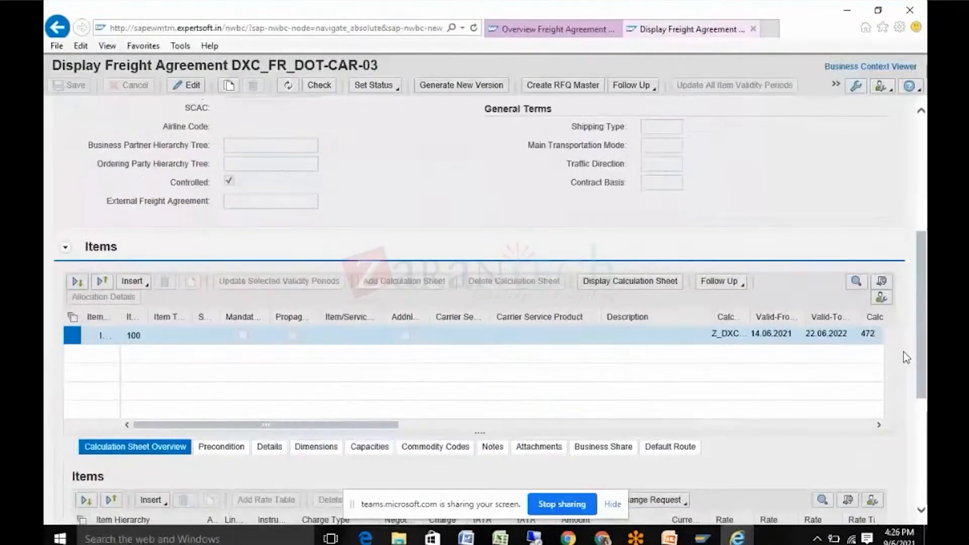
pyautogui.moveTo(359, 424); pyautogui.dragTo(614, 406)
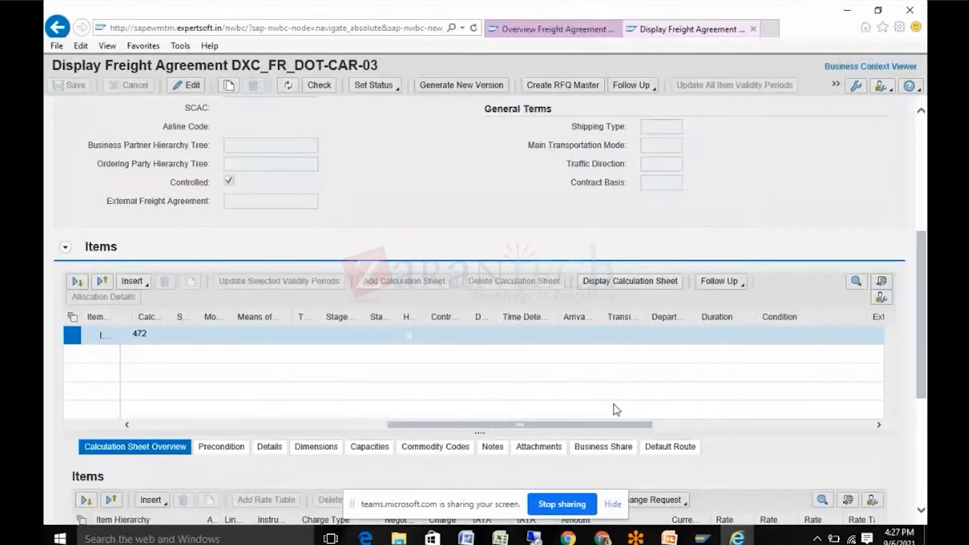
pyautogui.click(846, 15)
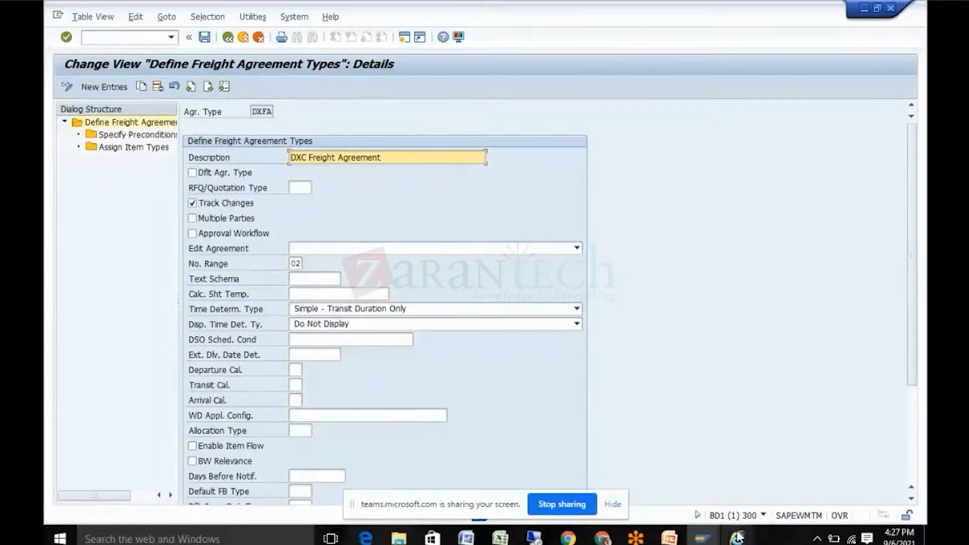
pyautogui.moveTo(737, 536)
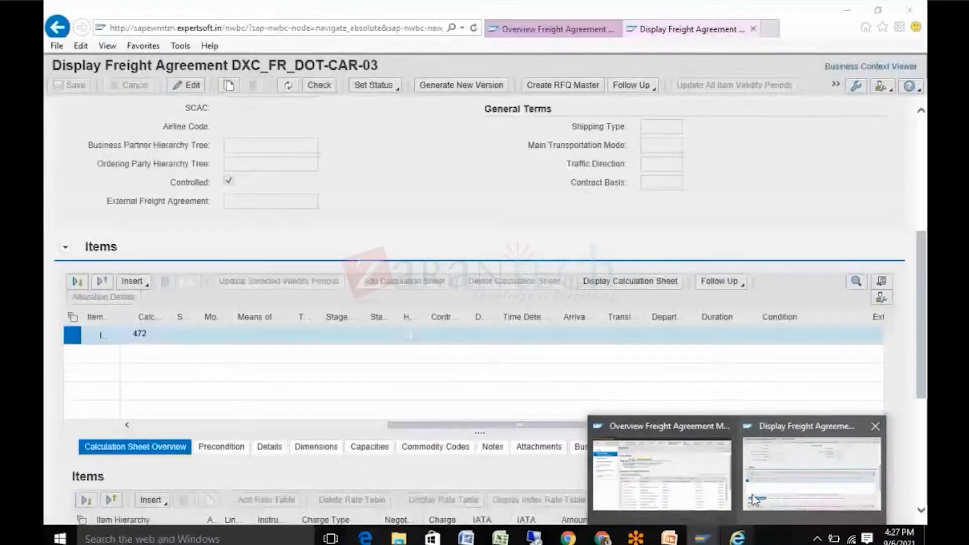
pyautogui.click(751, 496)
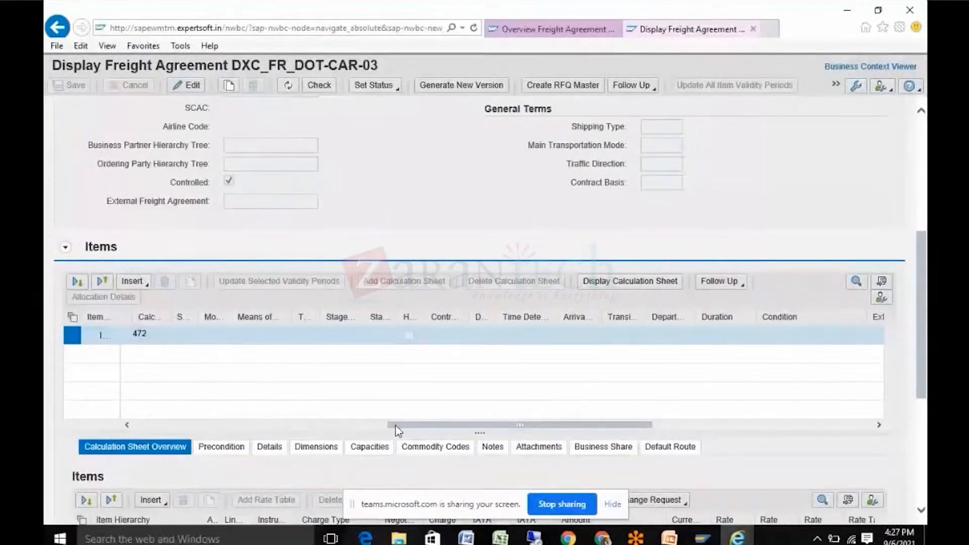
pyautogui.moveTo(394, 425); pyautogui.dragTo(146, 399)
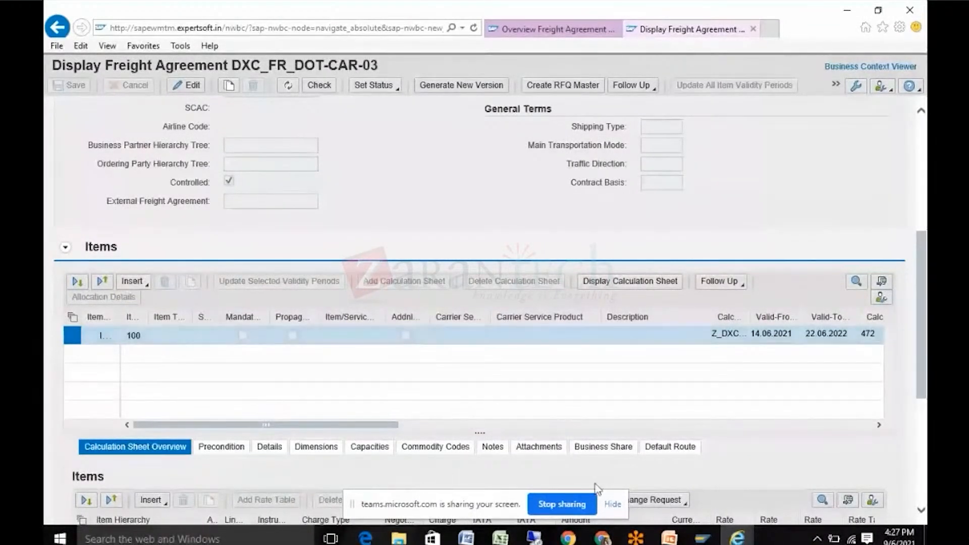
# - Switch back to agreement type DXFA in SAP GUI and view the default freight booking, service order and freight order type fields
pyautogui.moveTo(705, 539)
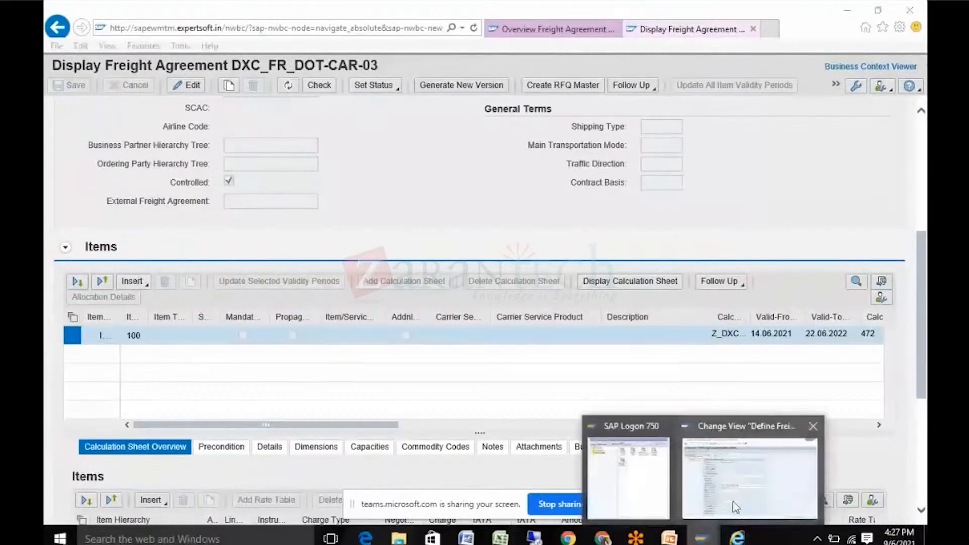
pyautogui.moveTo(739, 502)
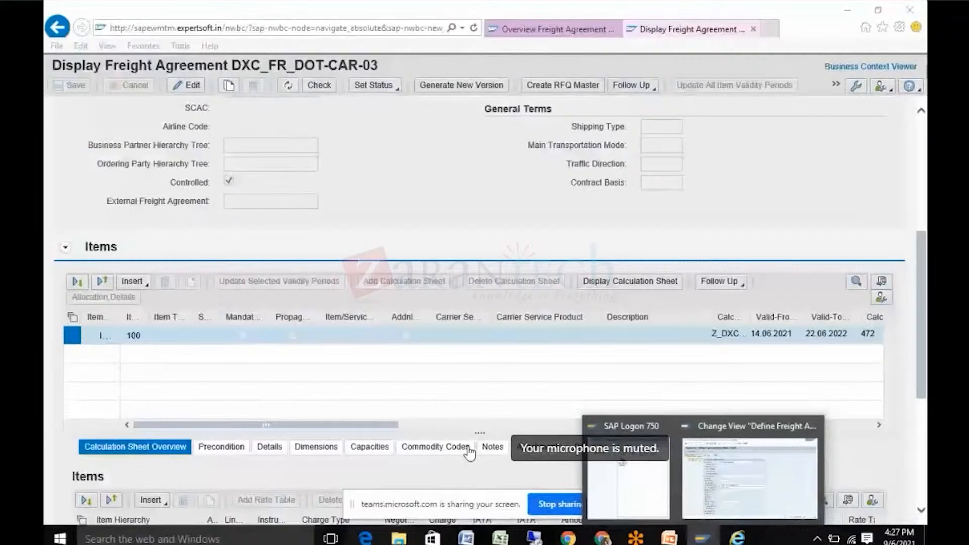
pyautogui.click(760, 489)
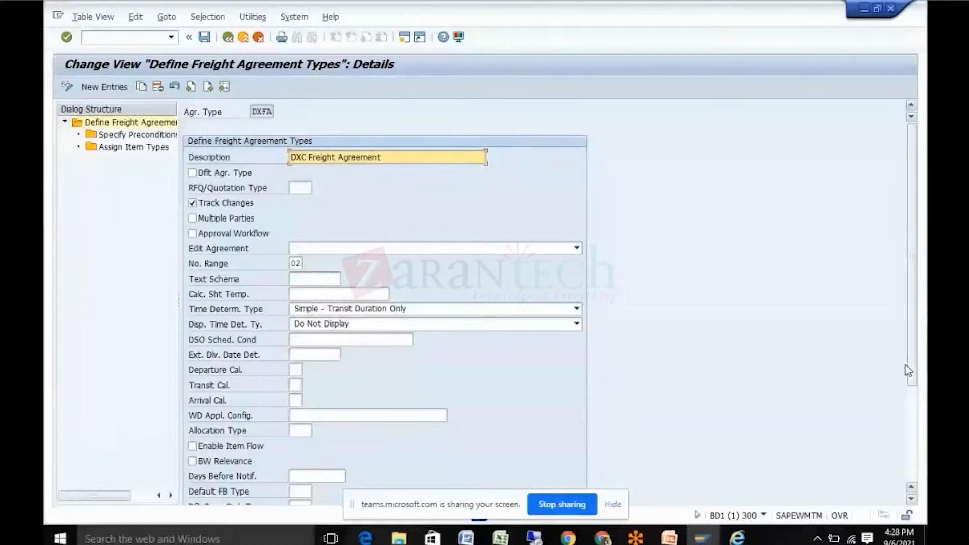
pyautogui.scroll(-2, 908, 371)
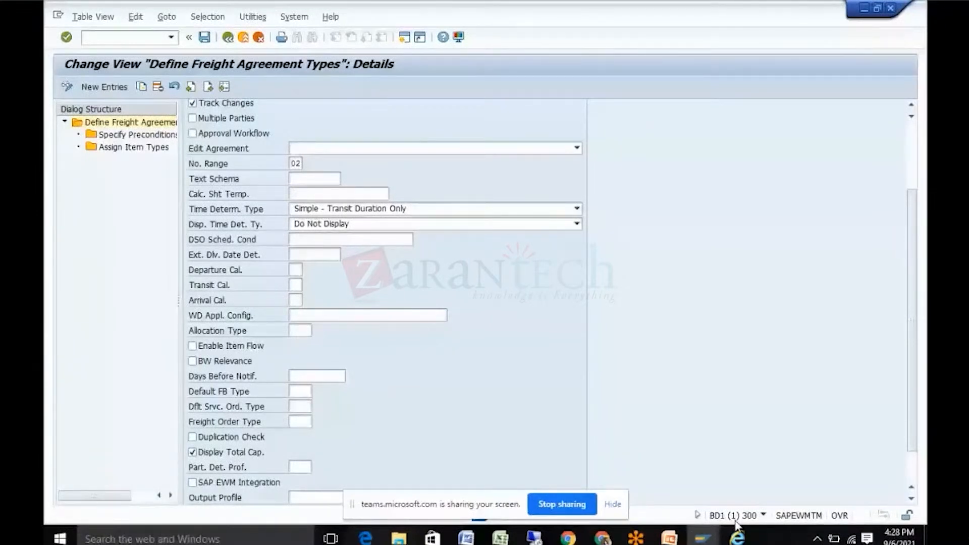
# - Return to the freight agreement in Internet Explorer and view the follow-up documents that can be created from the agreement header
pyautogui.moveTo(742, 539)
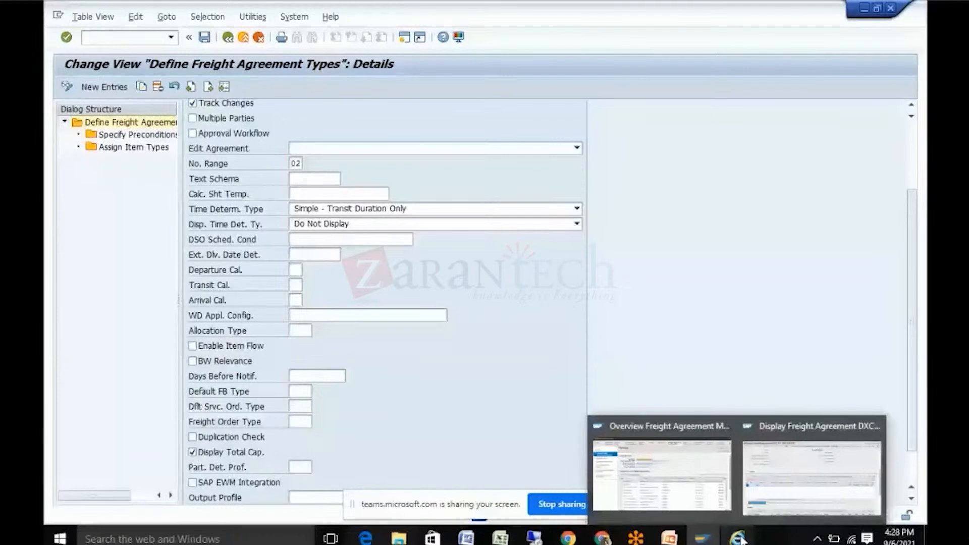
pyautogui.click(757, 520)
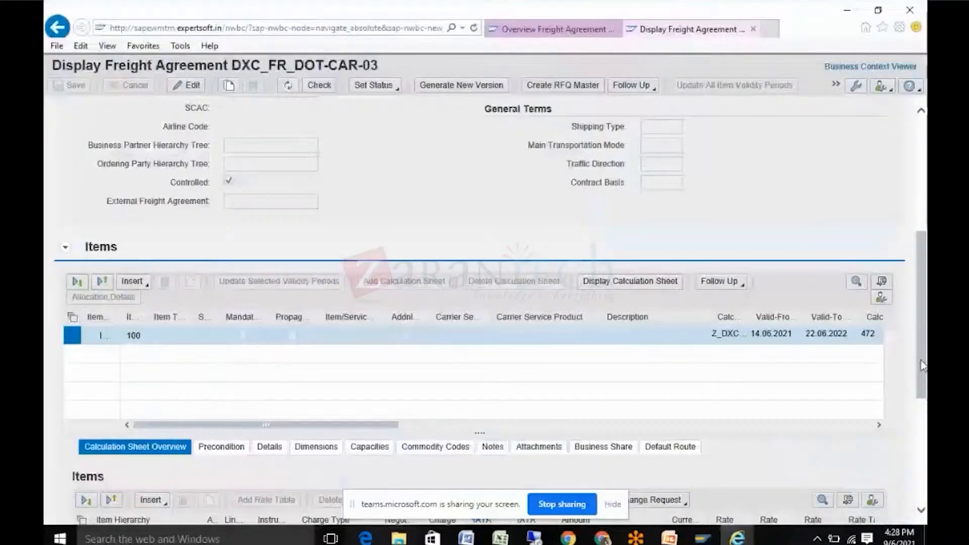
pyautogui.scroll(5, 605, 252)
pyautogui.click(654, 95)
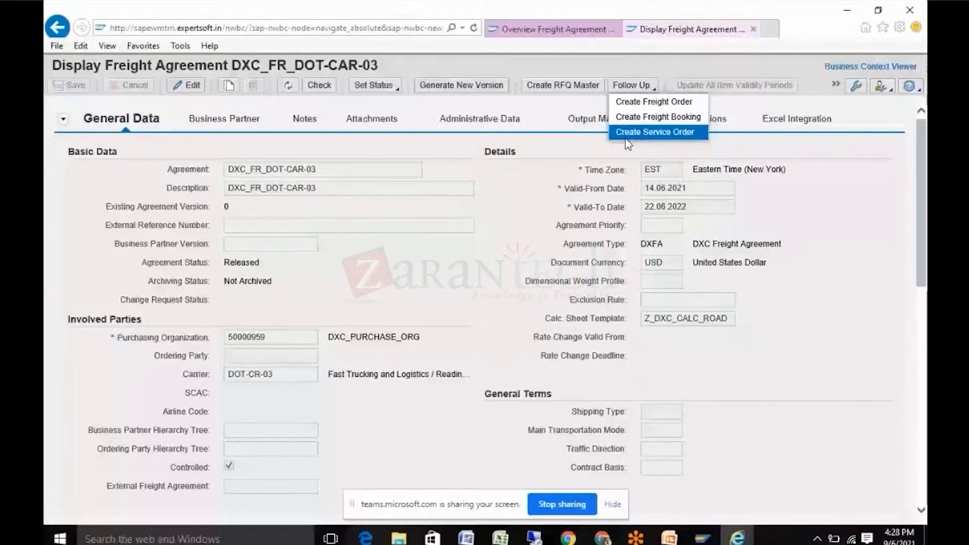
# - Switch back to agreement type DXFA in SAP GUI, enable Create Agr. Excel and read the field help for that option
pyautogui.click(704, 539)
pyautogui.click(749, 477)
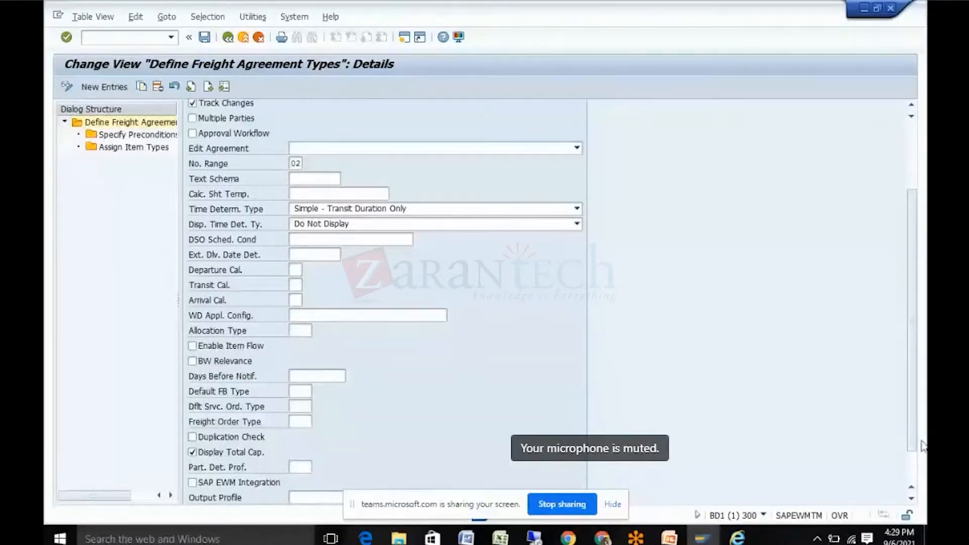
pyautogui.scroll(-3, 921, 446)
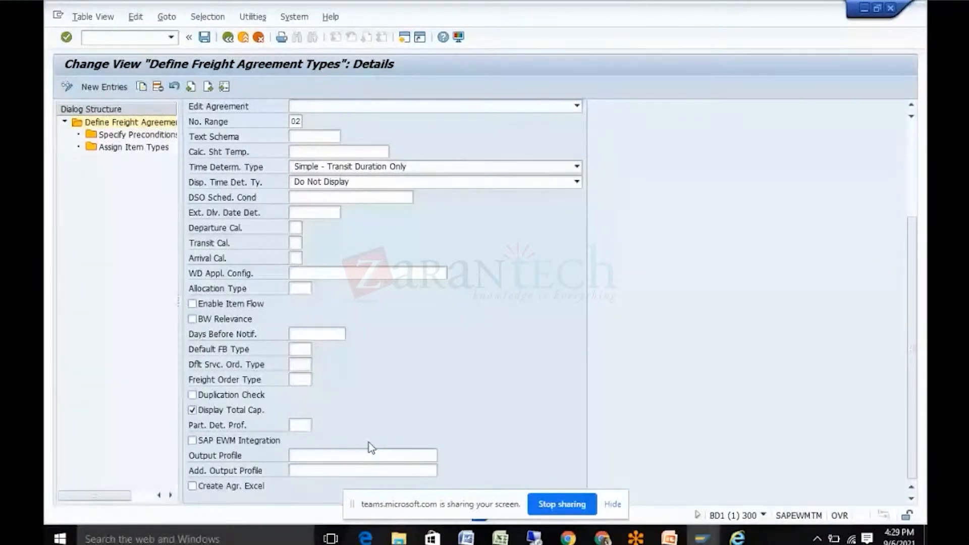
pyautogui.click(247, 487)
pyautogui.rightClick(247, 487)
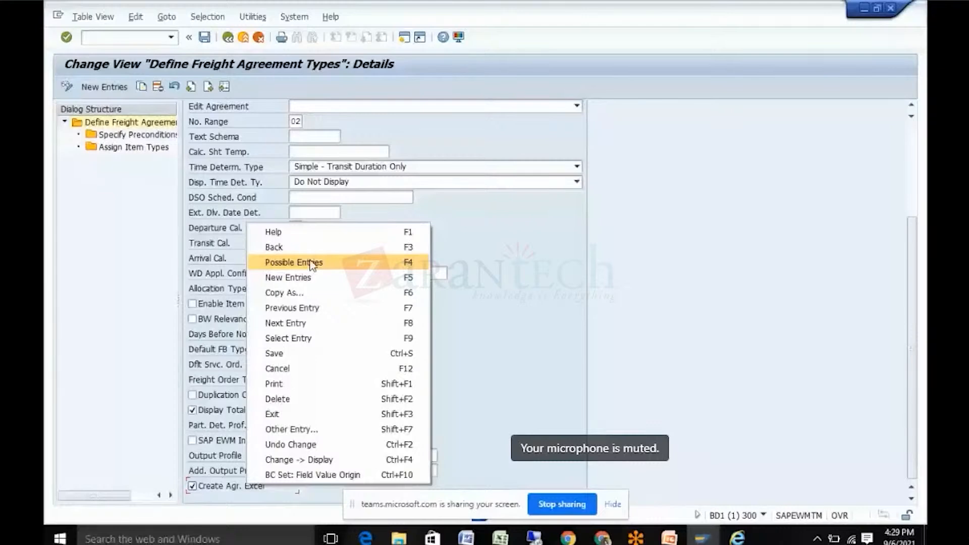
pyautogui.click(330, 235)
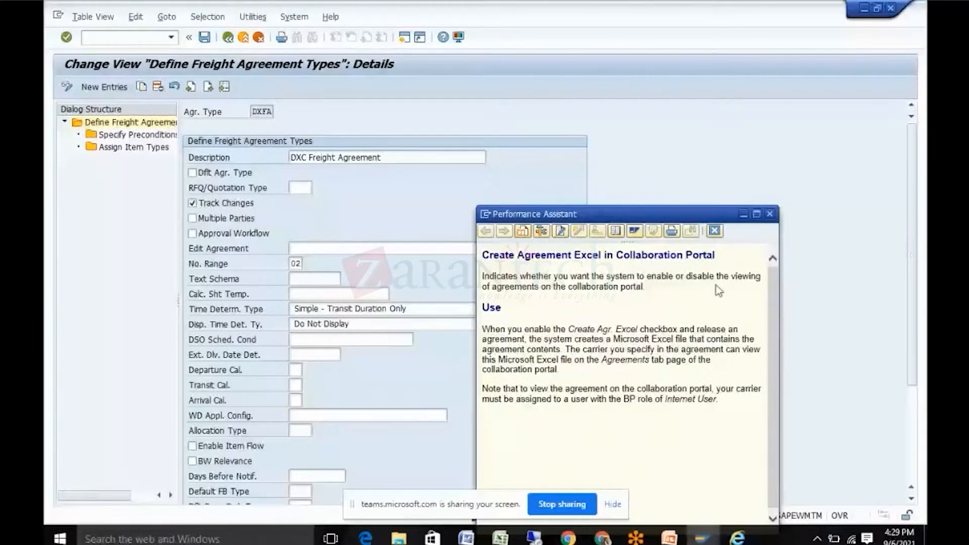
pyautogui.press('Escape')
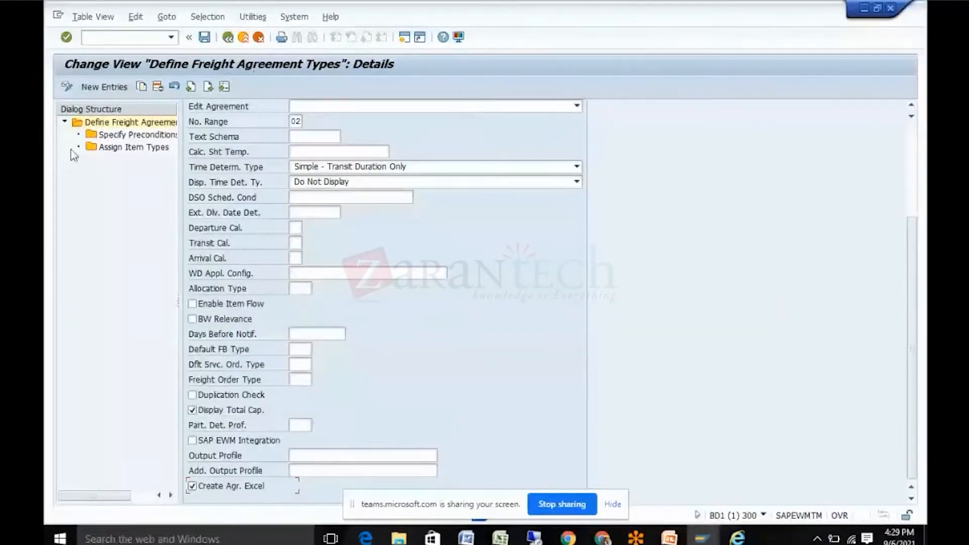
# - Open Specify Preconditions for agreement type DXFA
pyautogui.click(112, 136)
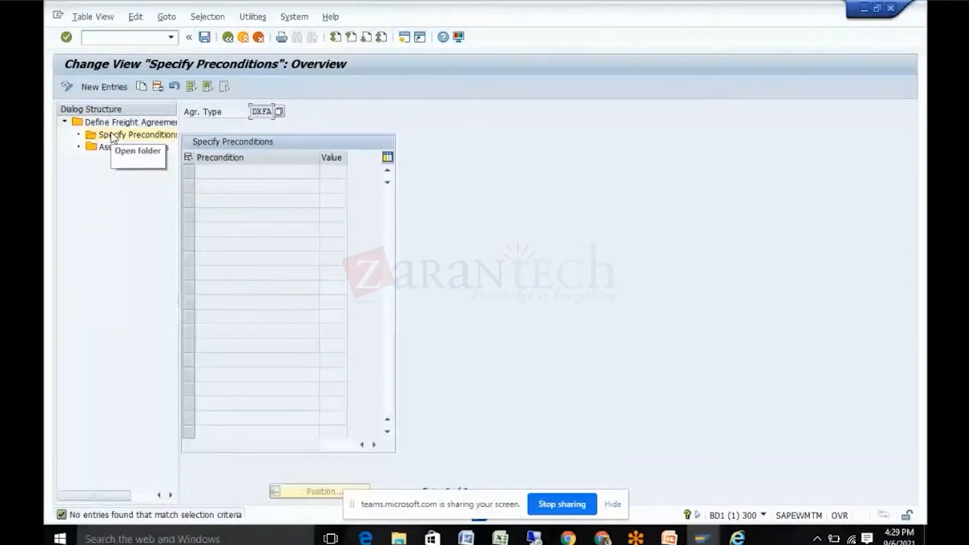
# - View the available preconditions through a new entry for agreement type DXFA and open its item type assignments
pyautogui.press('F5')
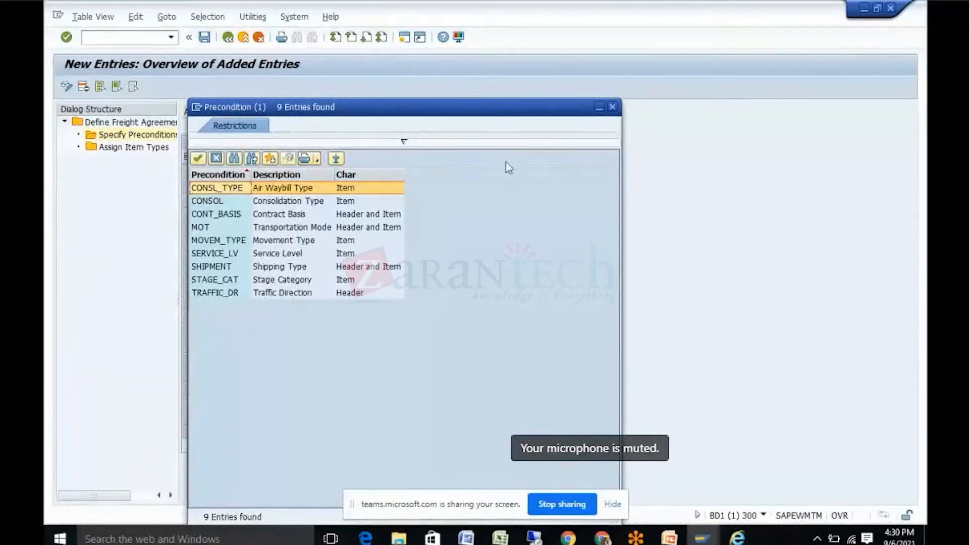
pyautogui.click(613, 108)
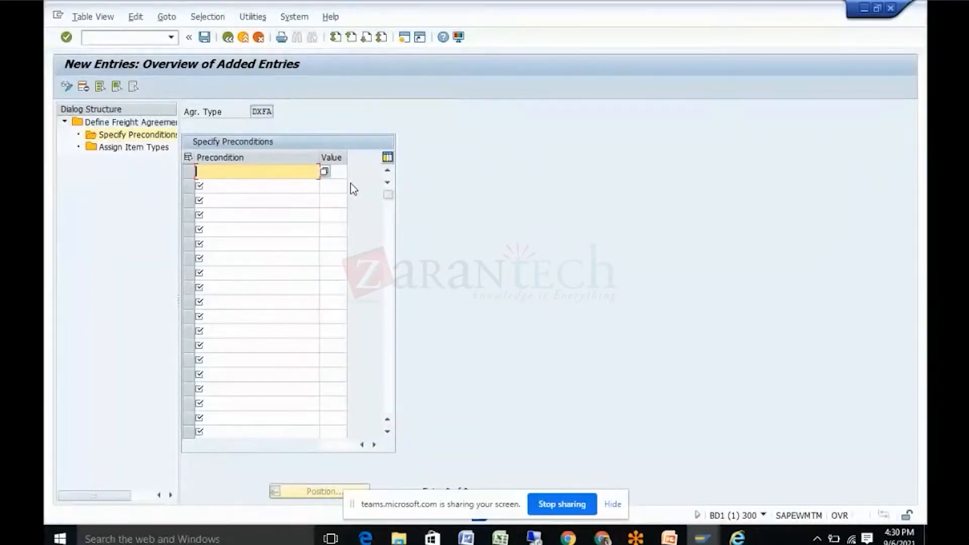
pyautogui.doubleClick(127, 152)
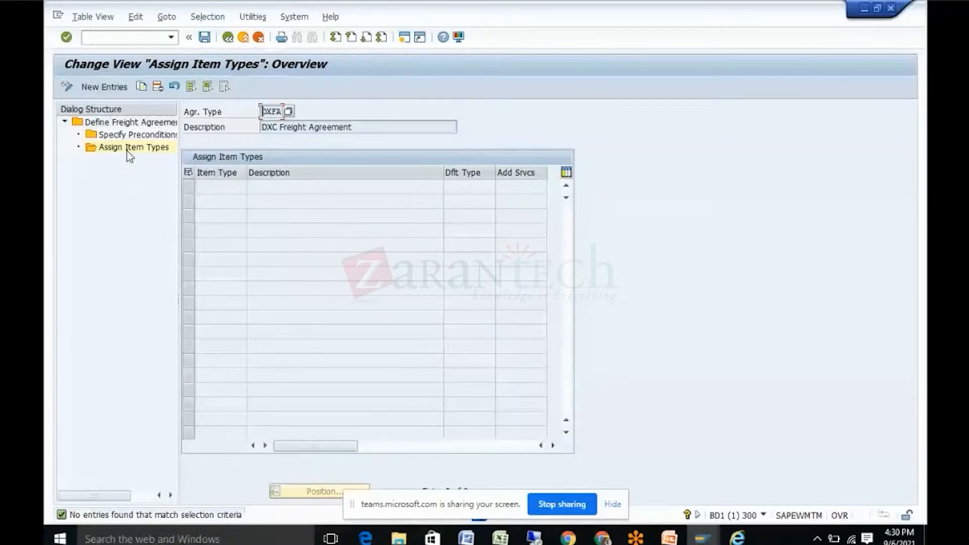
# - Return to the freight agreement types overview and copy agreement type TMFA as new type ZTM1
pyautogui.click(144, 122)
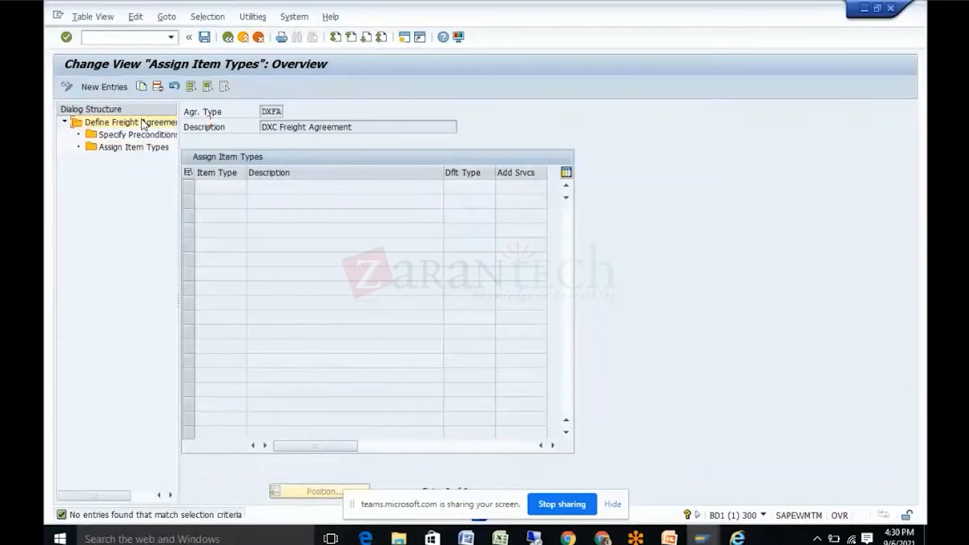
pyautogui.doubleClick(144, 122)
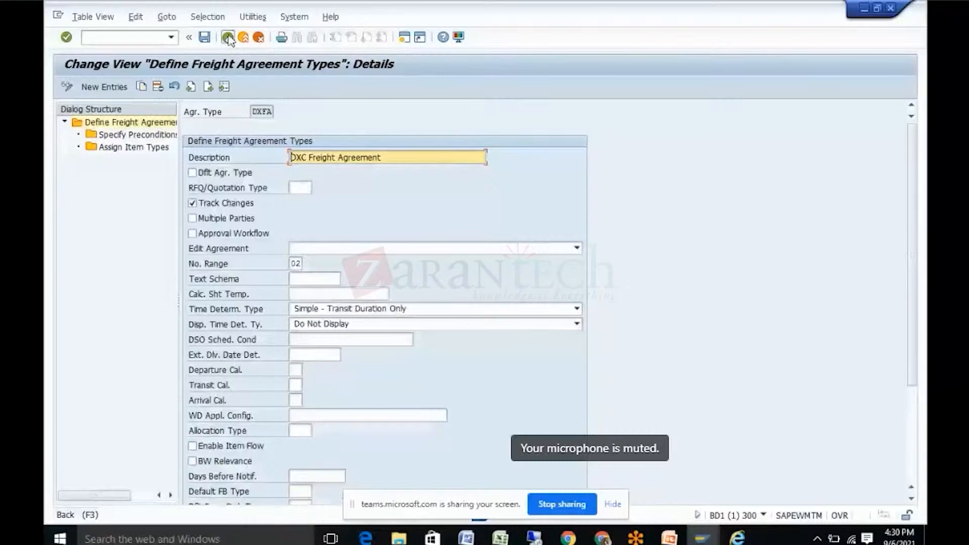
pyautogui.click(228, 37)
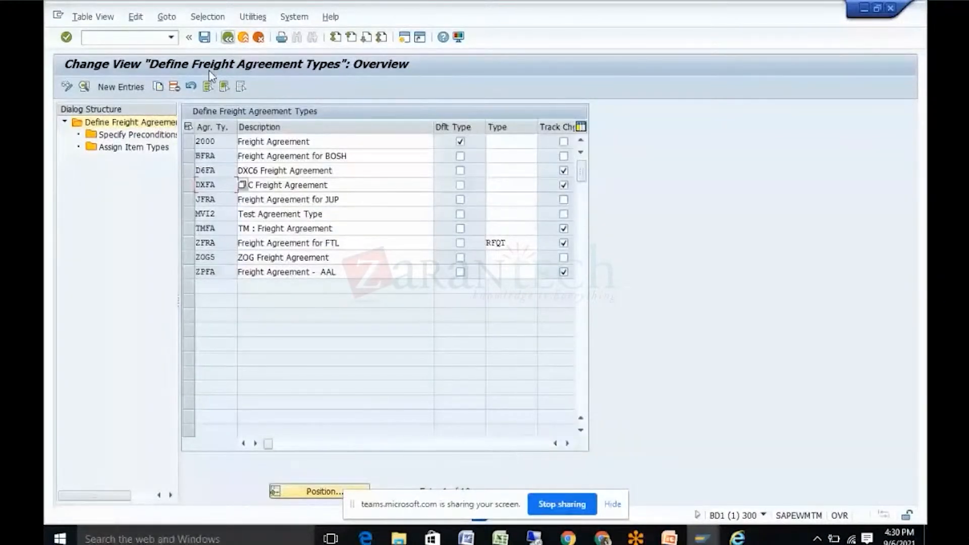
pyautogui.click(188, 228)
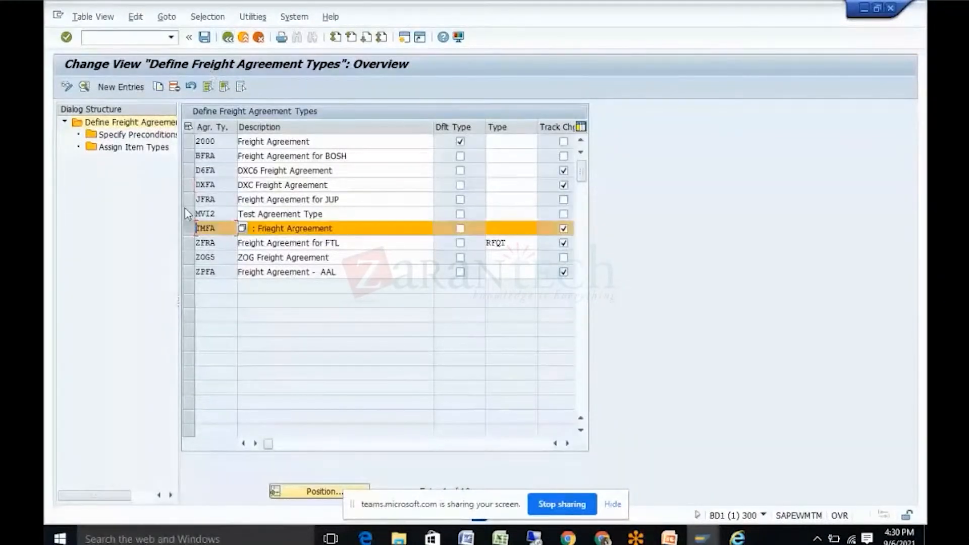
pyautogui.press('F2')
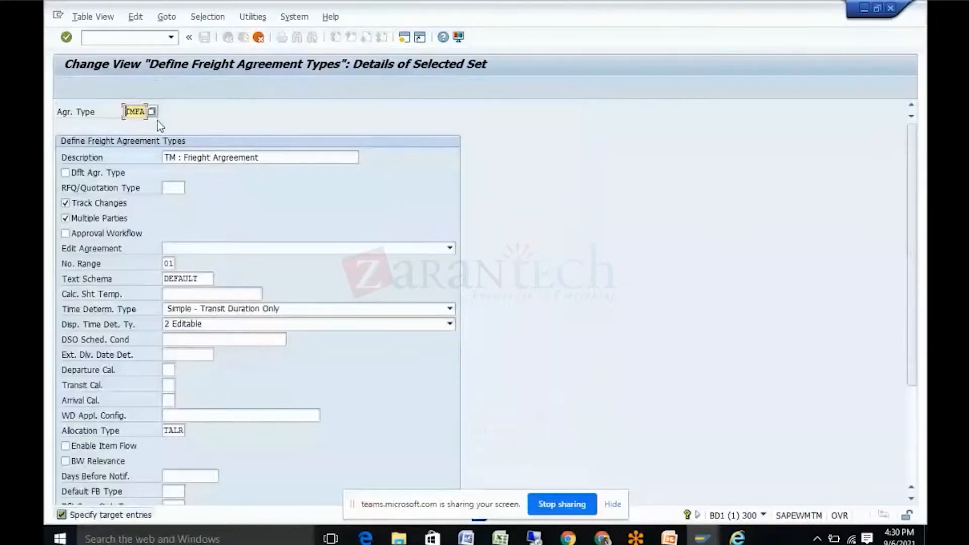
pyautogui.write('ZTM1')
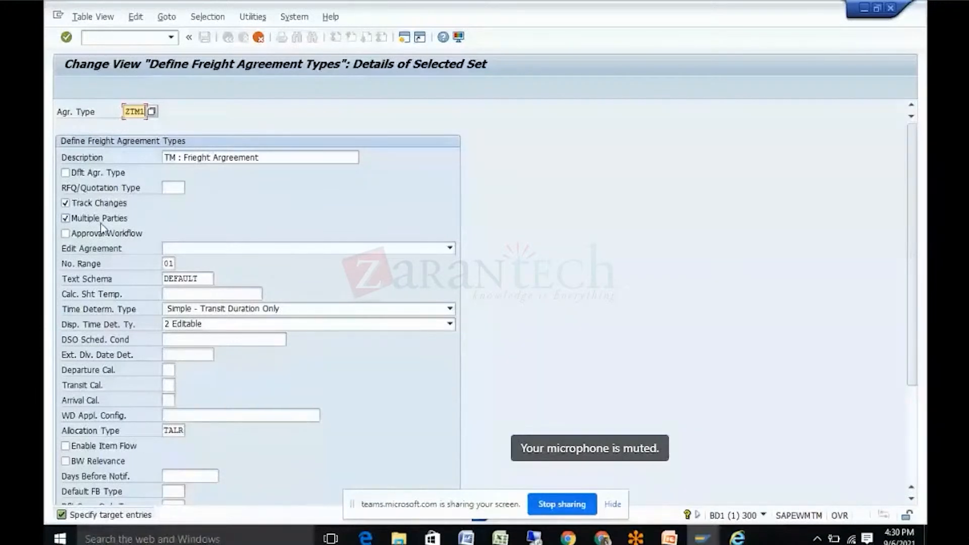
# - Clear ZTM1's allocation type and enable Enable Item Flow, BW Relevance, Duplication Check and Display Total Cap
pyautogui.click(166, 429)
pyautogui.click(65, 448)
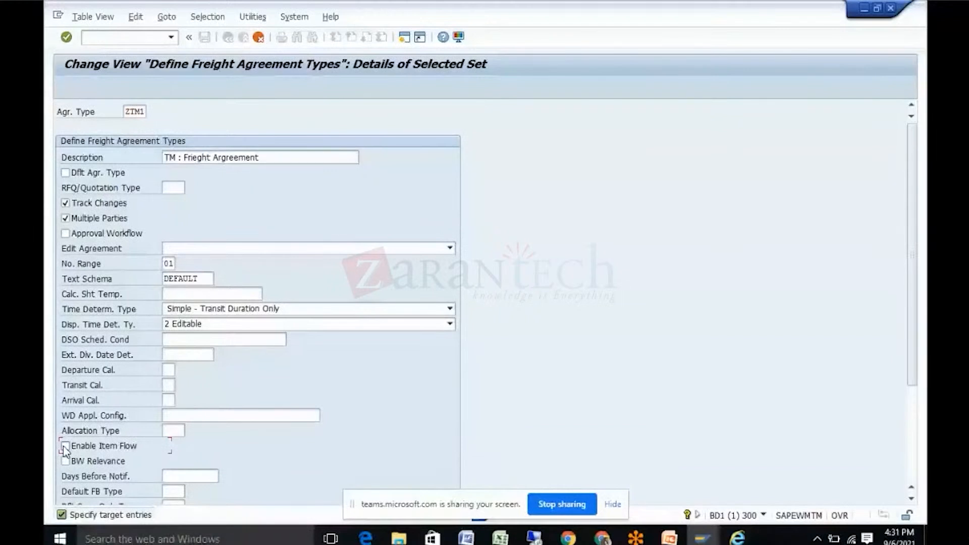
pyautogui.click(65, 447)
pyautogui.click(65, 461)
pyautogui.moveTo(912, 379); pyautogui.dragTo(910, 468)
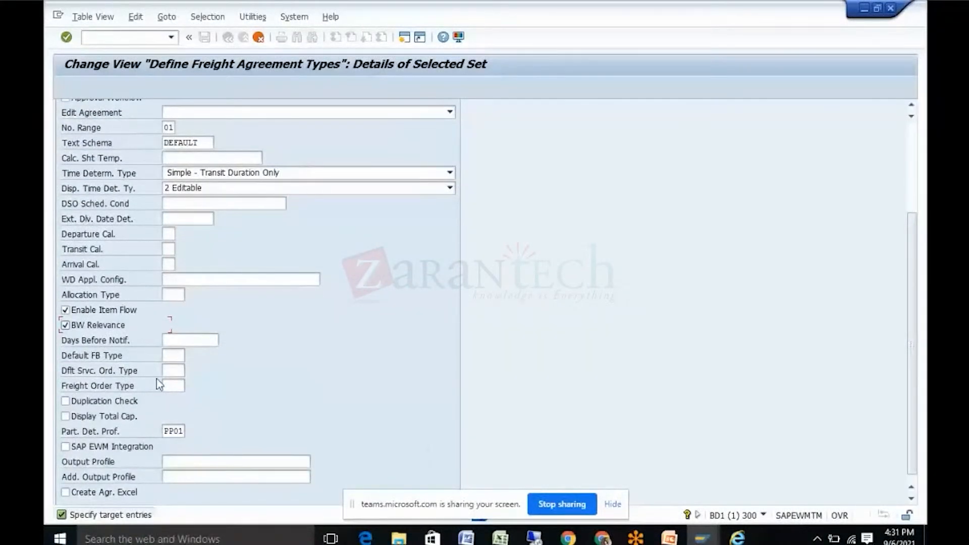
pyautogui.click(65, 400)
pyautogui.click(85, 417)
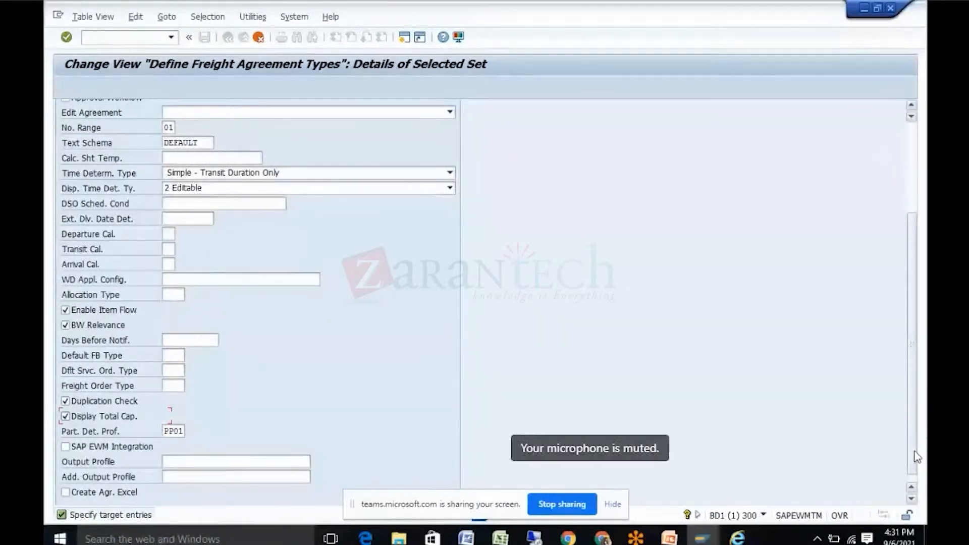
# - Confirm the copied agreement type ZTM1 and save it
pyautogui.scroll(3, 917, 457)
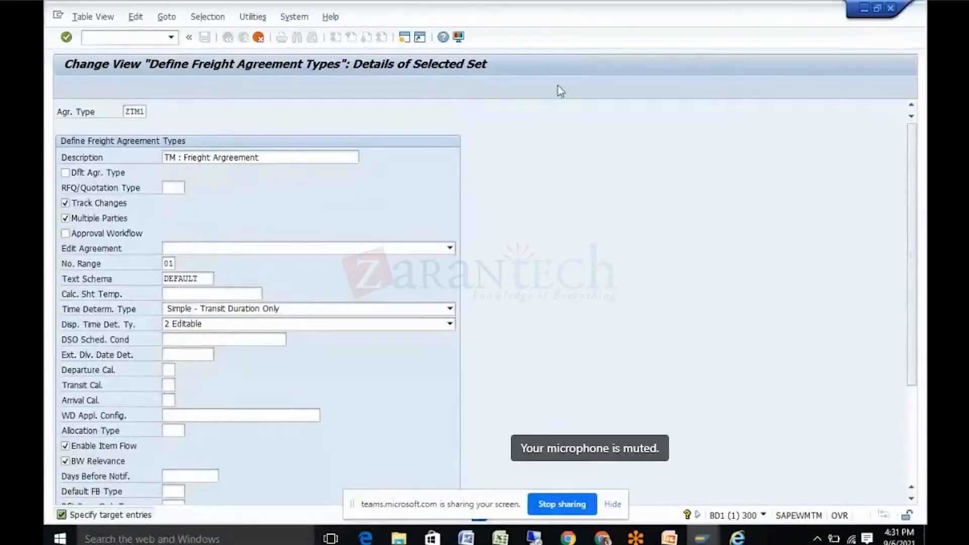
pyautogui.press('Return')
pyautogui.click(386, 257)
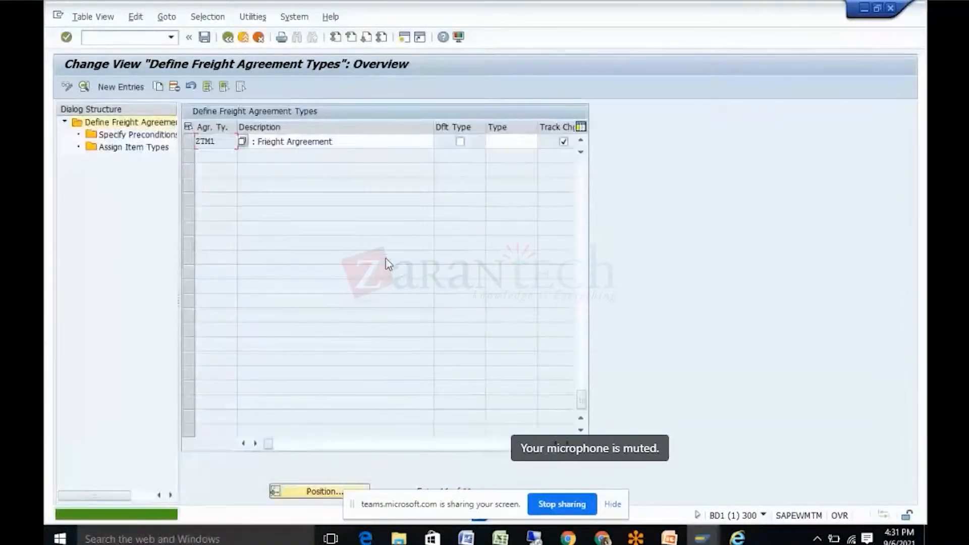
pyautogui.click(204, 37)
pyautogui.click(246, 235)
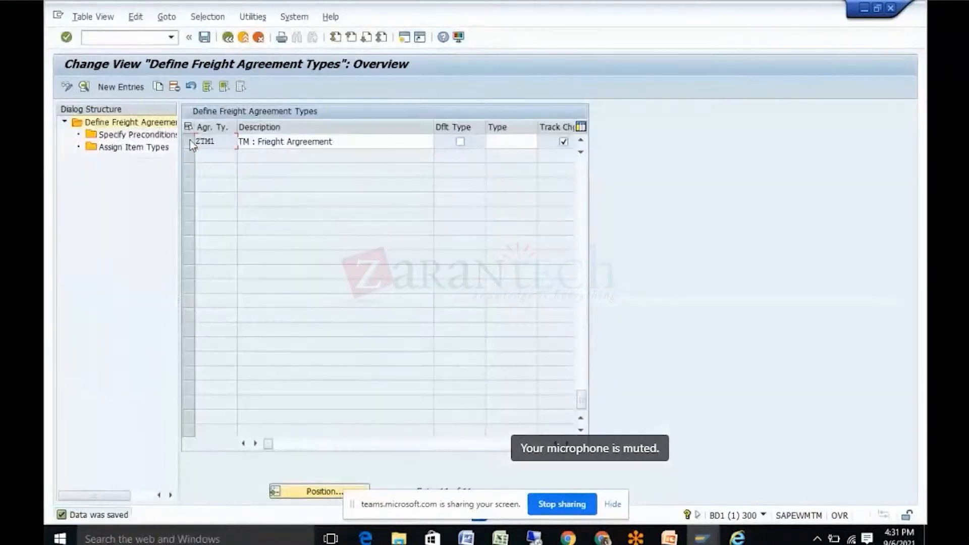
# - Assign item type FRA1 to agreement type ZTM1 as the default type and save the entry
pyautogui.click(189, 141)
pyautogui.click(134, 148)
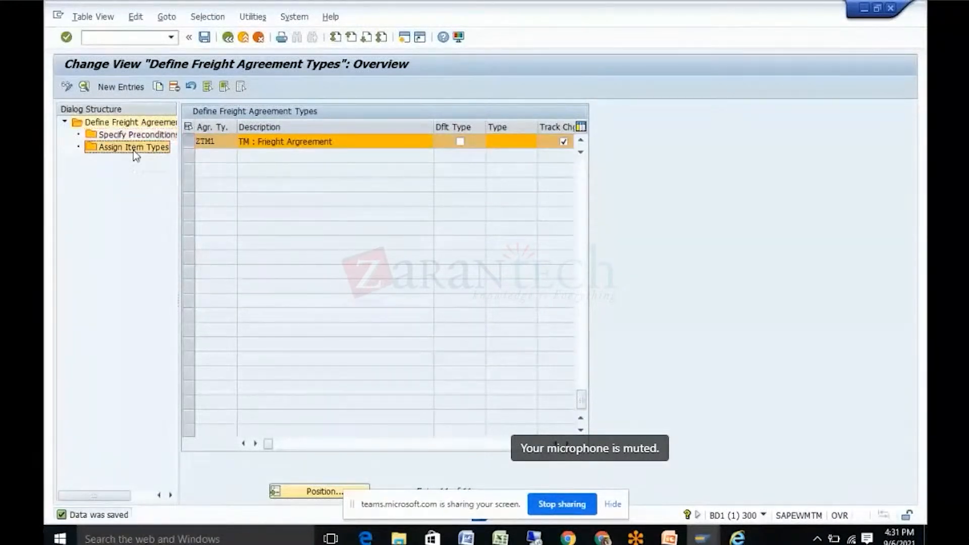
pyautogui.doubleClick(134, 150)
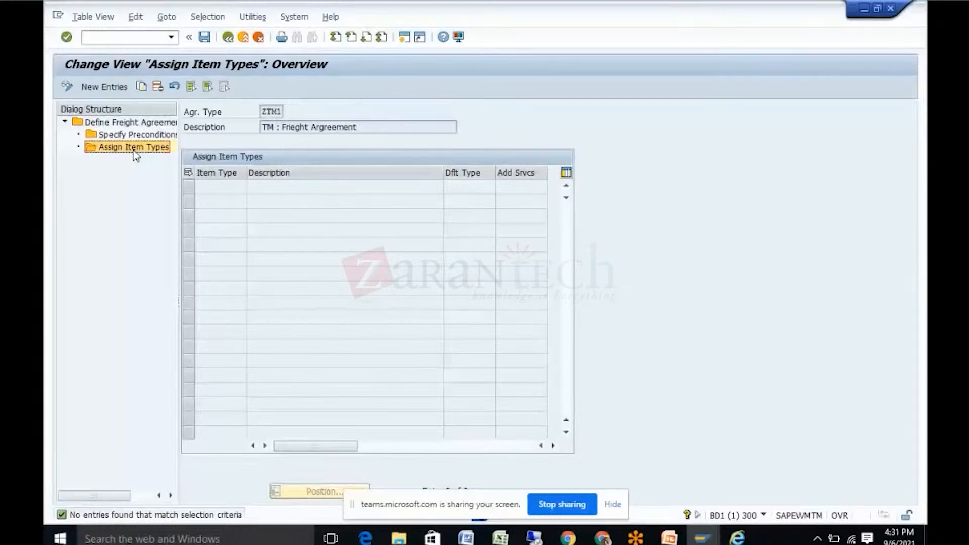
pyautogui.click(103, 86)
pyautogui.click(251, 186)
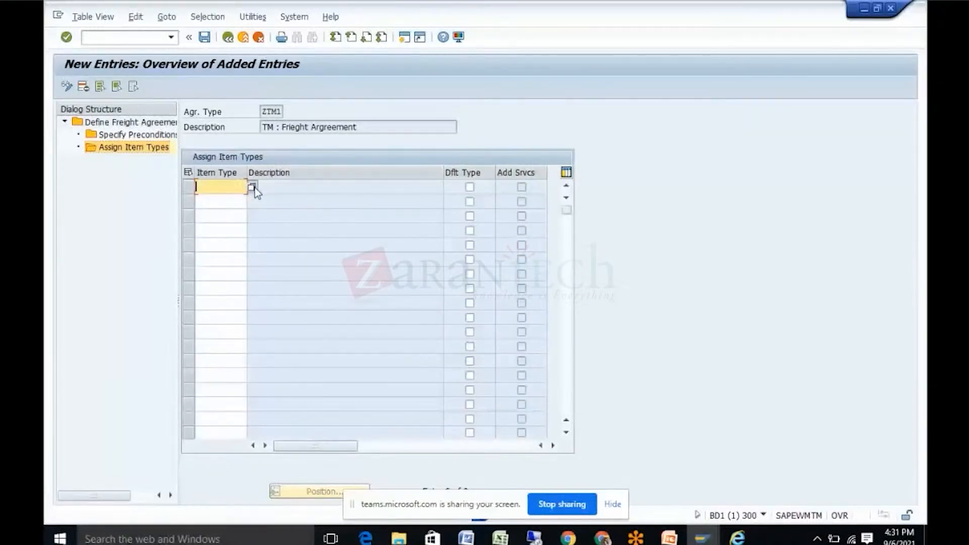
pyautogui.doubleClick(258, 191)
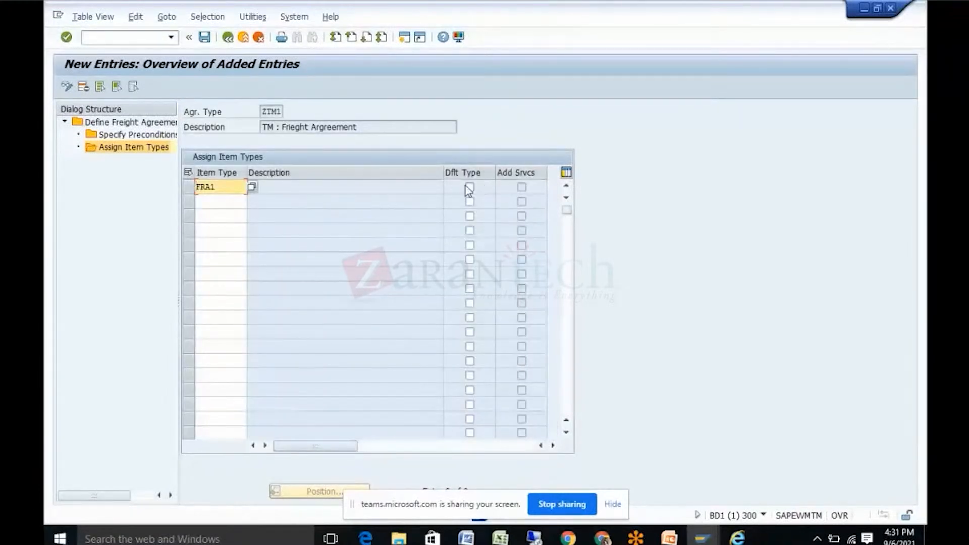
pyautogui.click(468, 188)
pyautogui.press('Return')
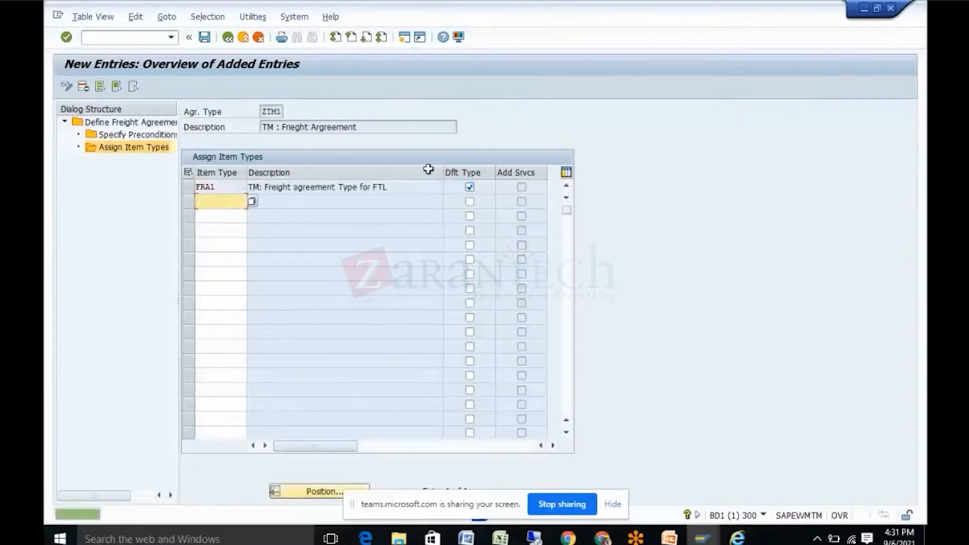
pyautogui.click(204, 38)
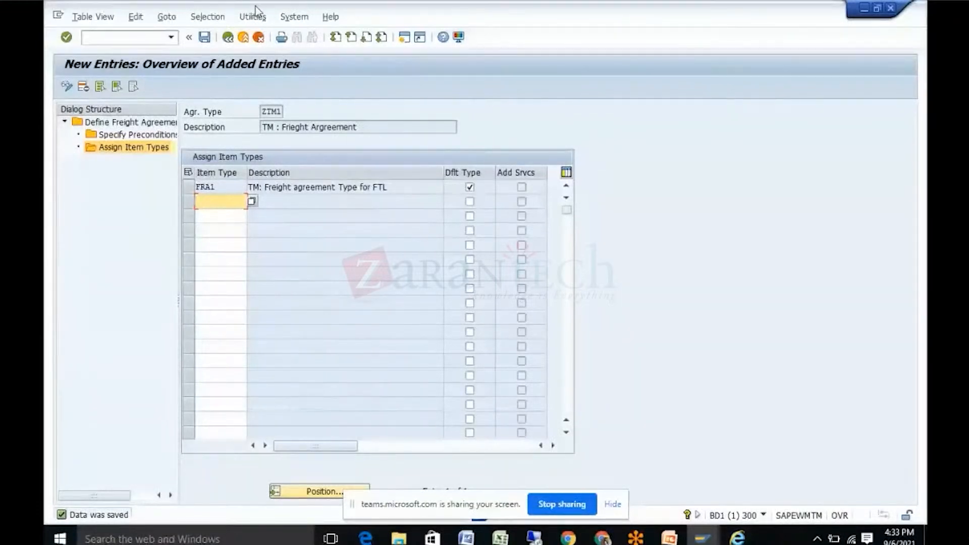
# - Return to the freight agreement types overview and open the details of ZTM1
pyautogui.click(228, 38)
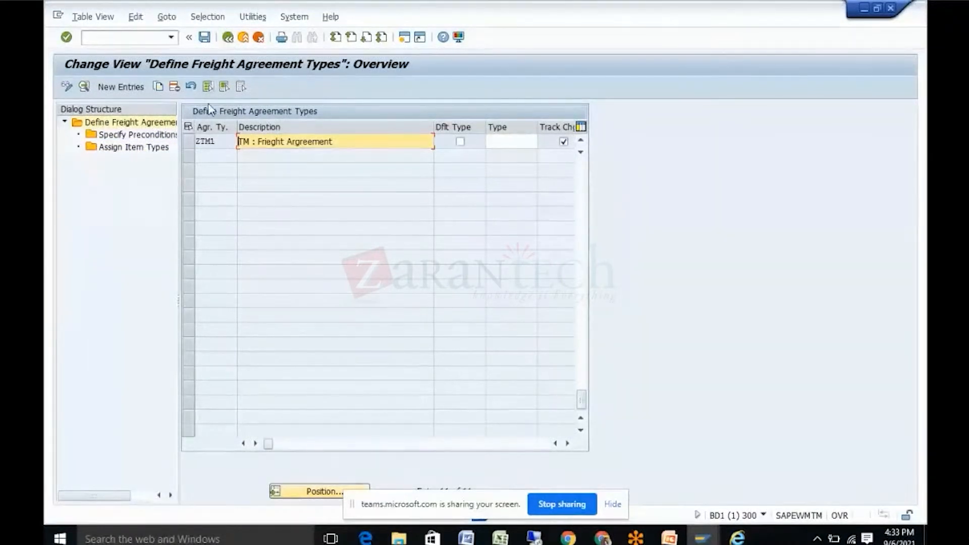
pyautogui.doubleClick(202, 140)
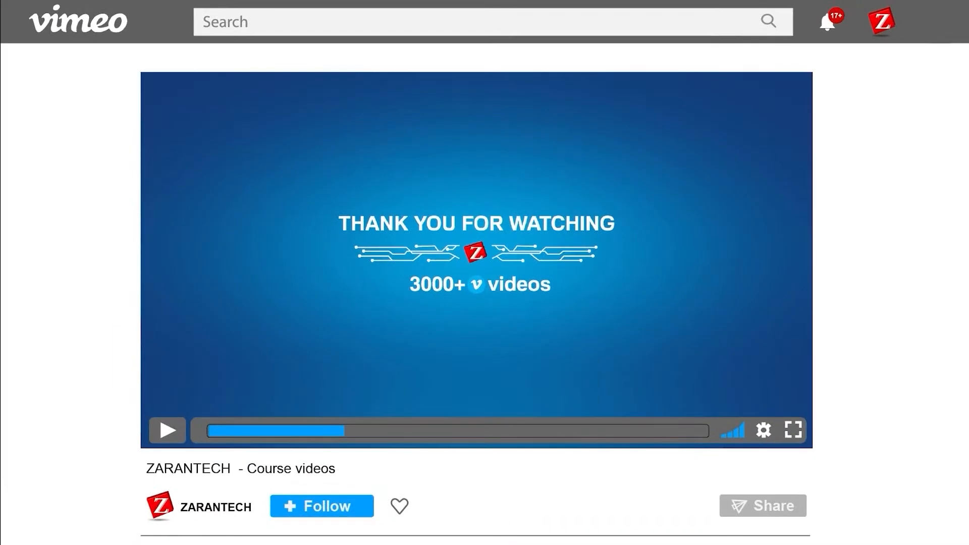
pyautogui.click(400, 506)
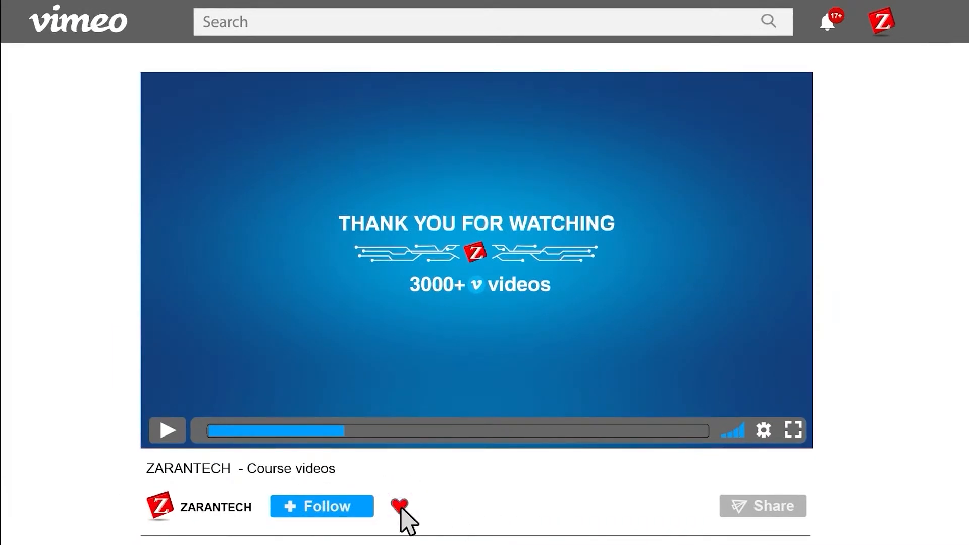
pyautogui.click(324, 506)
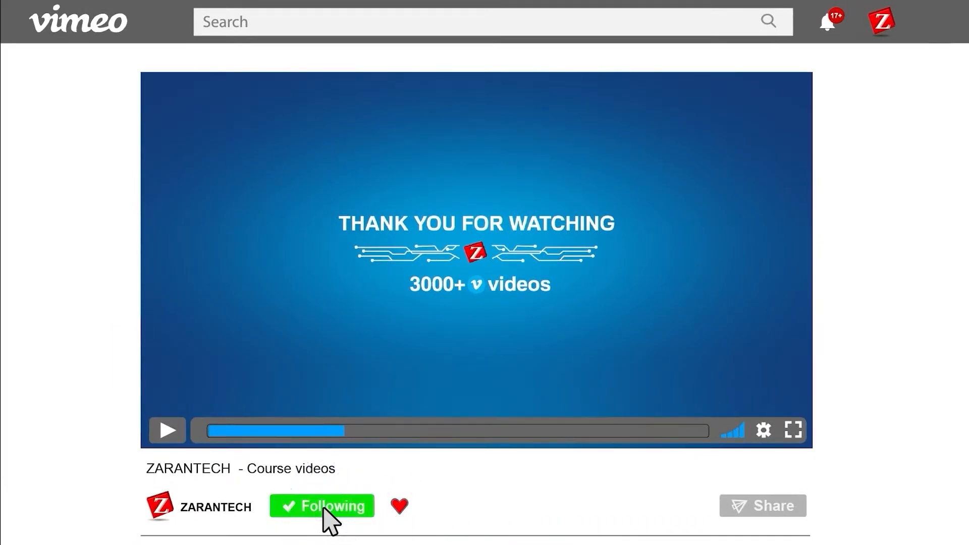